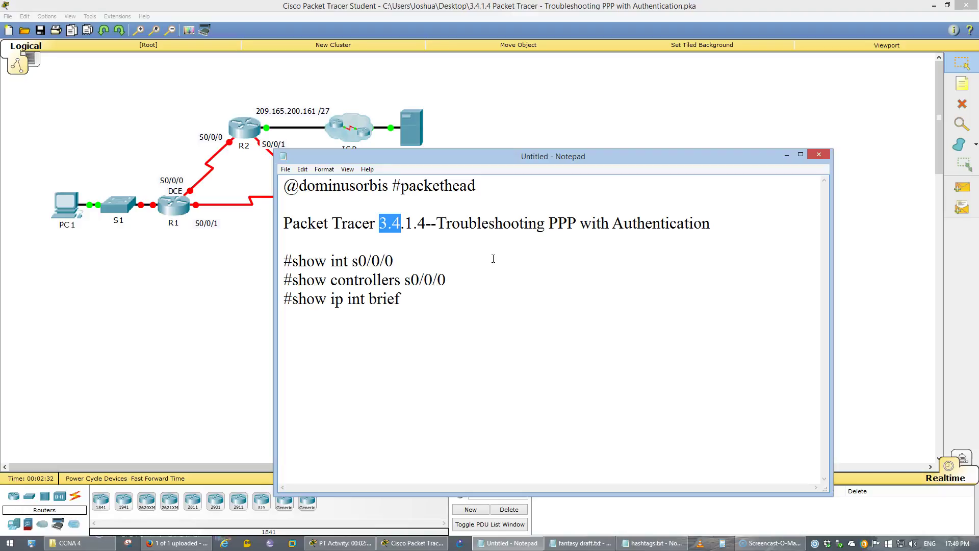
Add 'show run' on a new line below 'show ip int brief' in Notepad's command list.
key(Down)
text(show run)
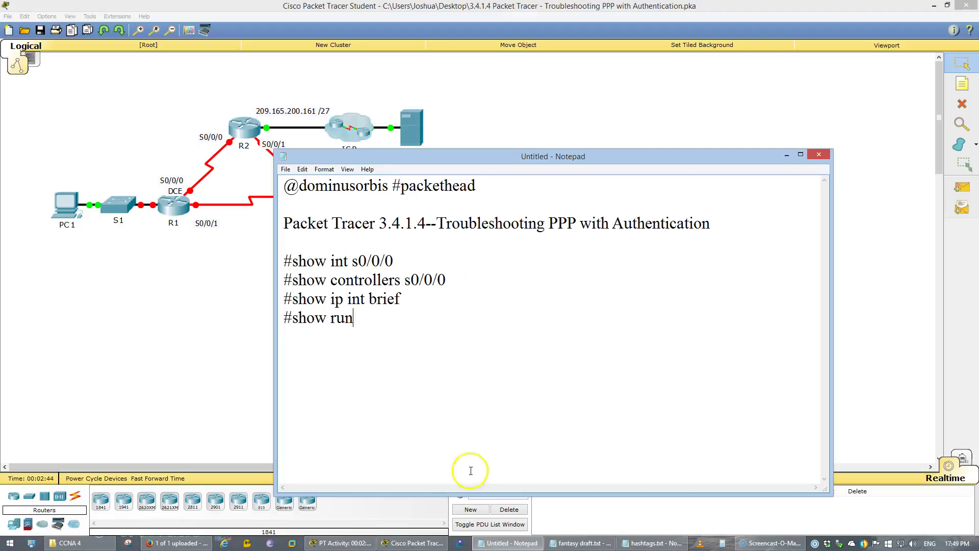
click(374, 543)
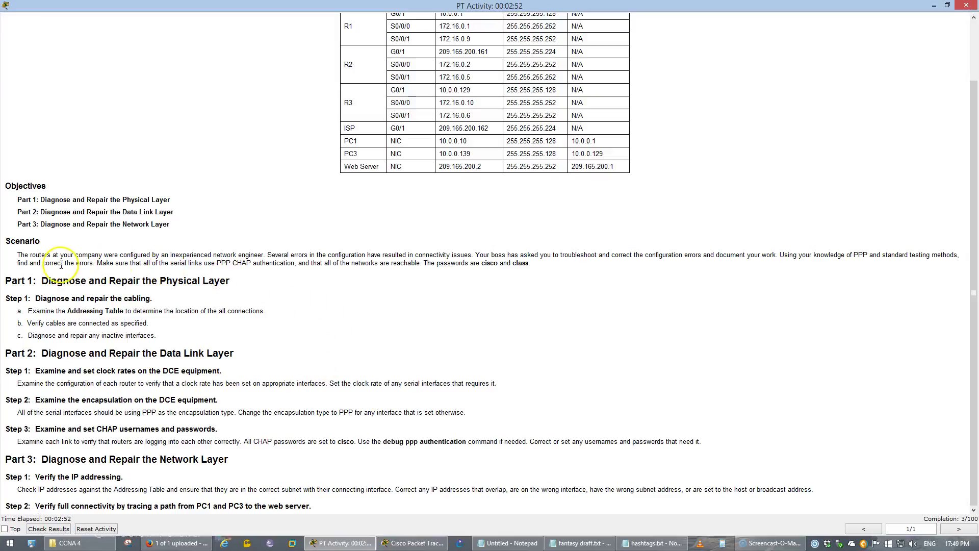
Read the Scenario paragraph, its two passwords, and Part 1 Step 1's cabling checks.
drag(17, 255, 275, 251)
click(302, 246)
double_click(488, 263)
double_click(521, 263)
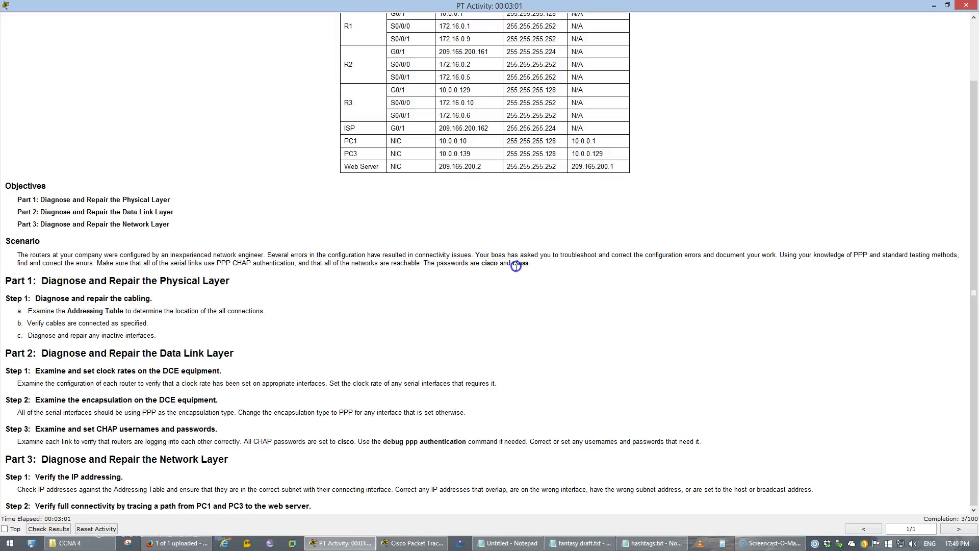
double_click(227, 278)
click(113, 313)
drag(33, 298, 282, 333)
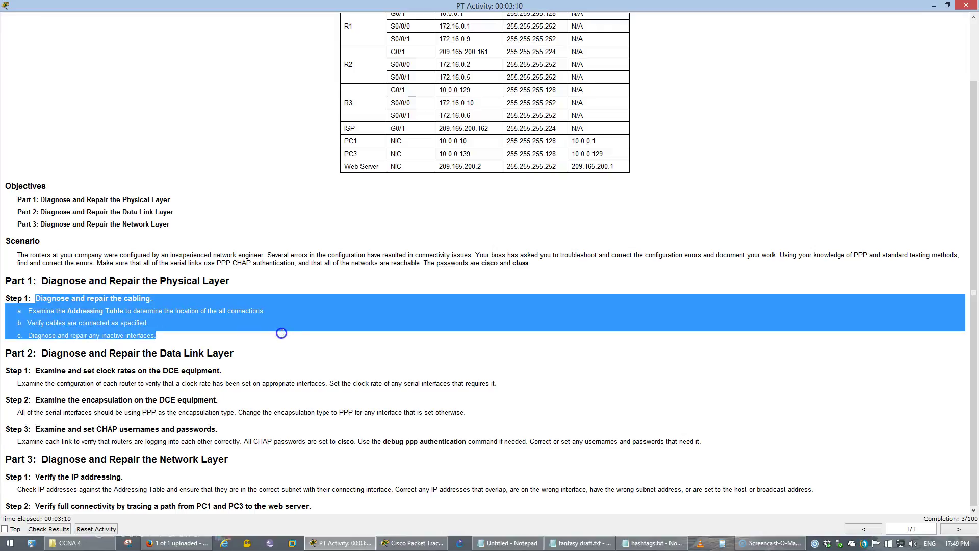
click(281, 333)
Review R1's addressing table rows and the Data Link Layer heading, then return to the topology.
scroll(327, 367, up, 2)
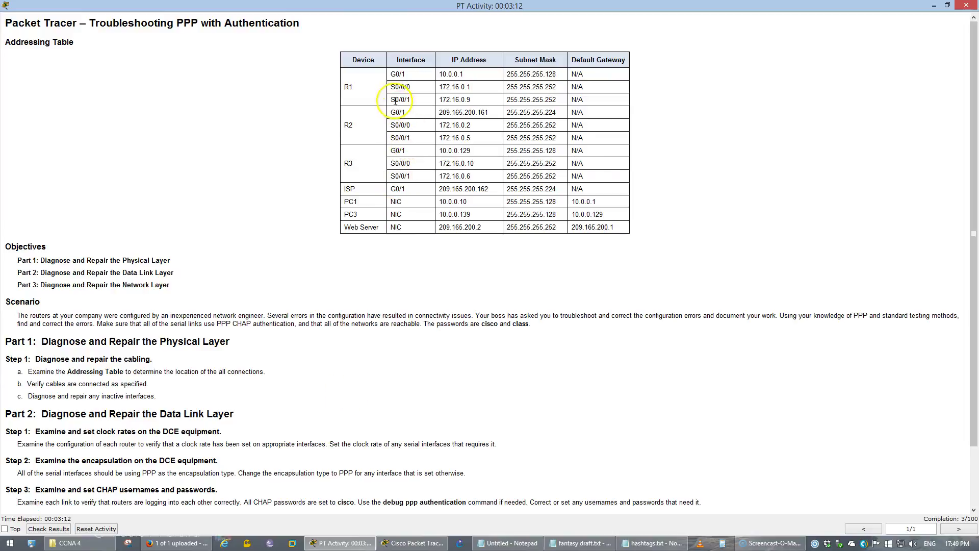
drag(387, 88, 410, 87)
click(410, 87)
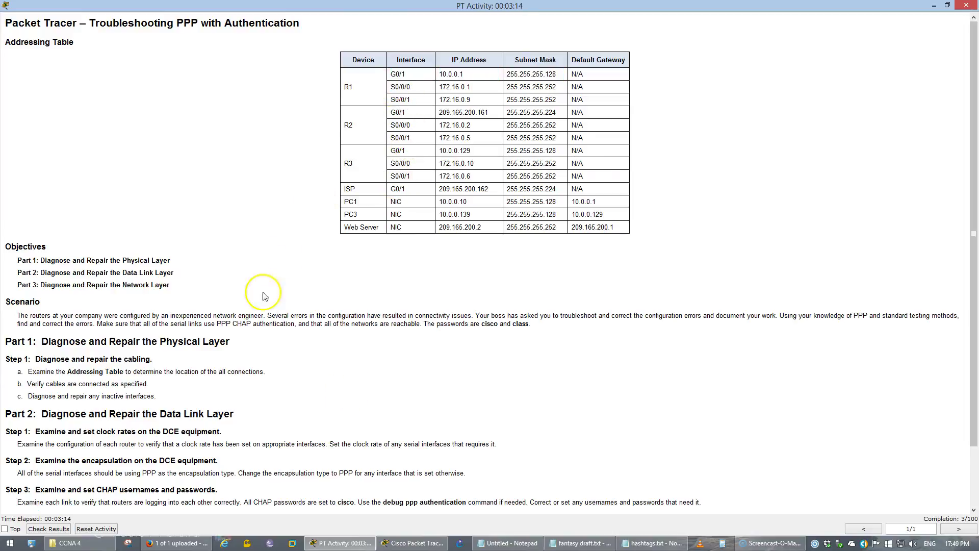
drag(152, 404, 205, 402)
click(127, 380)
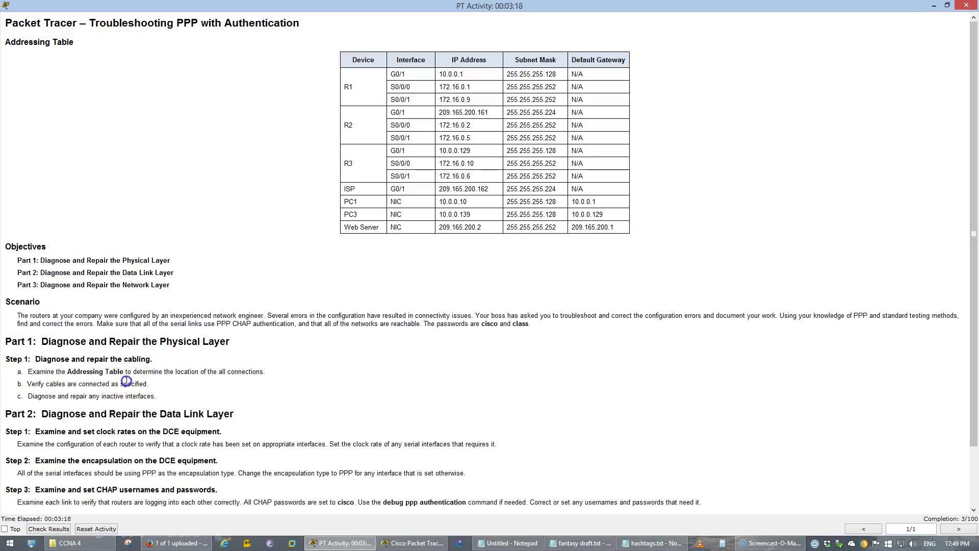
click(364, 543)
click(160, 329)
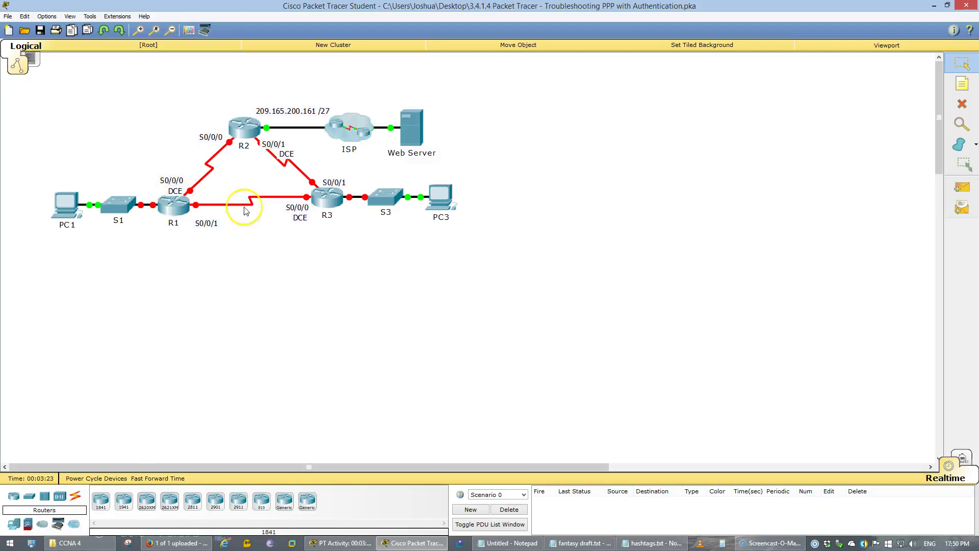
Open R1's CLI tab and enlarge its window taller and wider.
click(170, 163)
click(323, 228)
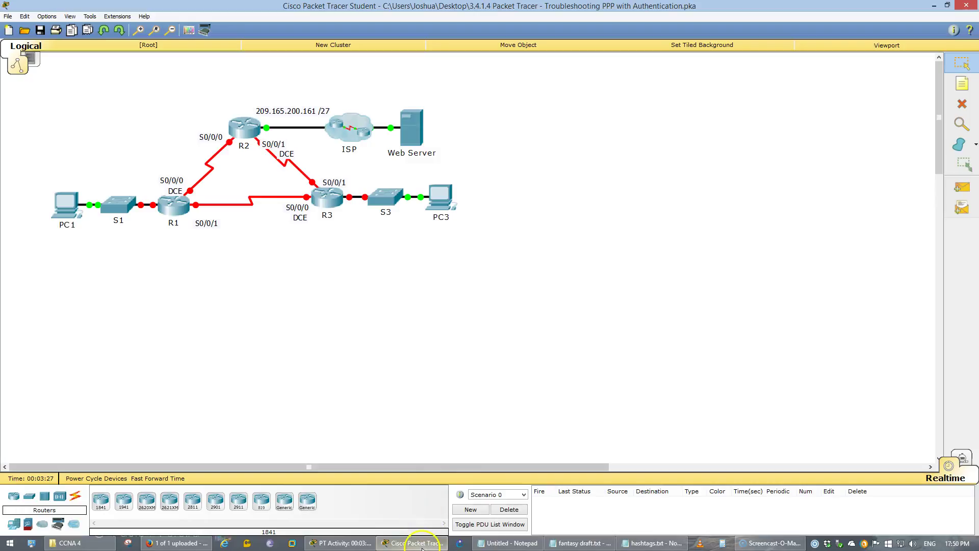
click(422, 544)
click(418, 543)
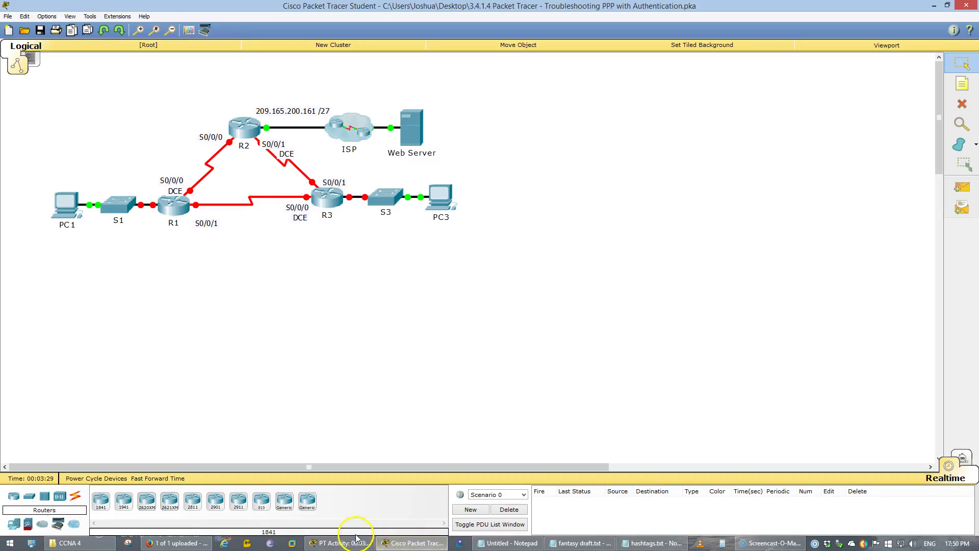
click(173, 204)
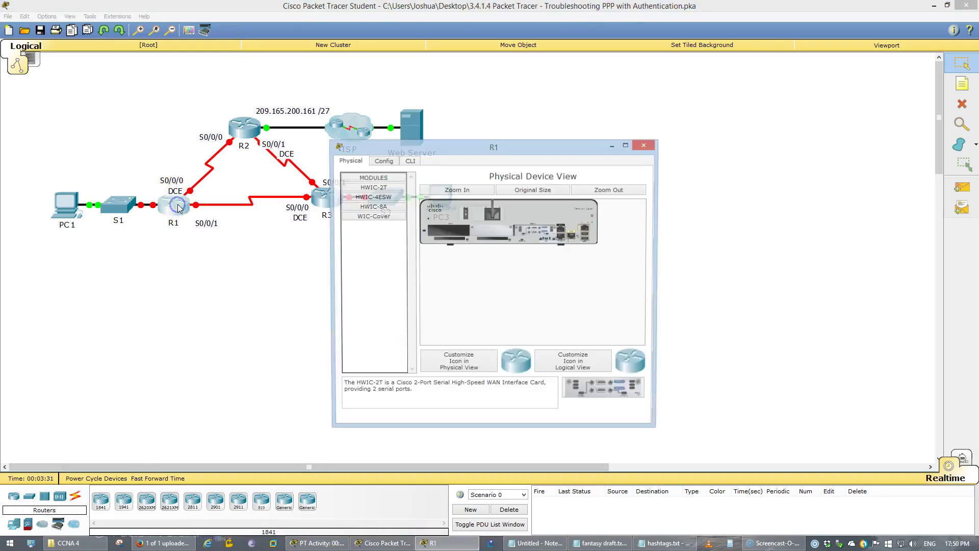
click(408, 160)
drag(409, 148, 515, 149)
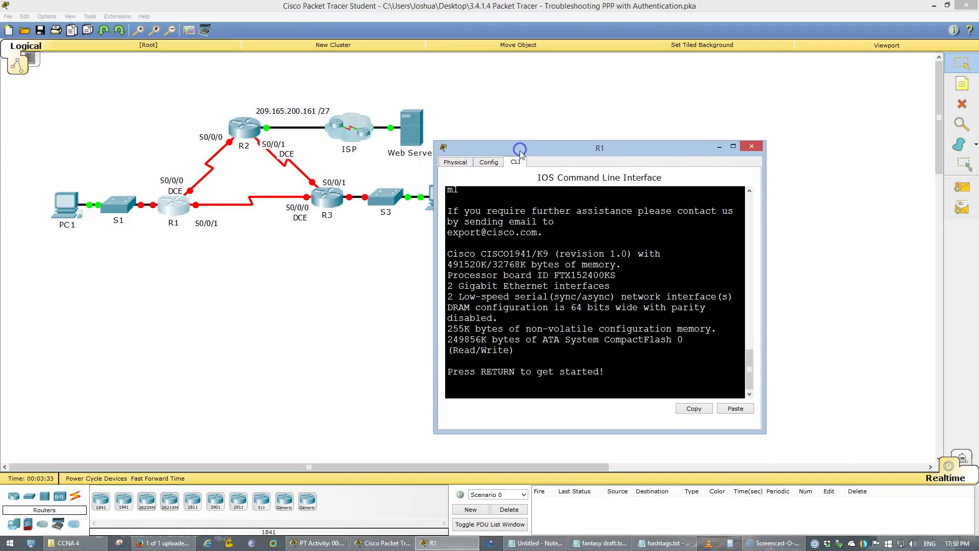
click(515, 139)
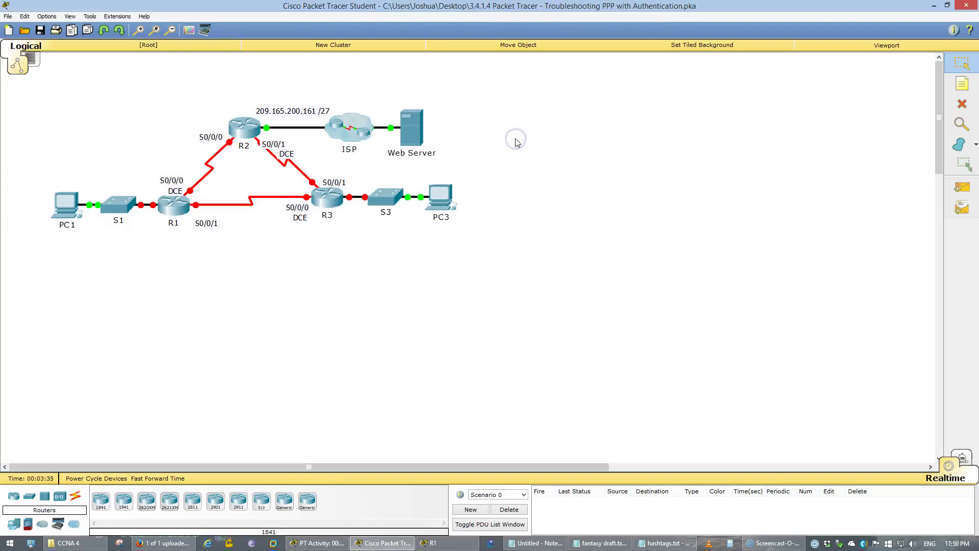
key(alt+Tab)
drag(520, 142, 520, 75)
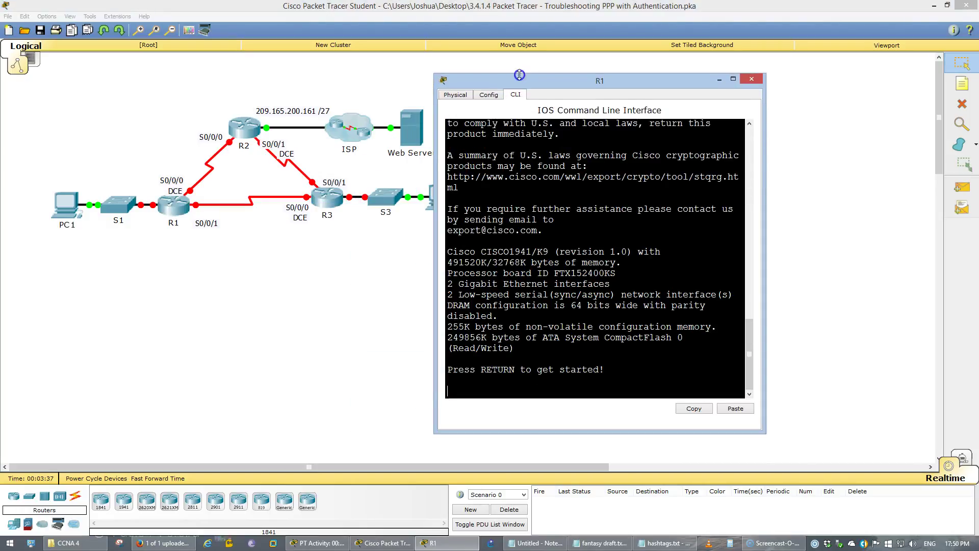
drag(434, 161, 271, 162)
click(566, 264)
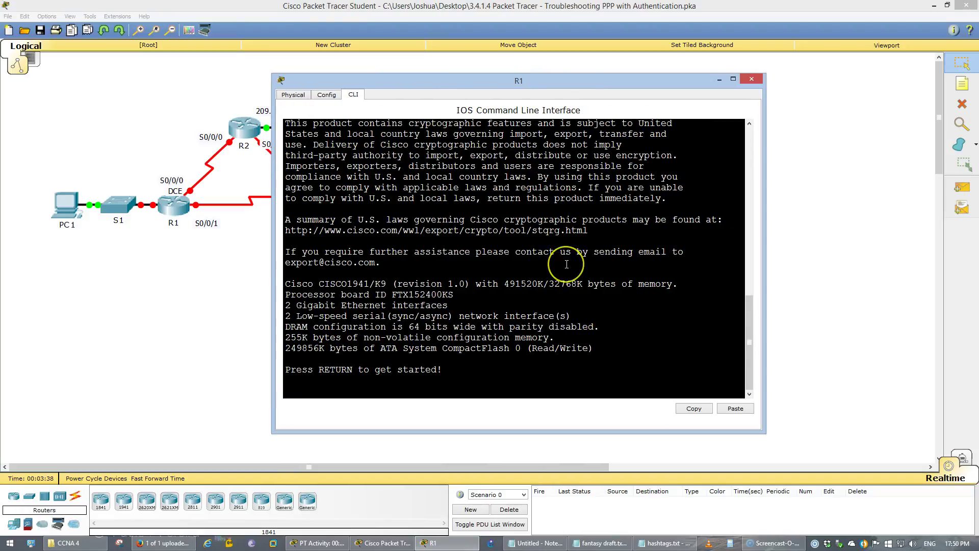
Log into R1 with the console password, run en, and enter conf t.
key(Return)
text(cisco)
key(Return)
text(en)
key(Return)
key(Return)
text(conf t)
key(Return)
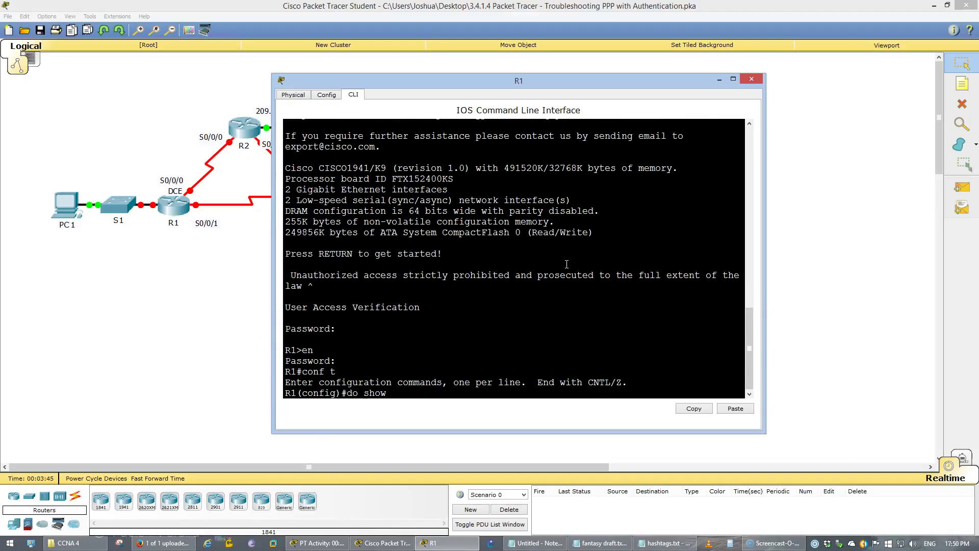
Display R1's running configuration with do show run, then stop the paged output.
text(do show run)
key(Return)
key(space)
key(space)
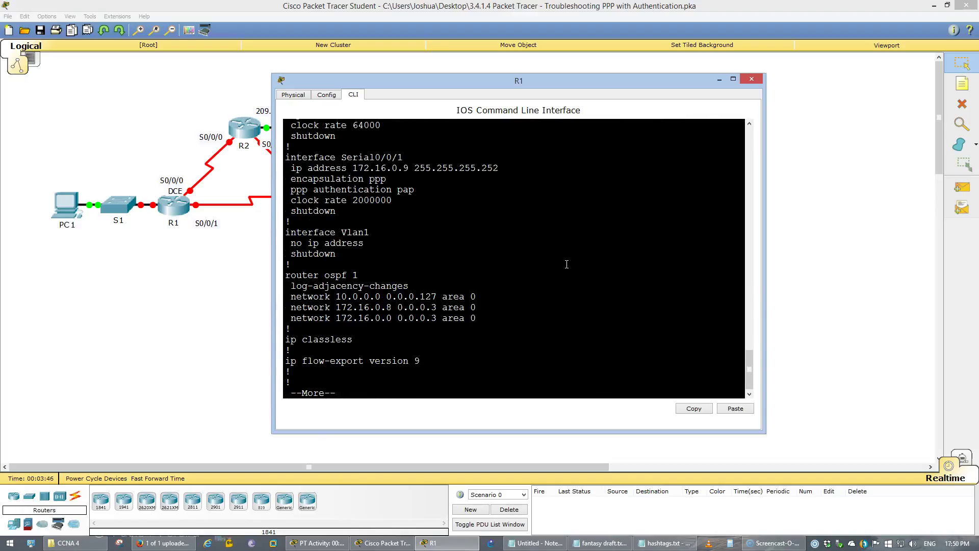
scroll(567, 264, up, 1)
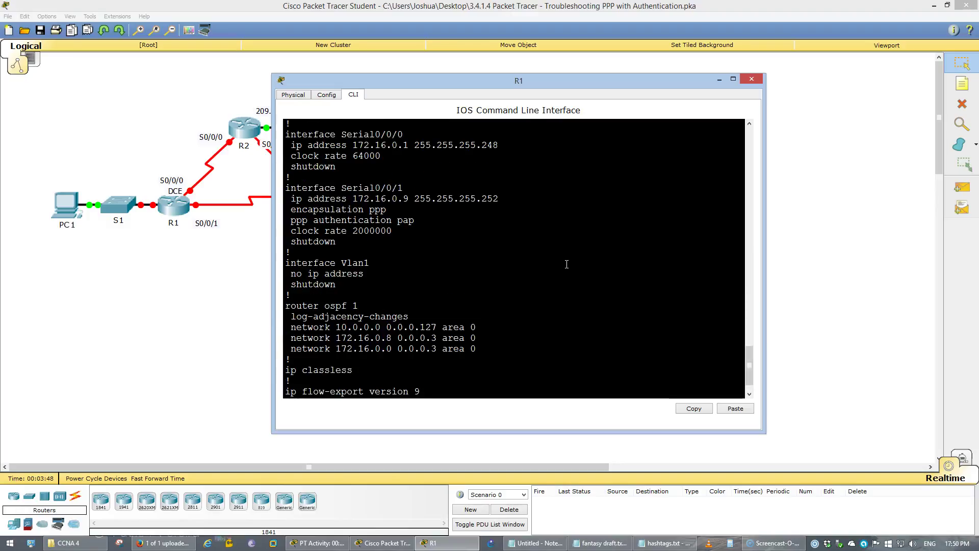
drag(381, 156, 335, 155)
click(507, 242)
scroll(543, 300, down, 1)
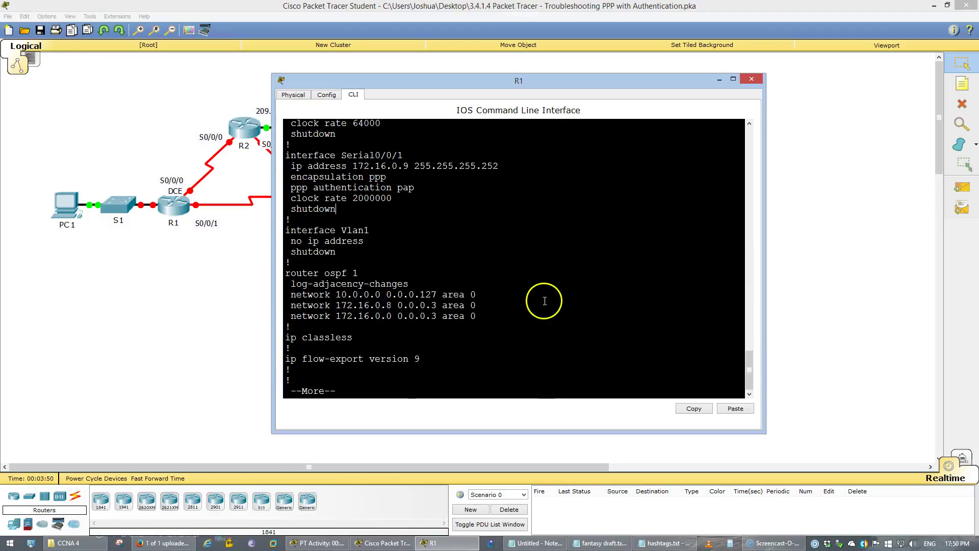
key(q)
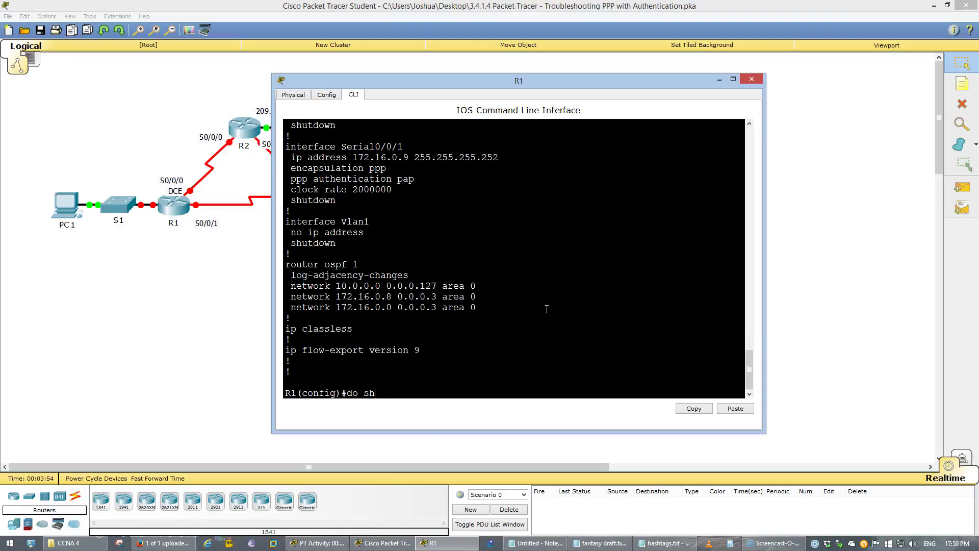
List R1's brief interface status and inspect the serial and GigabitEthernet0/0 rows.
key(Return)
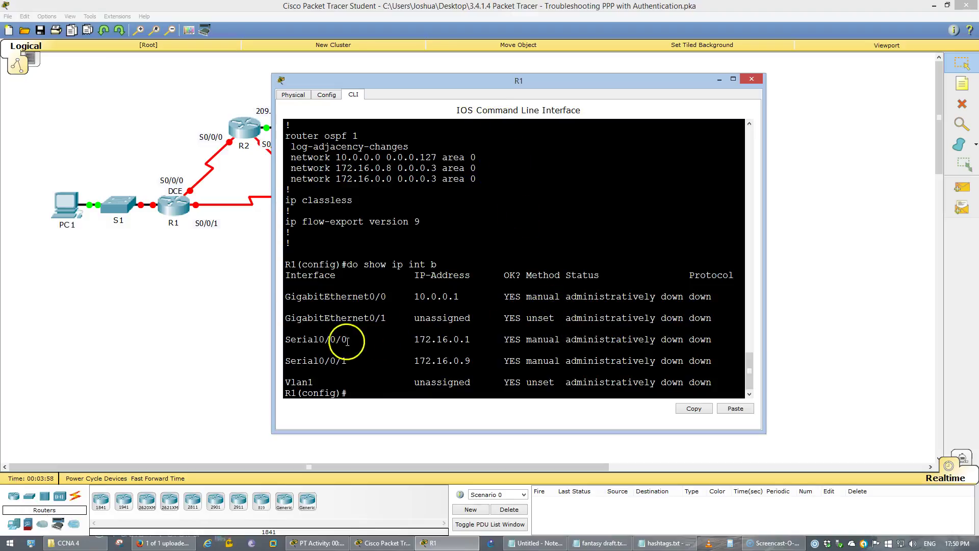
drag(313, 341, 722, 362)
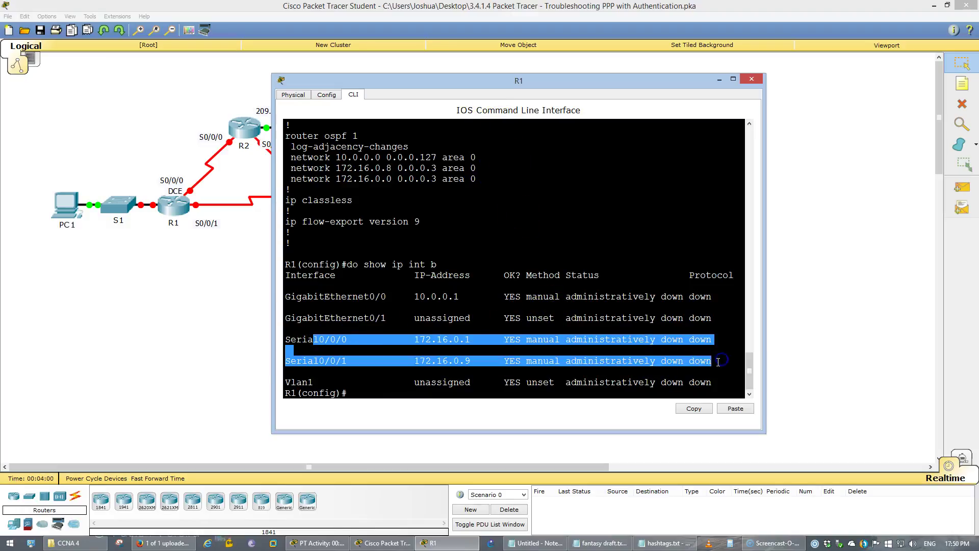
key(Return)
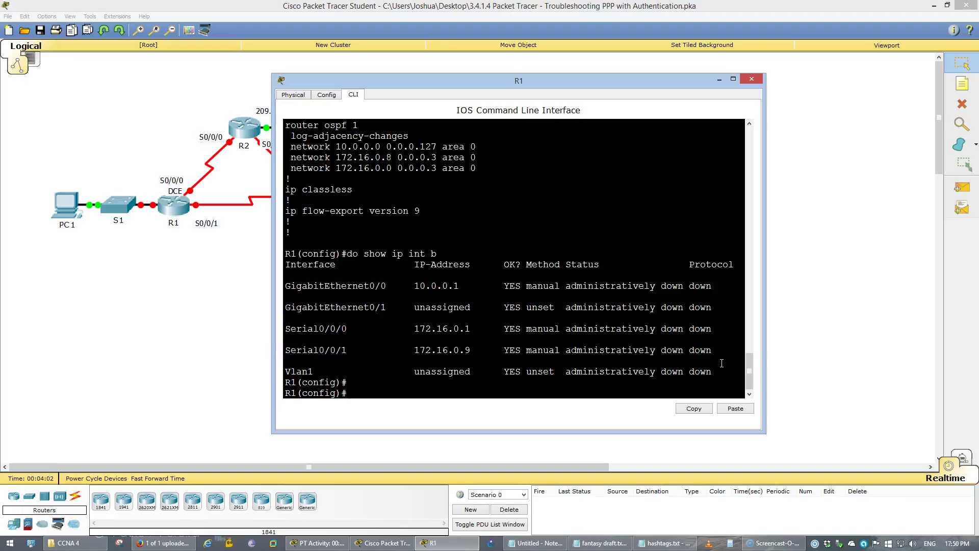
drag(714, 286, 336, 285)
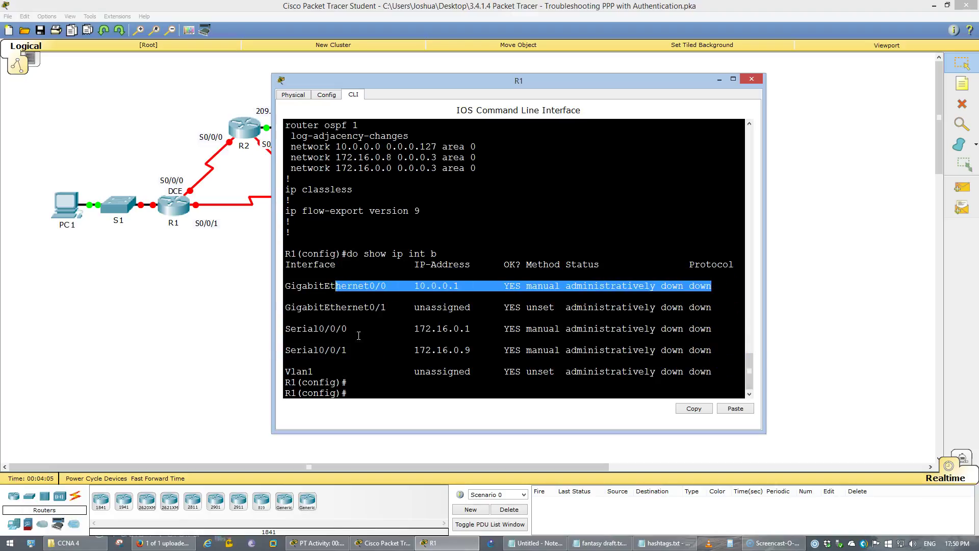
click(368, 390)
Enable GigabitEthernet0/0 on R1 with int g0/0 and no shut.
text(int g0)
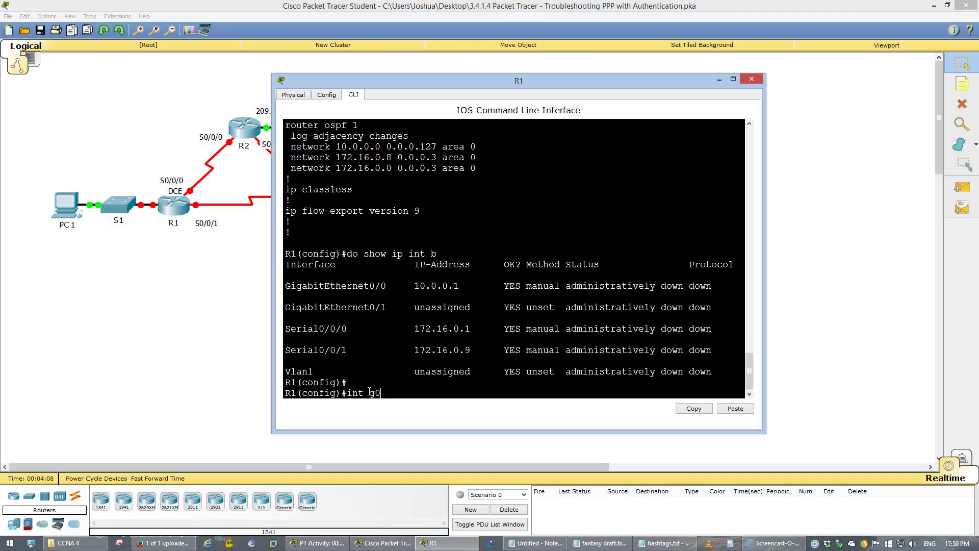
text(/0)
key(Return)
text(no shut)
key(Return)
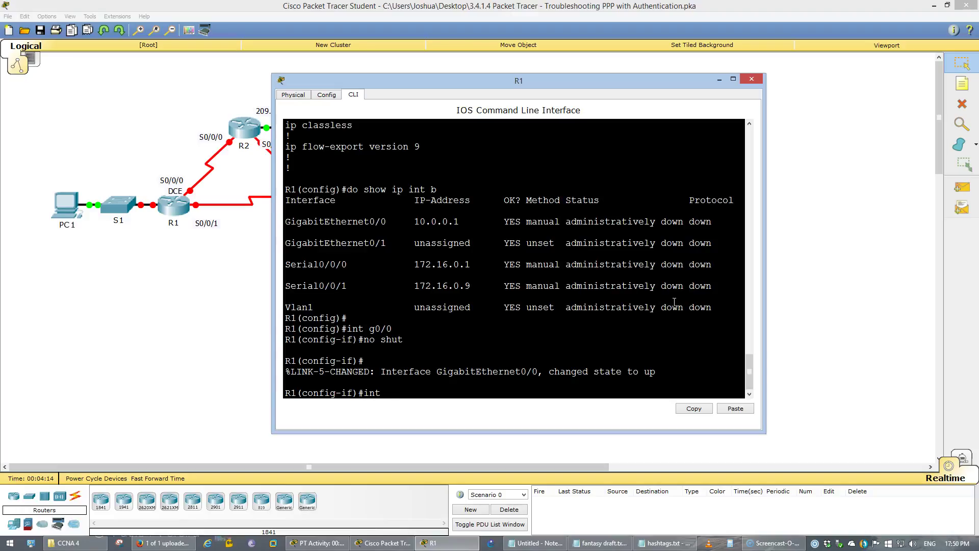
Bring Serial0/0/0 and Serial0/0/1 out of shutdown and check R1's output.
key(Return)
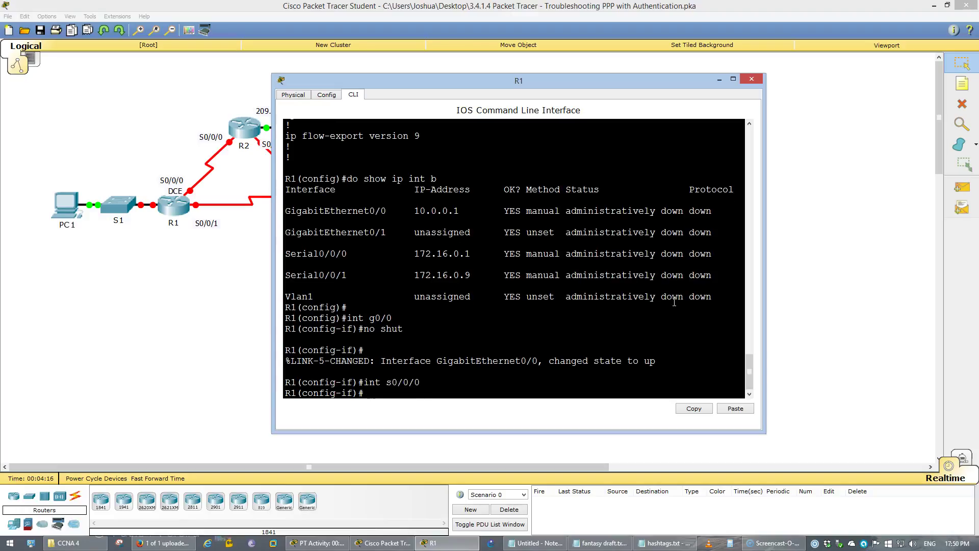
text(t)
key(Return)
key(Return)
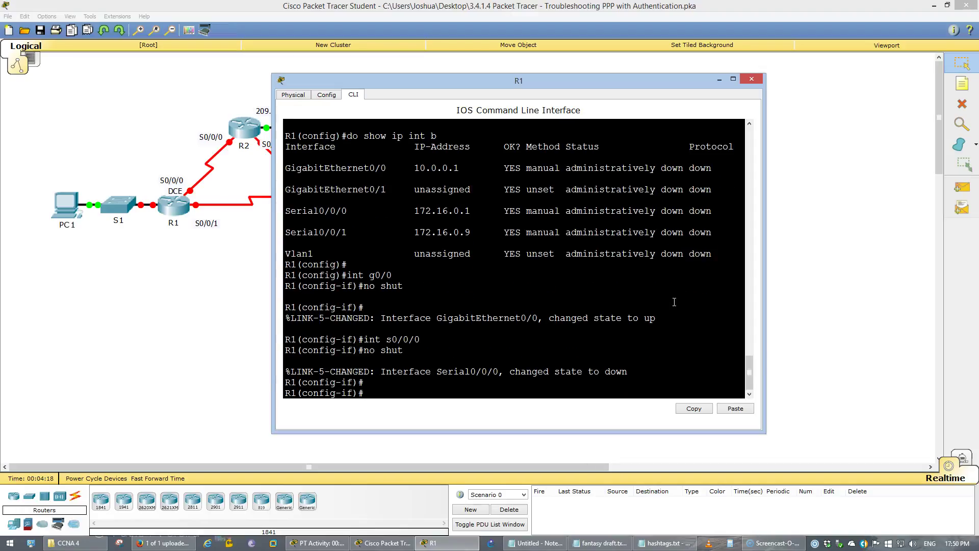
key(Up)
key(Up)
key(Return)
key(Up)
key(Up)
key(Return)
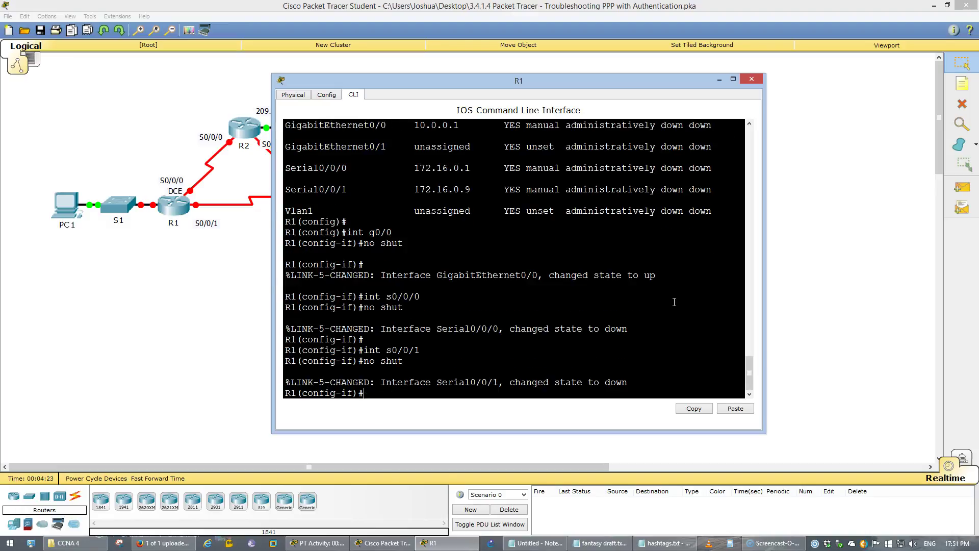
key(Return)
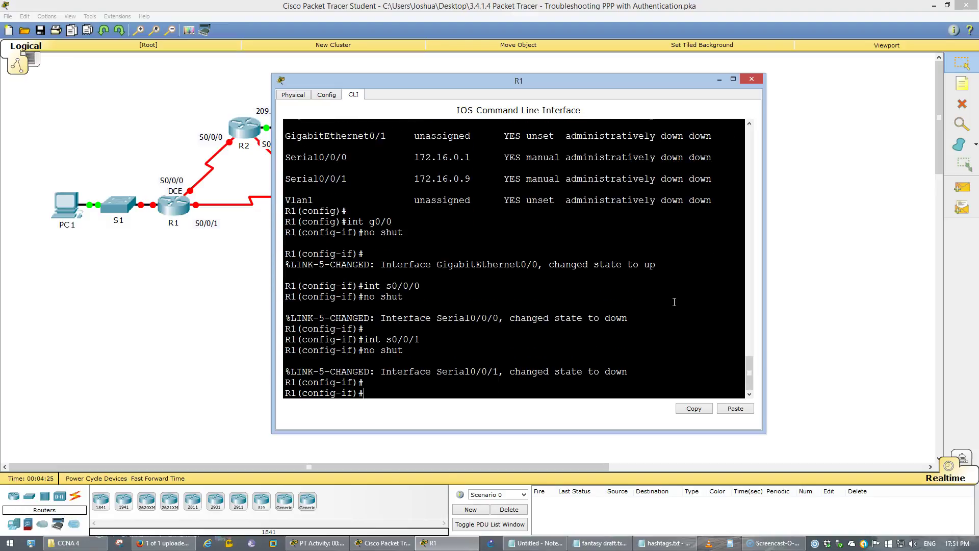
click(633, 314)
scroll(632, 314, up, 1)
scroll(633, 314, down, 1)
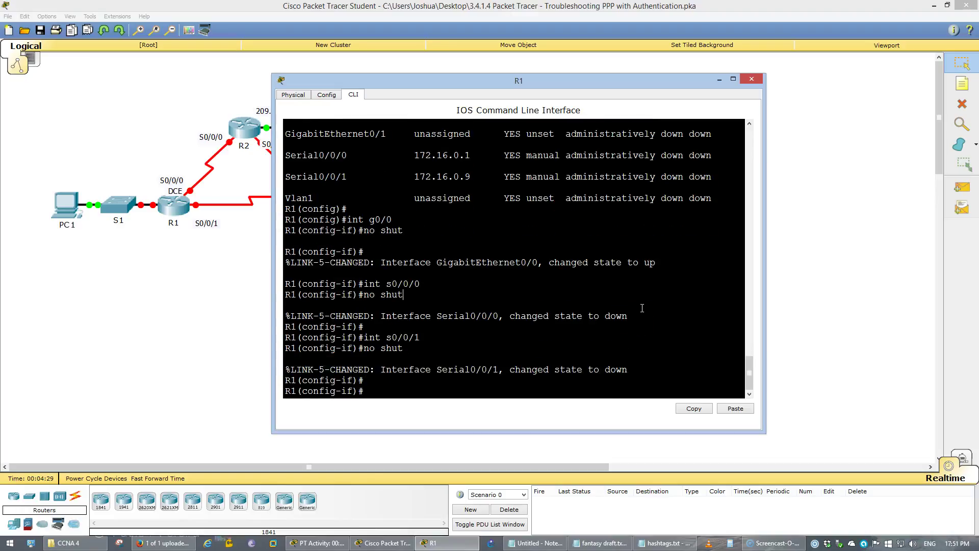
click(249, 131)
Open R2's enlarged CLI, log in with the console and enable passwords, and enter conf t.
click(410, 160)
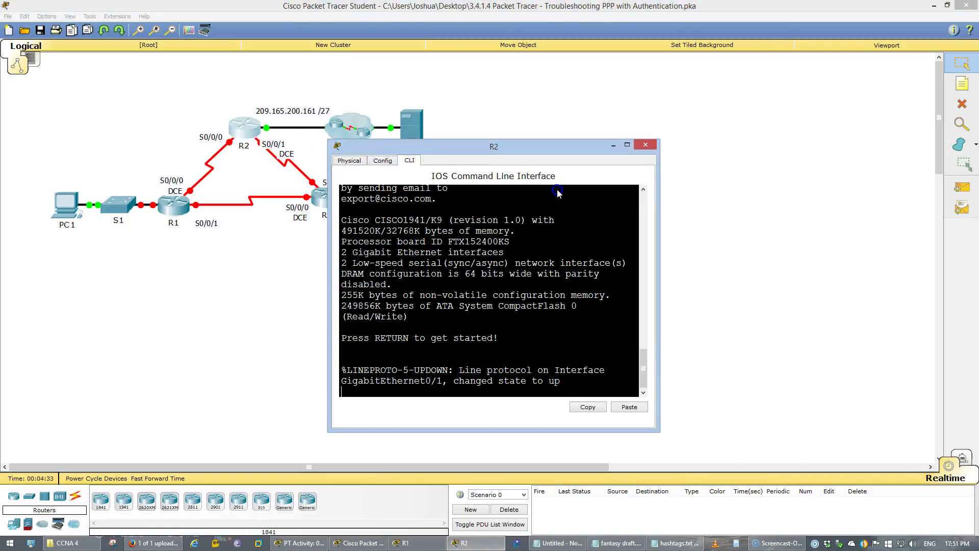
drag(659, 191, 925, 192)
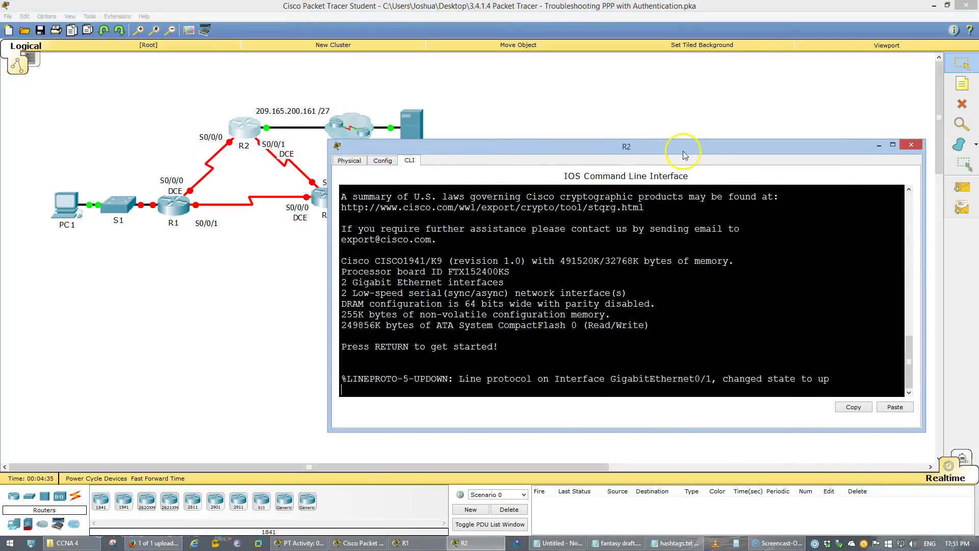
drag(688, 141, 677, 78)
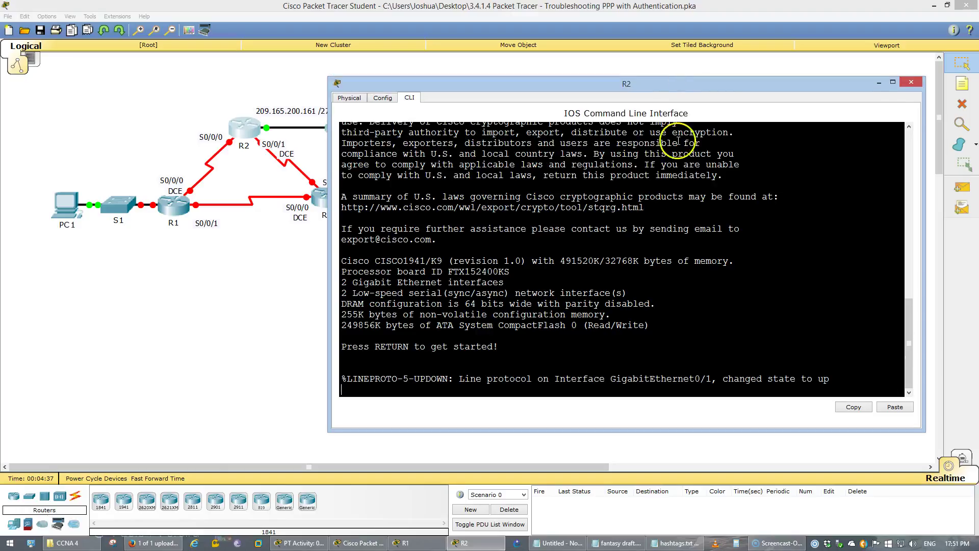
key(Return)
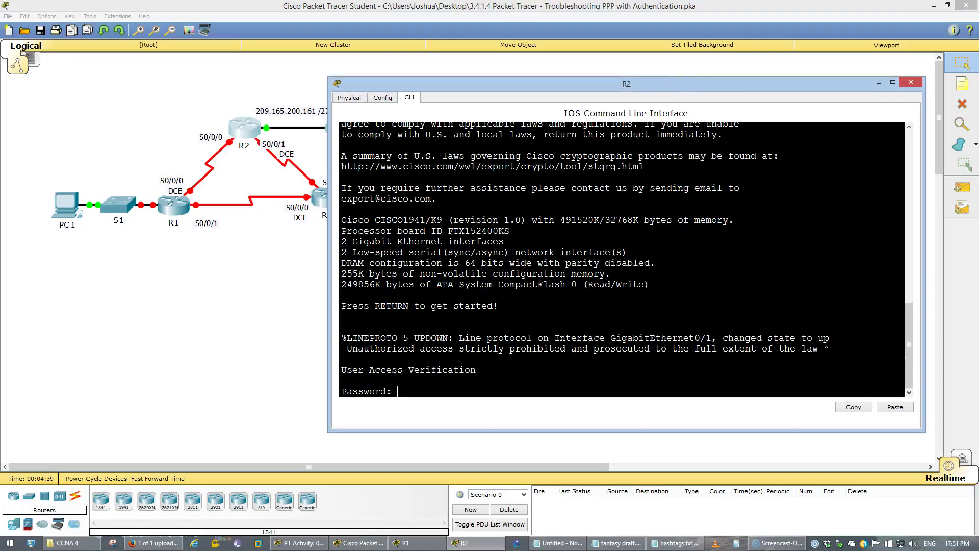
text(cisco)
key(Return)
text(en)
key(Return)
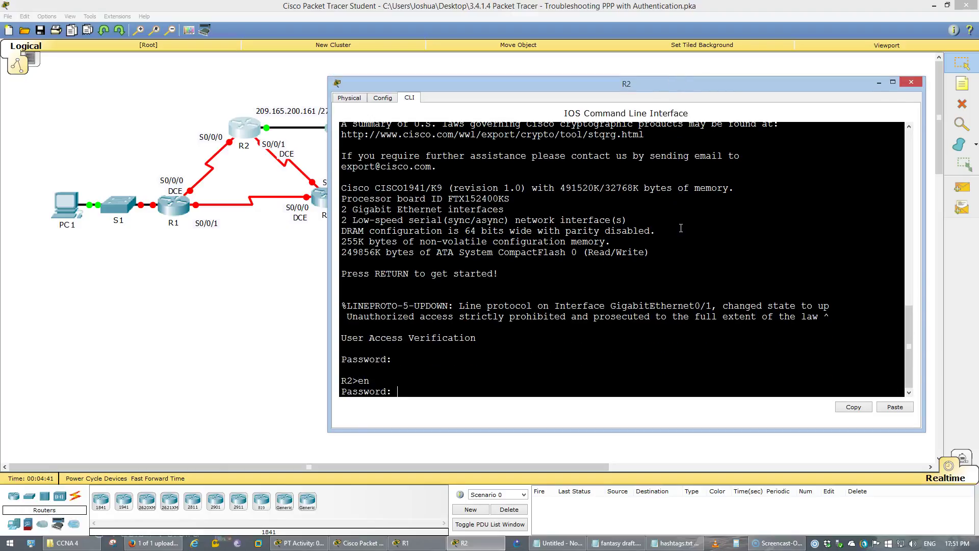
text(class)
key(Return)
text(conf t)
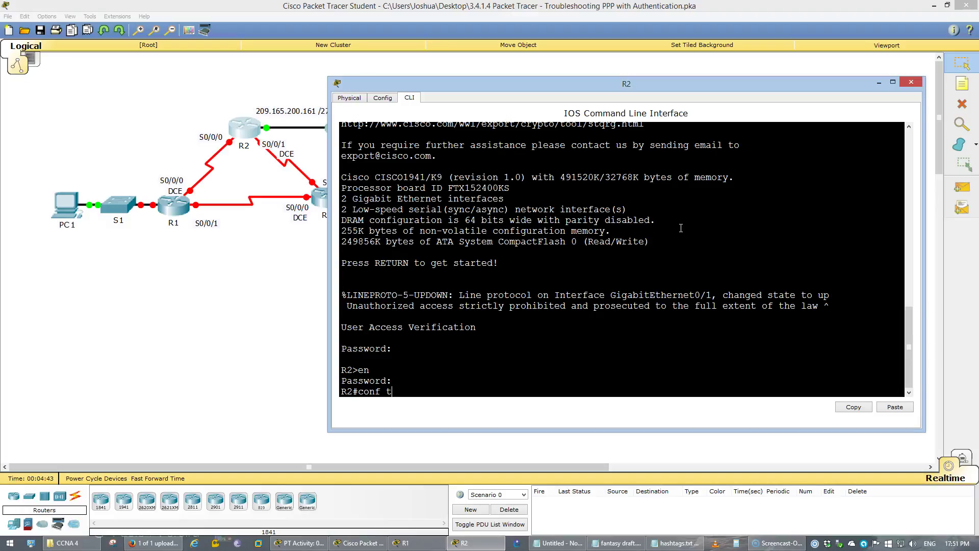
key(Return)
List R2's interface summary and bring Serial0/0/0 out of shutdown.
text(do show ip int)
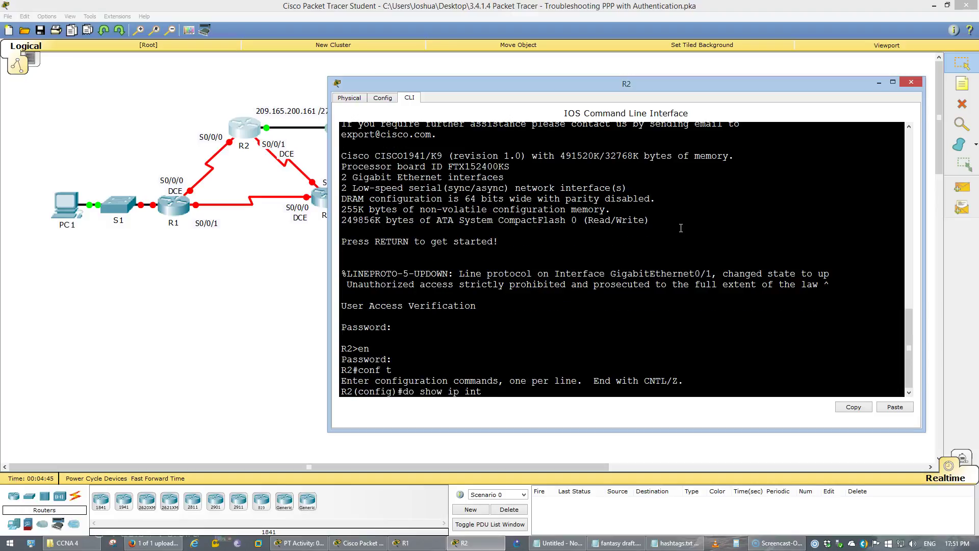
text( brief)
key(Return)
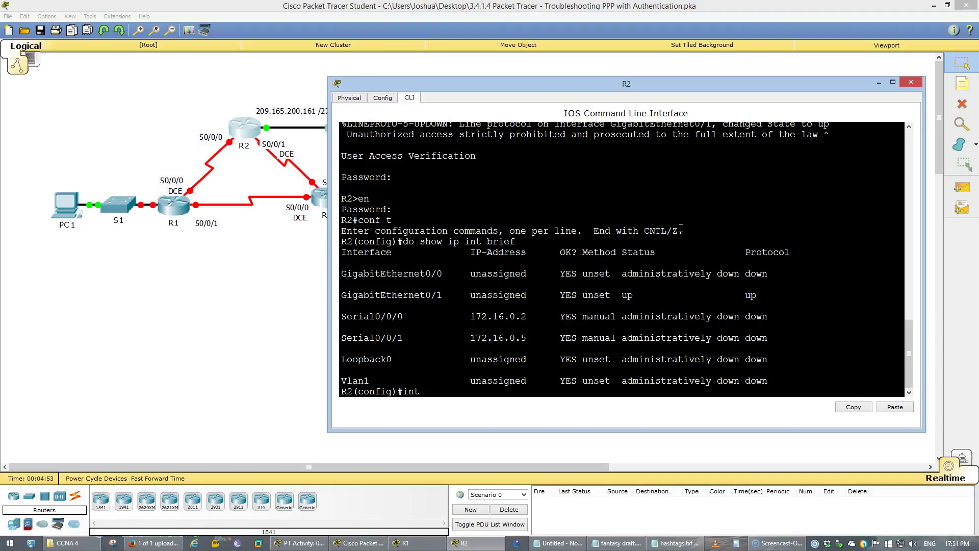
text(int s0/0/0)
key(Return)
text(no shut)
key(Return)
Enable Serial0/0/1 on R2, exit, and save the configuration with do wr.
key(Return)
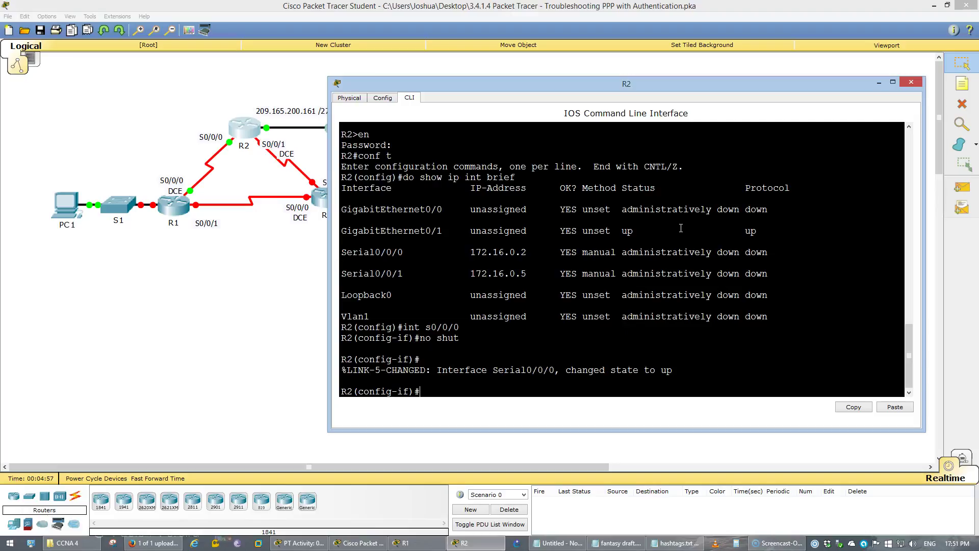
key(Up)
key(Up)
text(1)
key(Return)
key(Up)
key(Up)
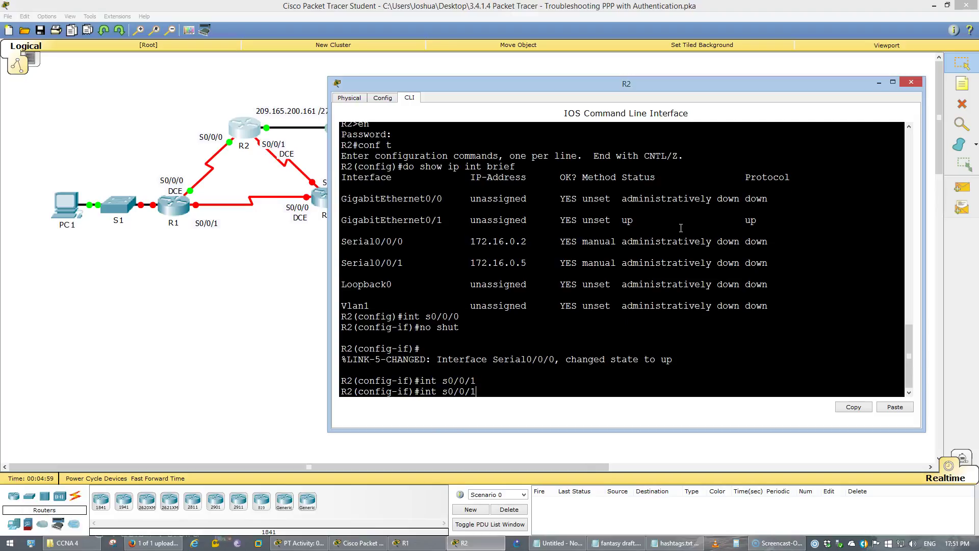
key(Return)
key(Return)
text(exi)
key(Return)
text(do wr)
key(Return)
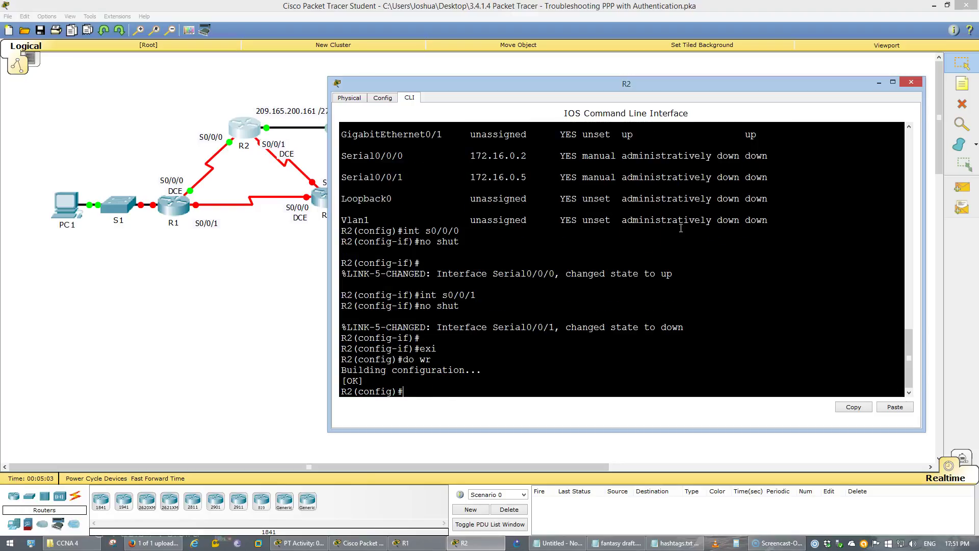
click(255, 252)
click(164, 207)
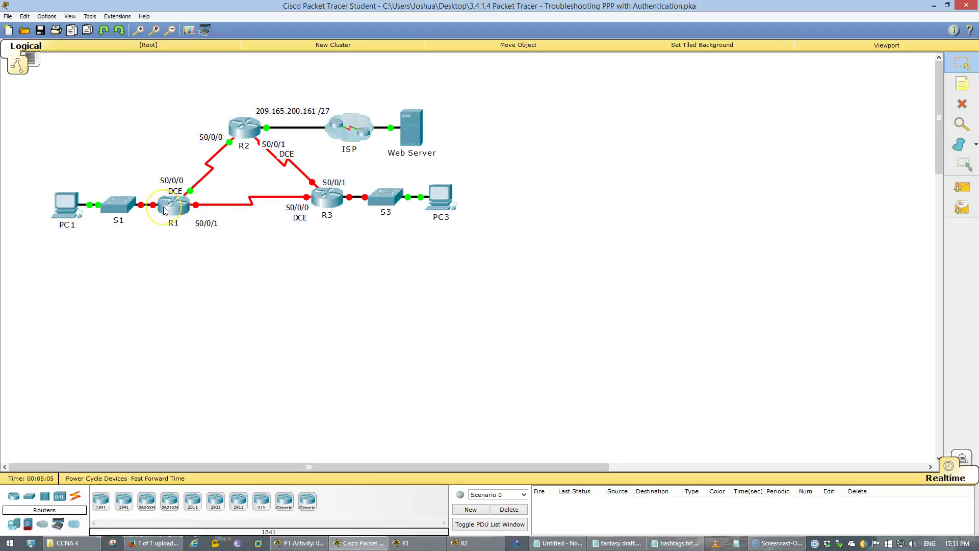
Reopen R1's CLI, exit interface mode, and save with do wr.
click(163, 207)
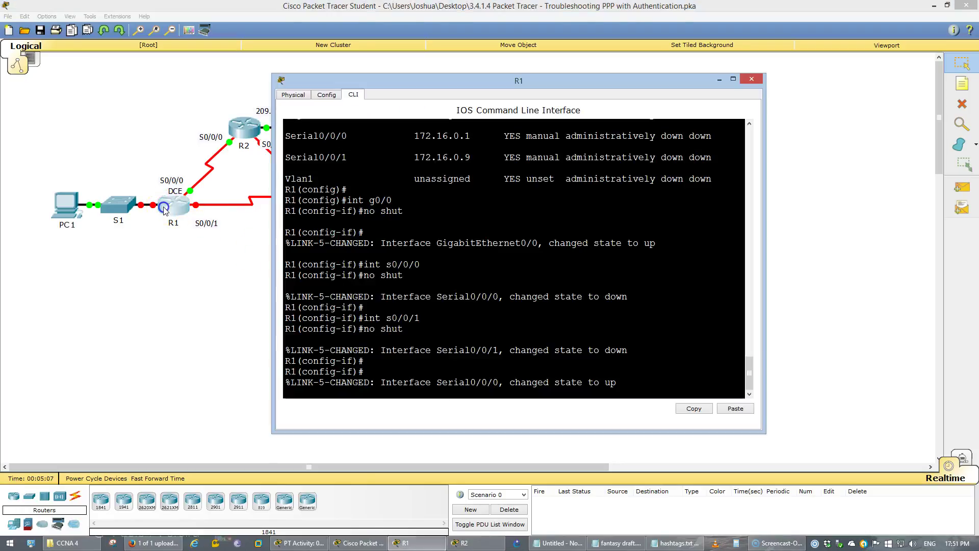
text(exi)
key(Return)
text(do wr)
key(Return)
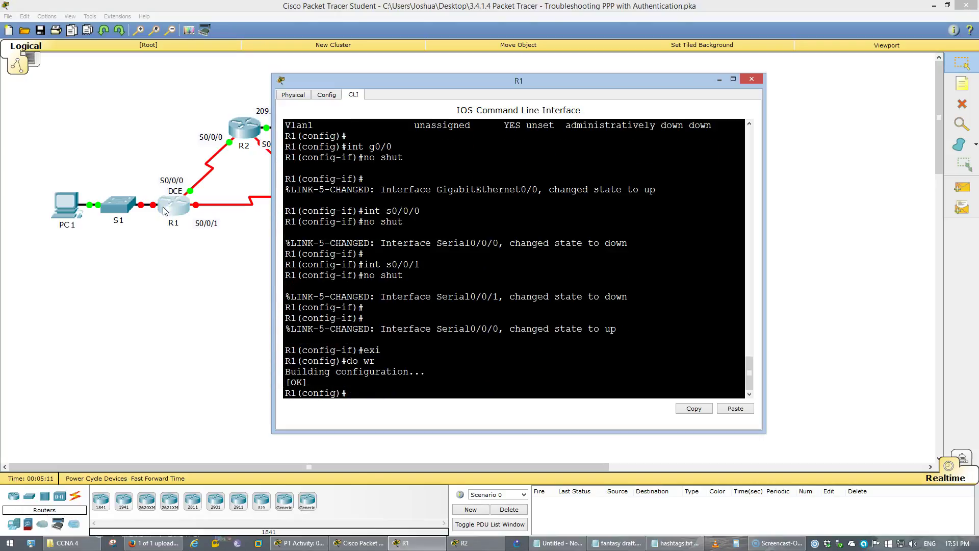
click(172, 237)
click(263, 267)
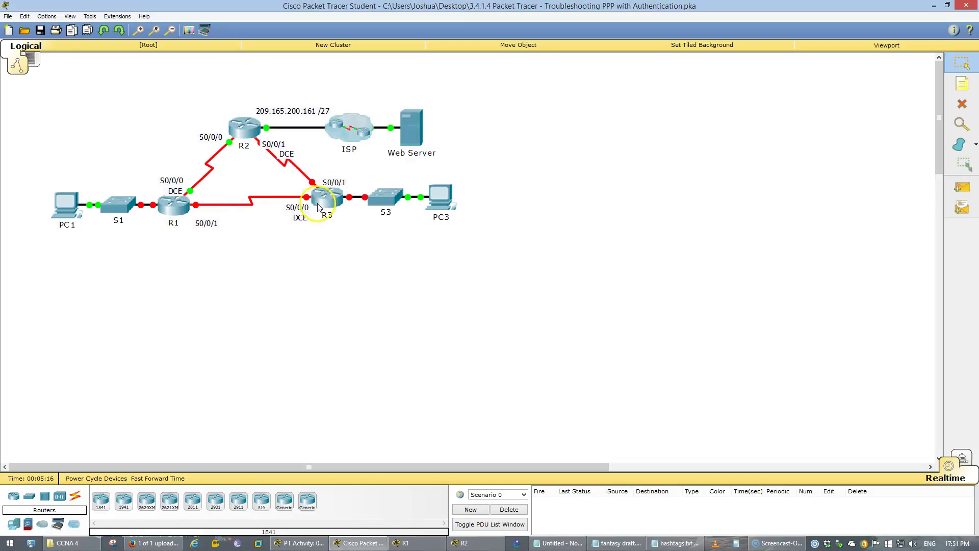
Log into R3, enter conf t, and list its interfaces with do show ip int b.
click(321, 204)
click(457, 262)
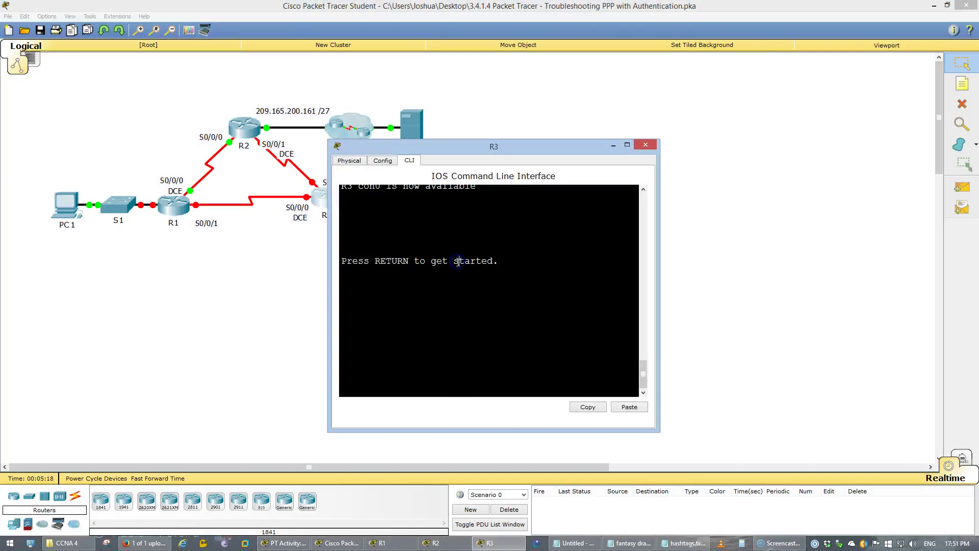
key(Return)
key(Return)
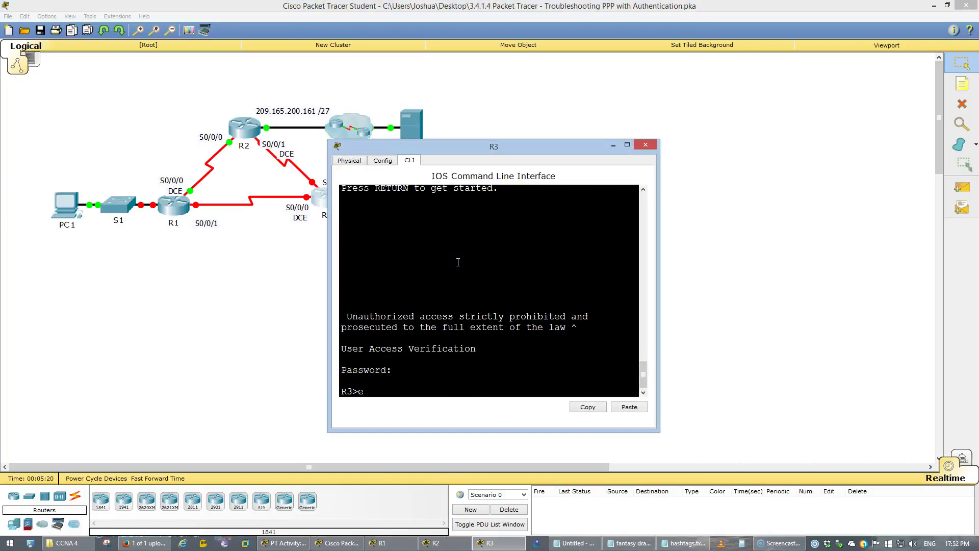
text(en)
key(Return)
key(Return)
text(conf)
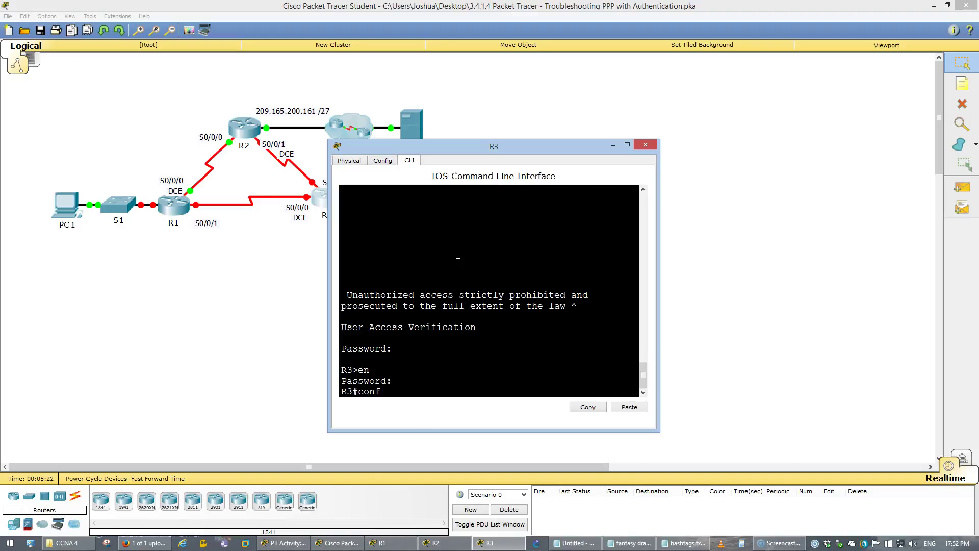
text( t)
key(Return)
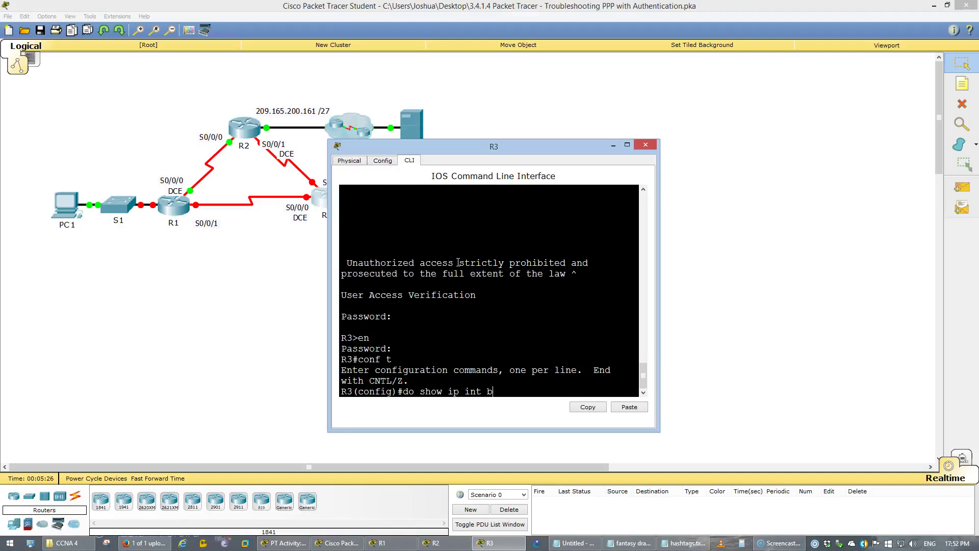
text(do show ip int b)
key(Return)
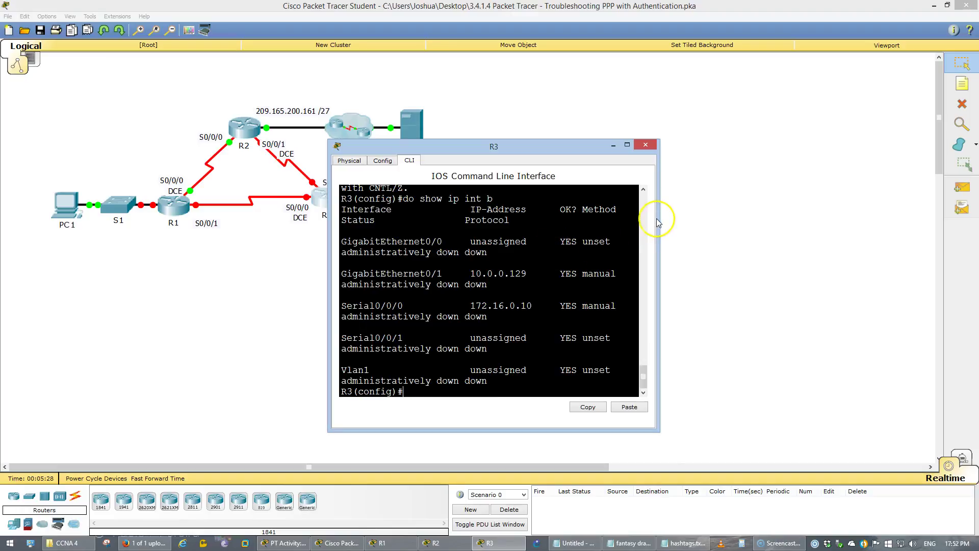
Enlarge R3's terminal and inspect Serial0/0/1's unassigned address before viewing the activity instructions.
drag(659, 220, 857, 230)
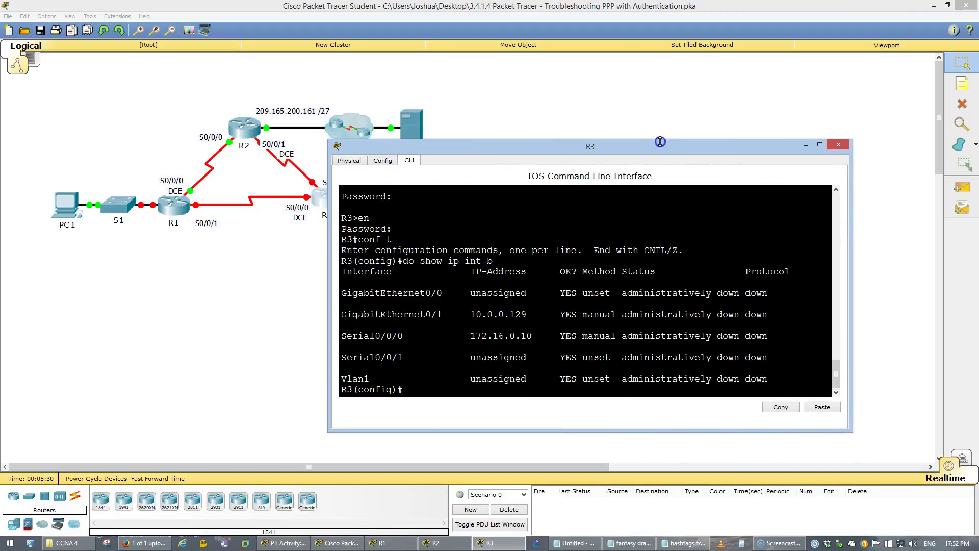
drag(665, 141, 663, 90)
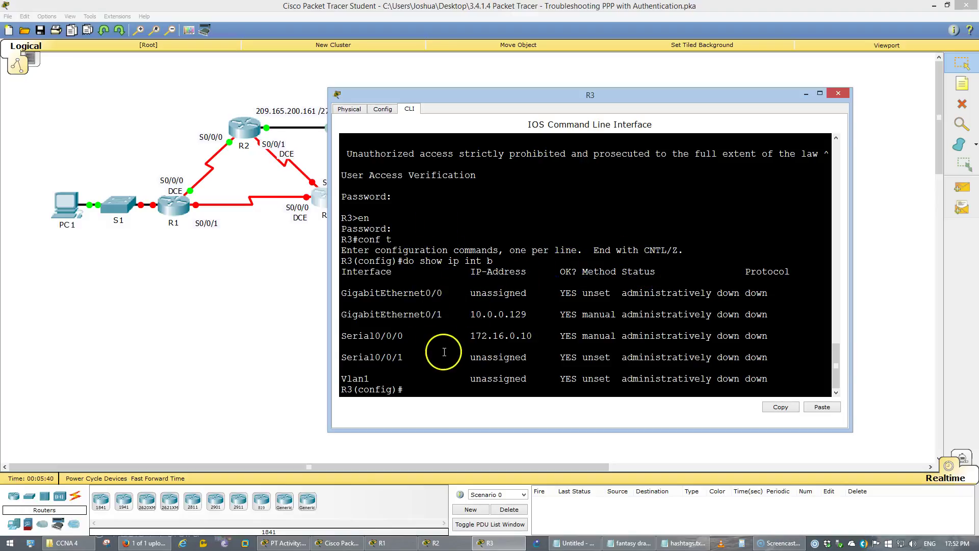
drag(436, 359, 346, 358)
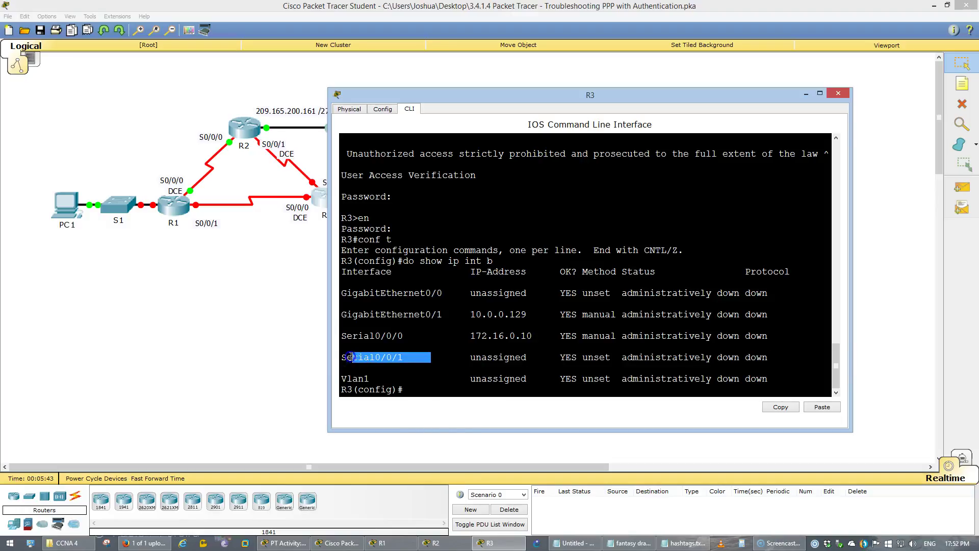
click(492, 350)
double_click(497, 357)
click(498, 378)
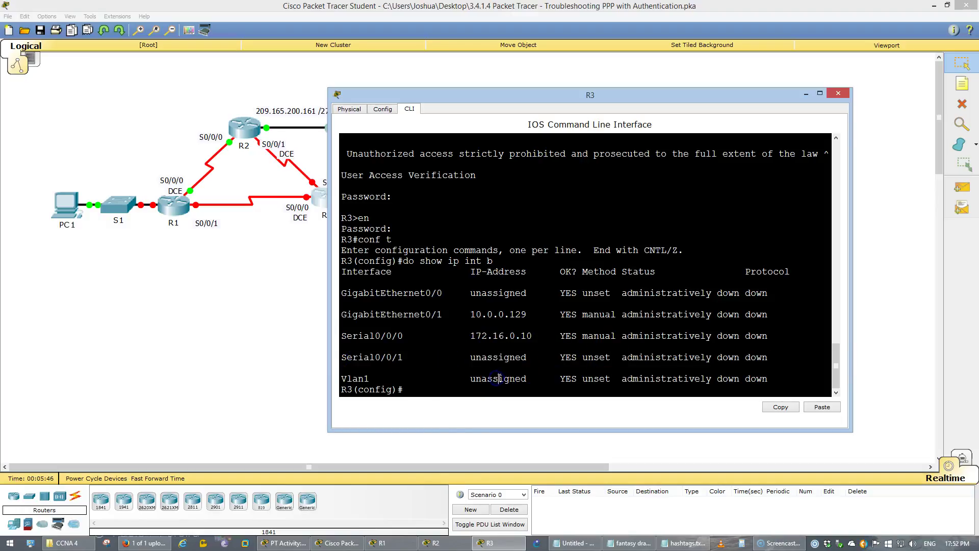
key(Return)
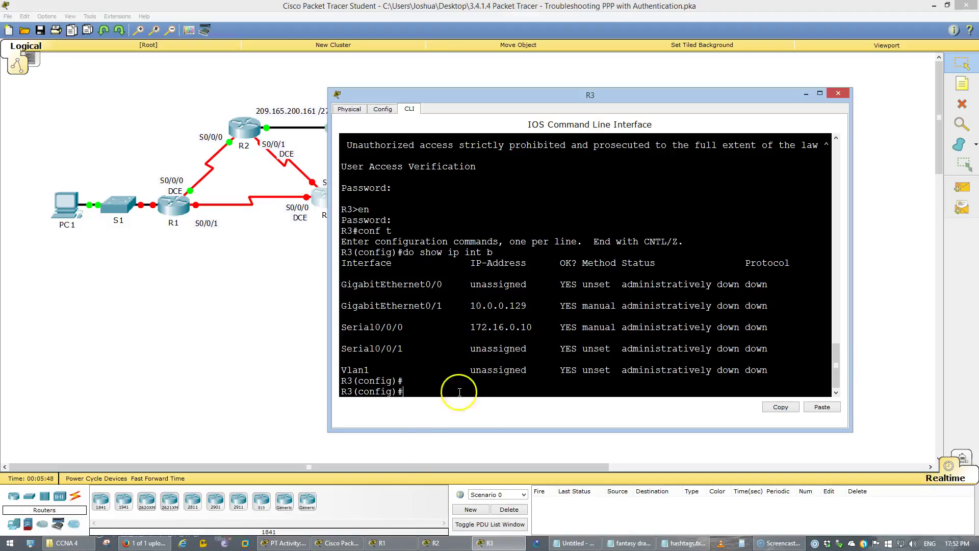
click(291, 543)
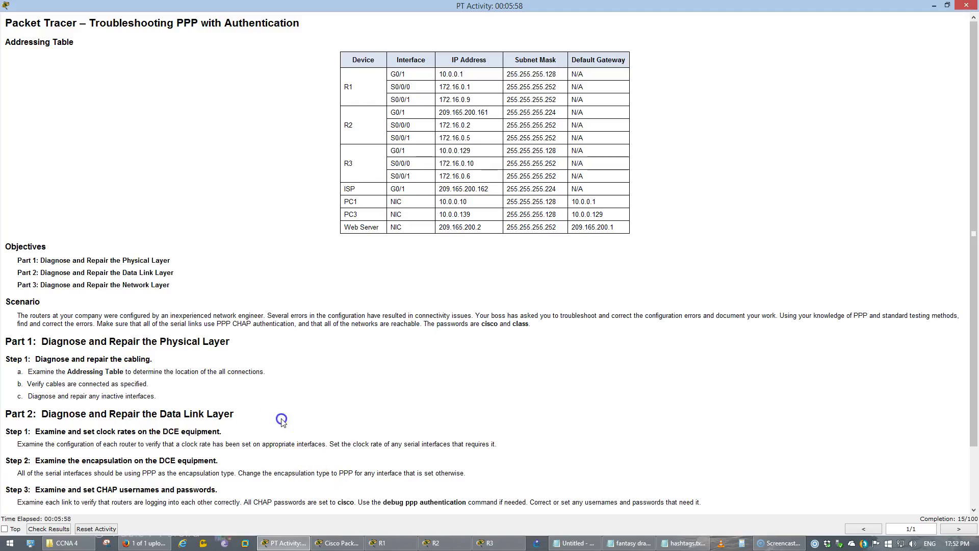
Review the Data Link Layer heading and the PPP encapsulation step in the instructions.
scroll(280, 415, down, 2)
drag(187, 280, 210, 280)
drag(160, 352, 233, 354)
click(167, 456)
drag(515, 414, 588, 402)
scroll(788, 223, up, 2)
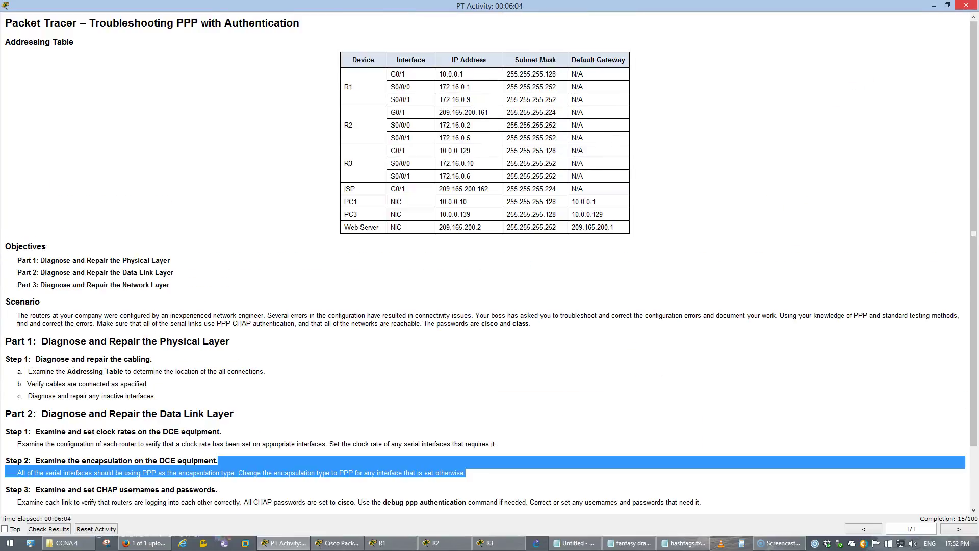
key(alt+Tab)
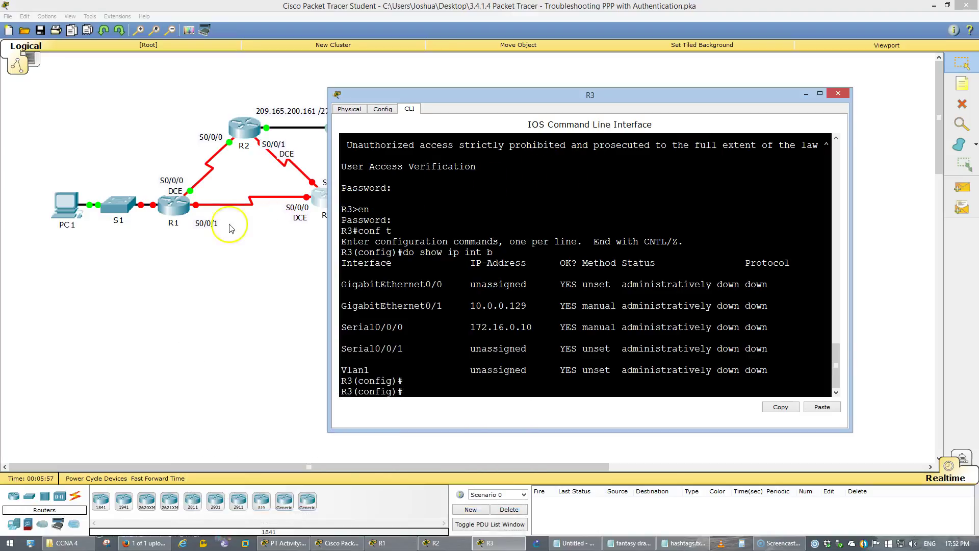
Check R1's command line and the addressing table, then bring R3's CLI forward.
click(186, 204)
scroll(465, 227, up, 6)
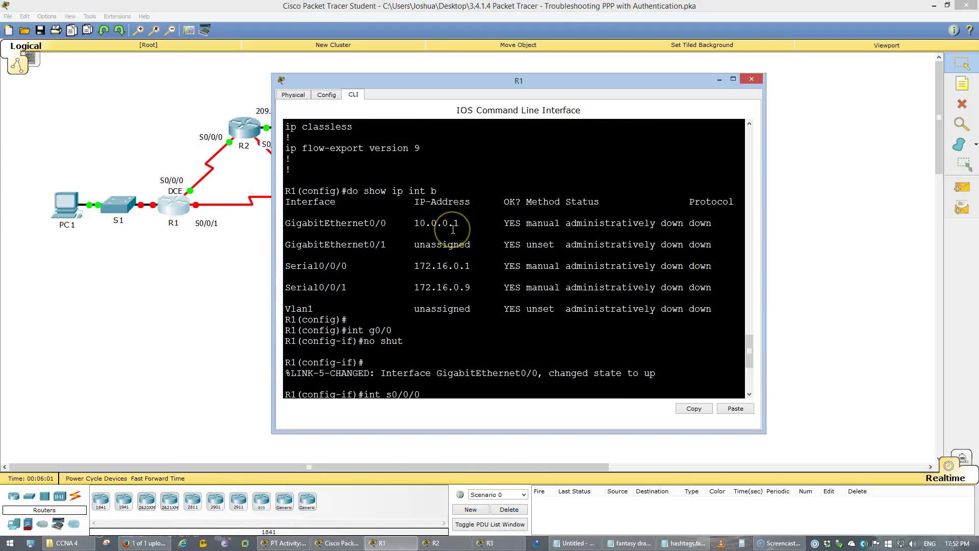
click(386, 304)
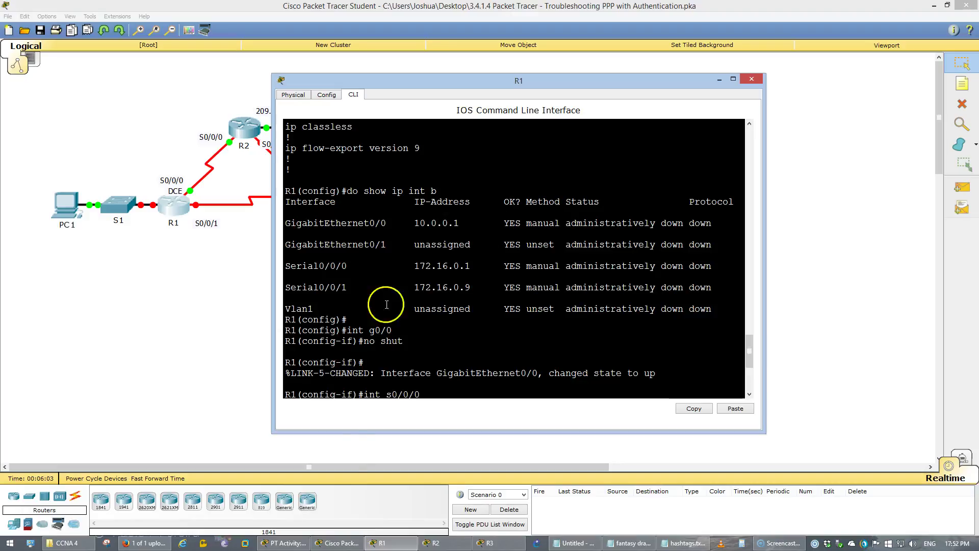
click(299, 544)
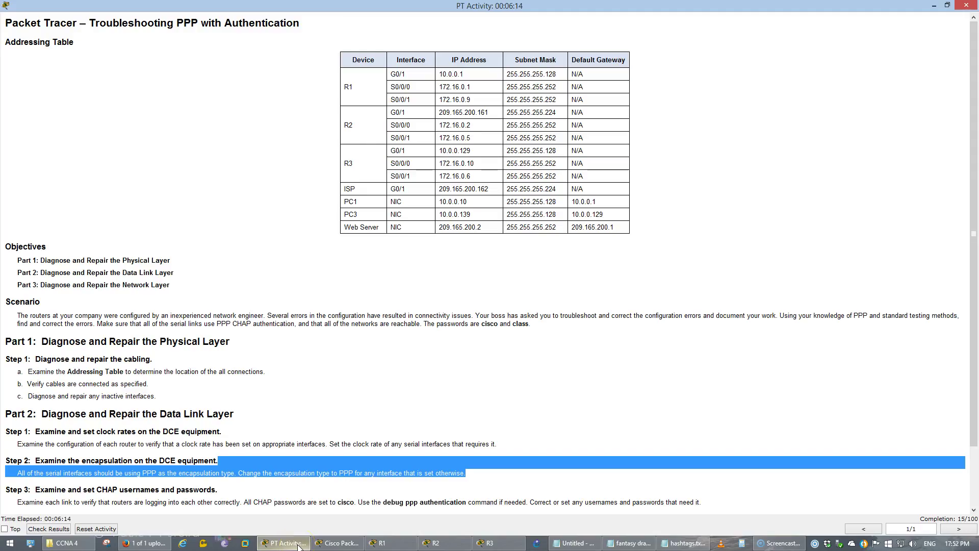
click(299, 544)
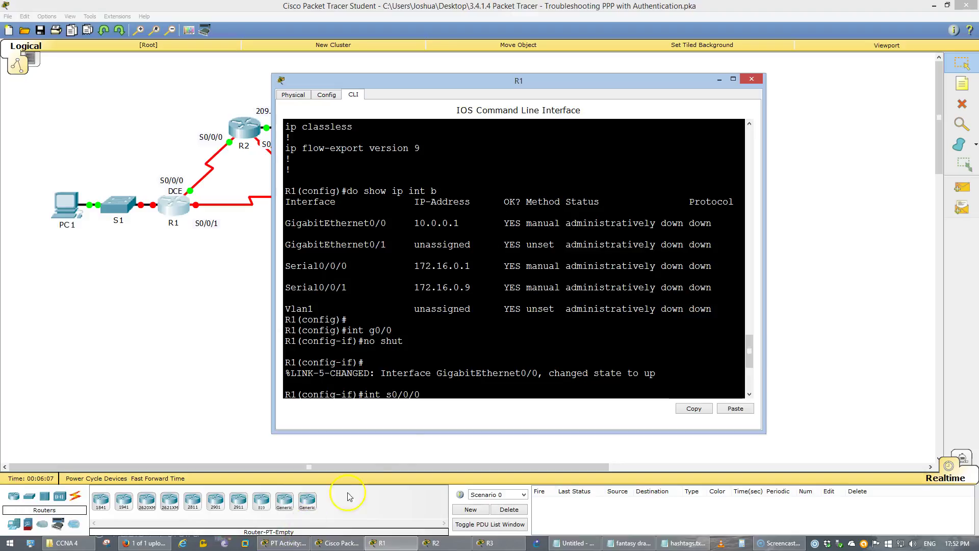
click(520, 509)
click(489, 542)
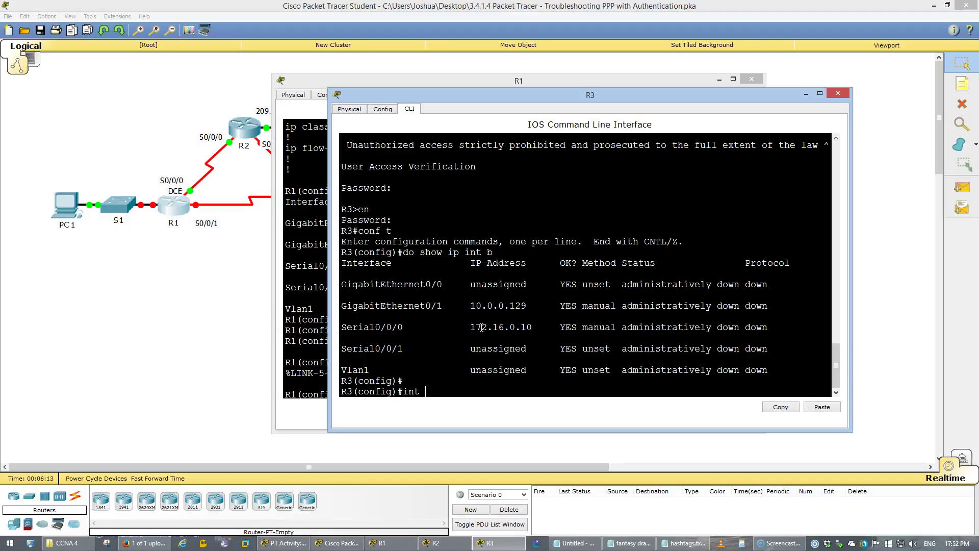
Bring up R3's Serial0/0/0 and Serial0/0/1 interfaces with no shutdown.
text(0/0/)
key(Return)
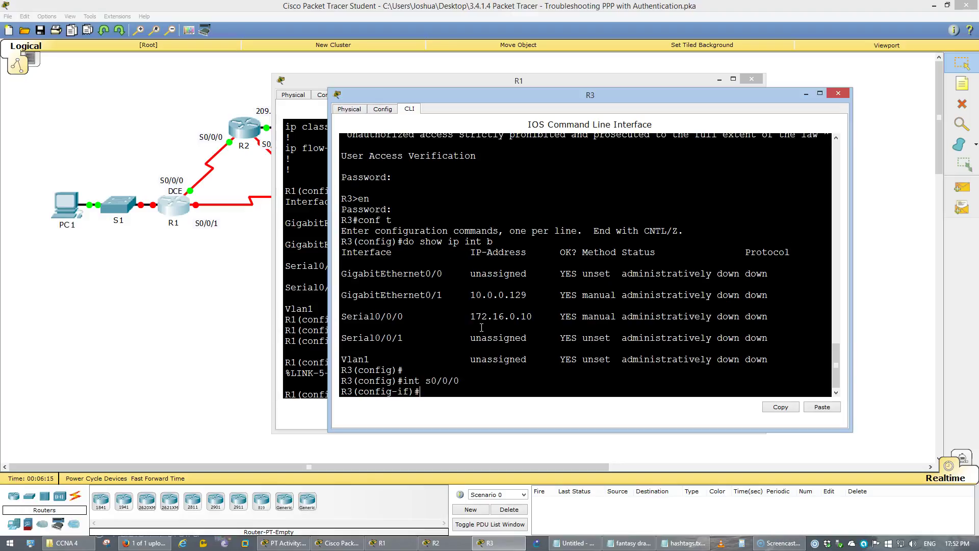
text(no shut)
key(Return)
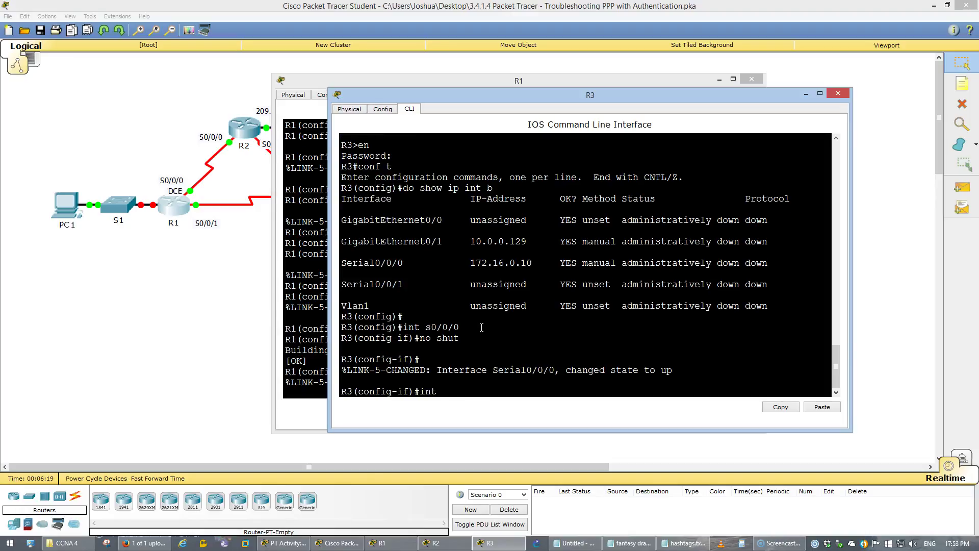
text(int s0/0/1)
key(Return)
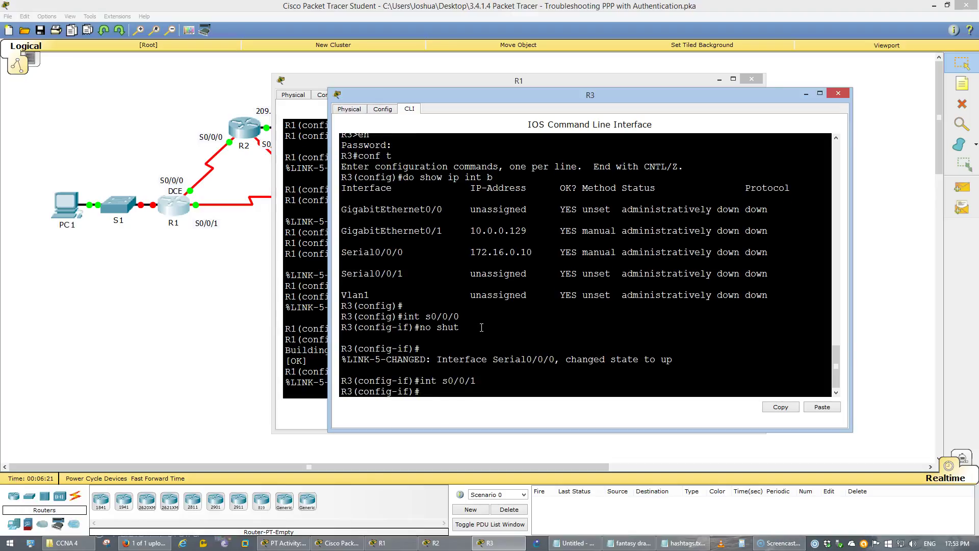
text(no shut)
key(Return)
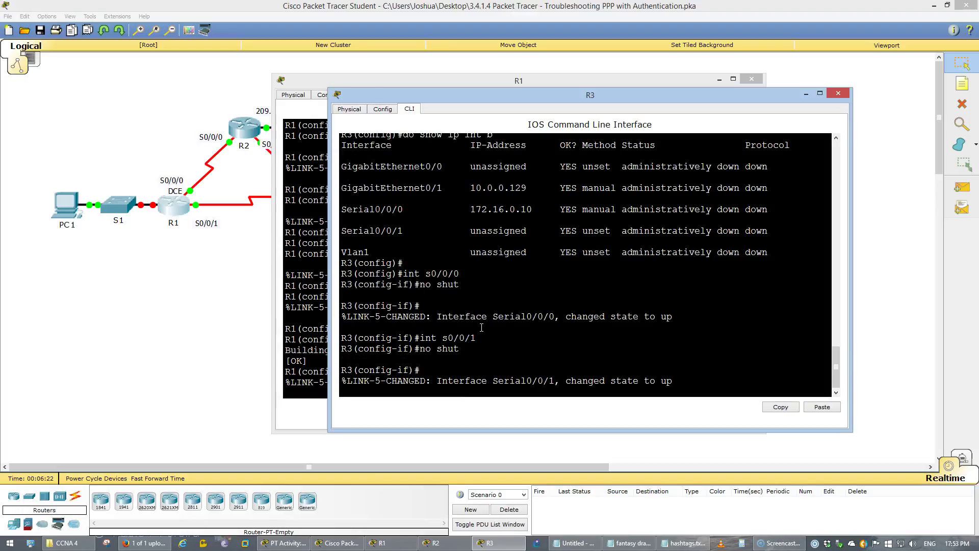
key(Return)
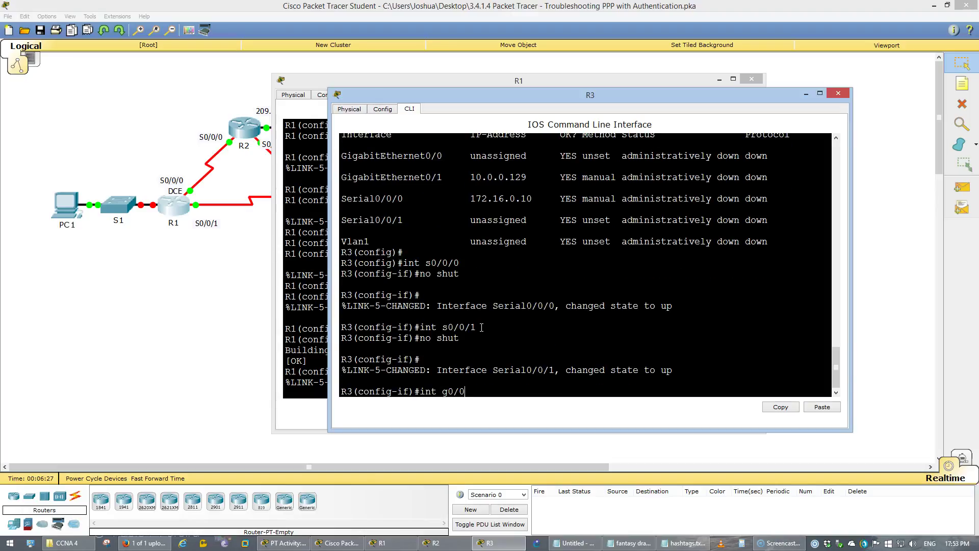
Bring up R3's GigabitEthernet0/1 interface with no shutdown.
text(int g0/0)
key(BackSpace)
text(1)
key(Return)
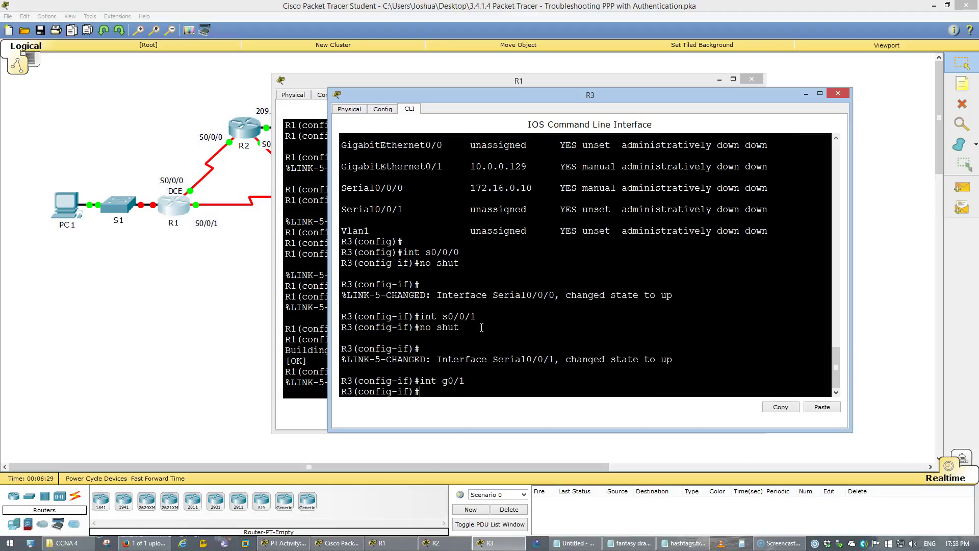
text(no shut)
key(Return)
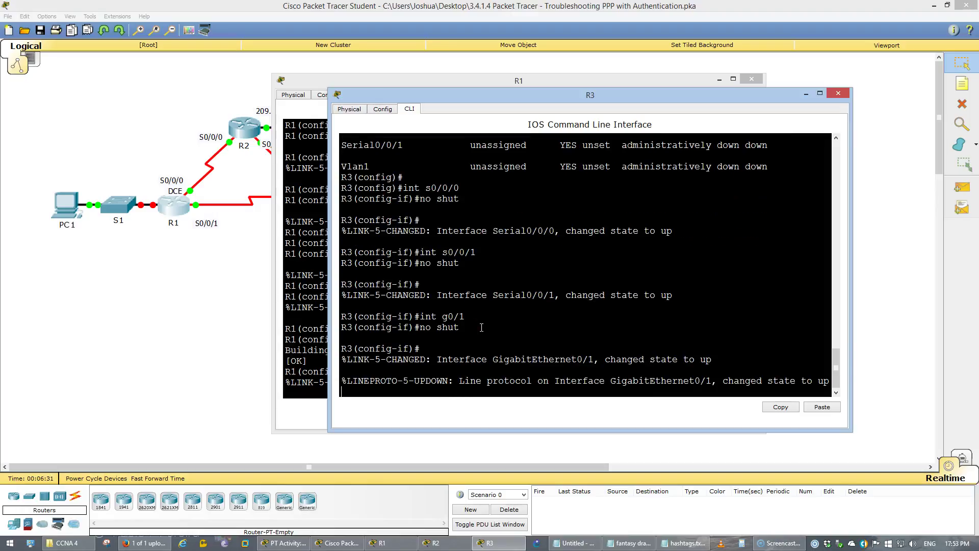
key(Return)
Exit interface mode and save R3's running configuration with do wr.
text(exit)
key(Return)
text(do wr)
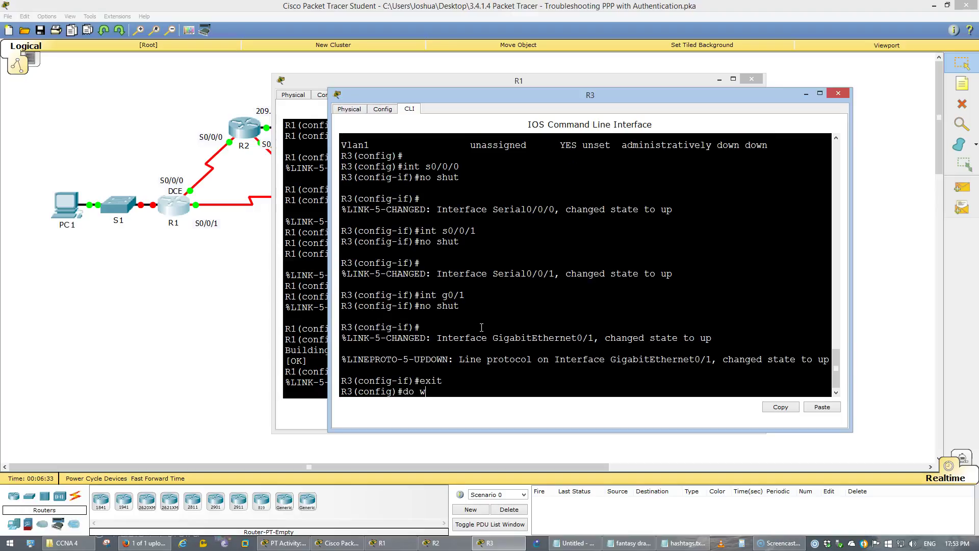
key(Return)
click(381, 279)
On R1, scroll back to the show ip int brief output and check the addressing table.
click(172, 204)
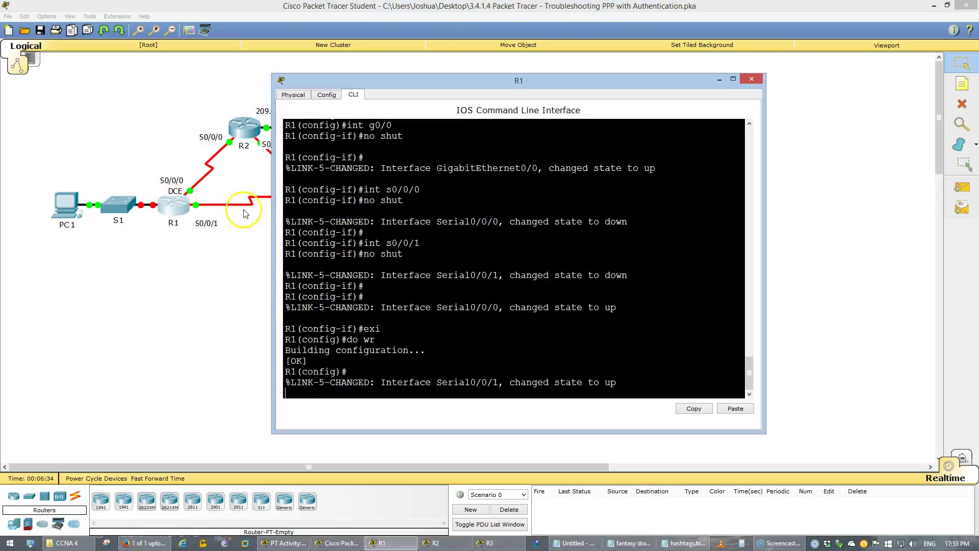
drag(437, 221, 442, 221)
scroll(442, 215, up, 3)
scroll(441, 215, up, 3)
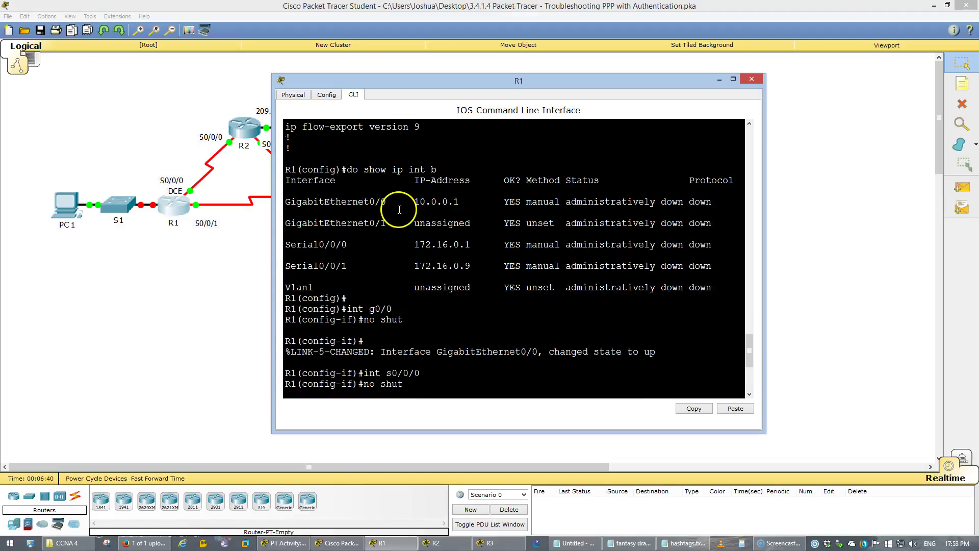
click(285, 542)
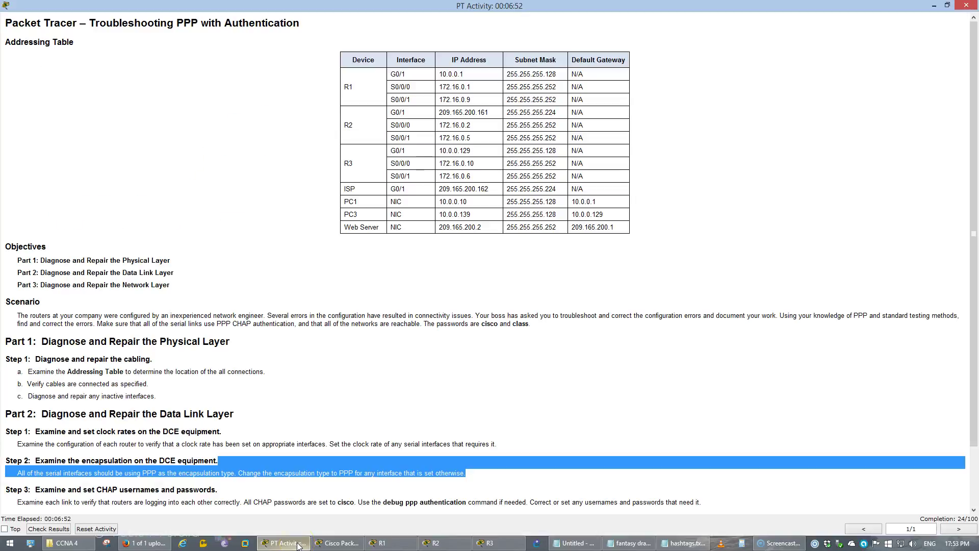
click(298, 543)
Compare R1's G0/0, G0/1 and 10.0.0.1 entries against the addressing table.
drag(392, 202, 261, 211)
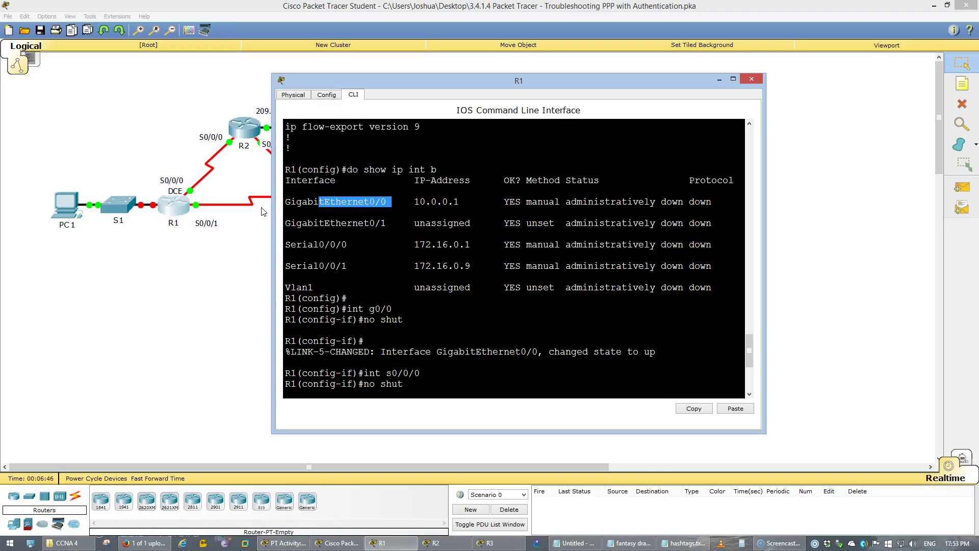
click(174, 205)
click(175, 205)
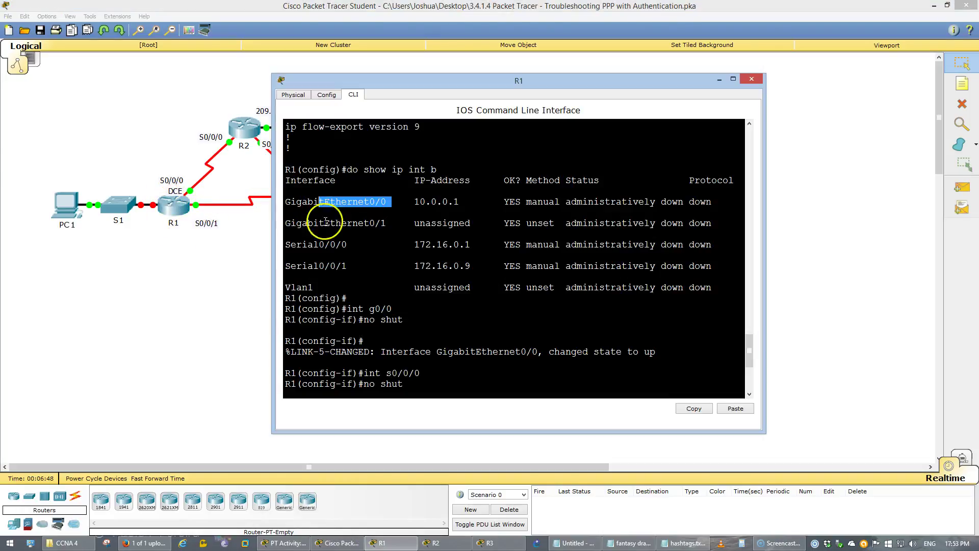
drag(387, 224, 376, 224)
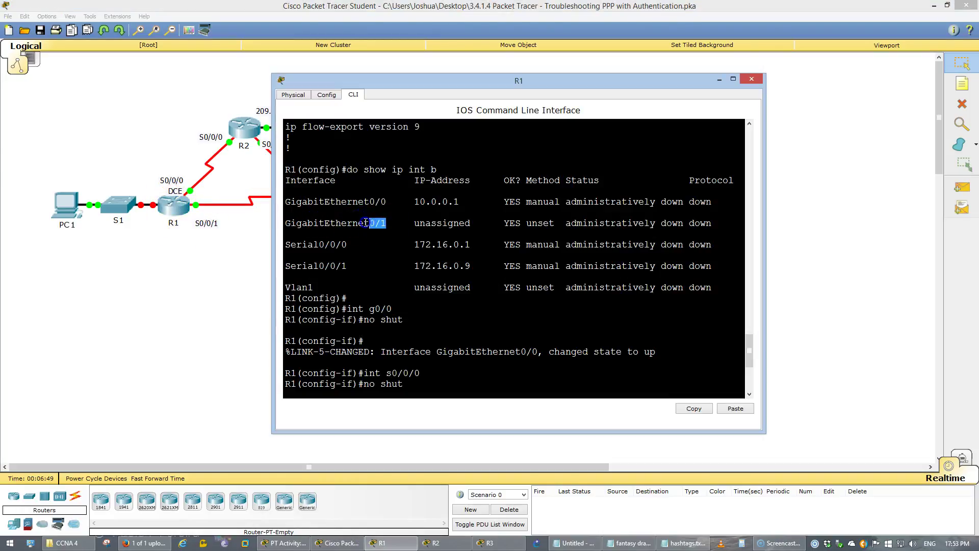
drag(474, 199, 348, 202)
click(388, 249)
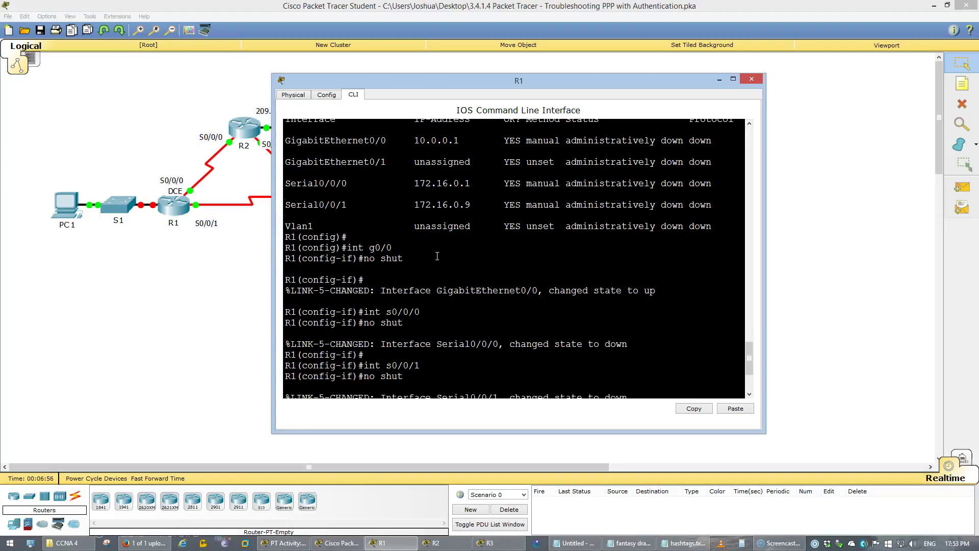
key(Return)
key(Return)
key(Return)
key(Return)
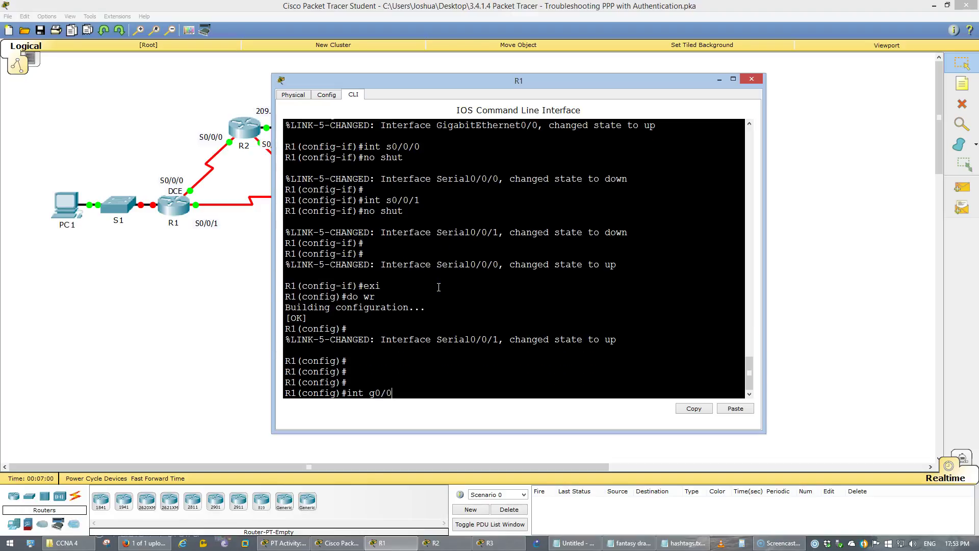
Shut down R1's GigabitEthernet0/0 and remove its IP address.
text(int g0/0)
key(Return)
text(shut)
key(Return)
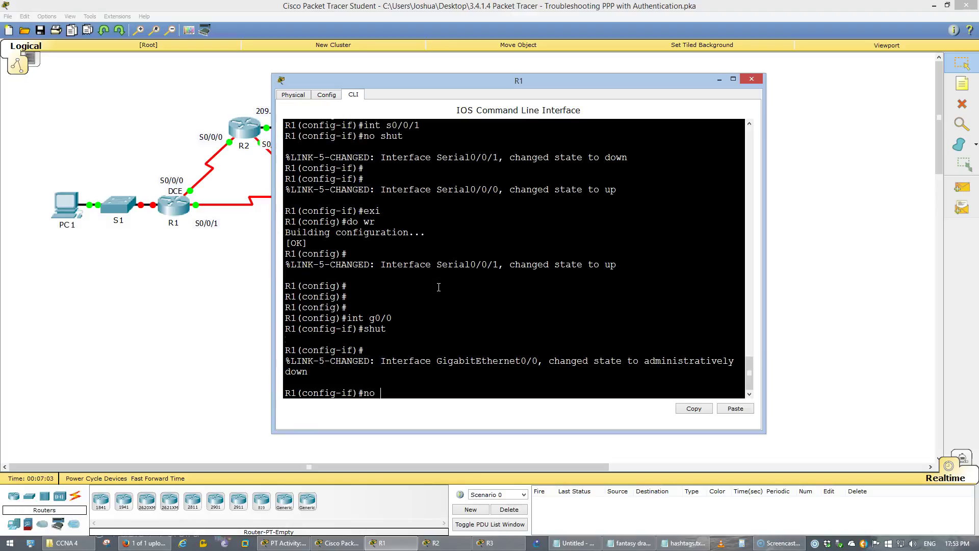
text(no ip add)
key(Return)
key(Return)
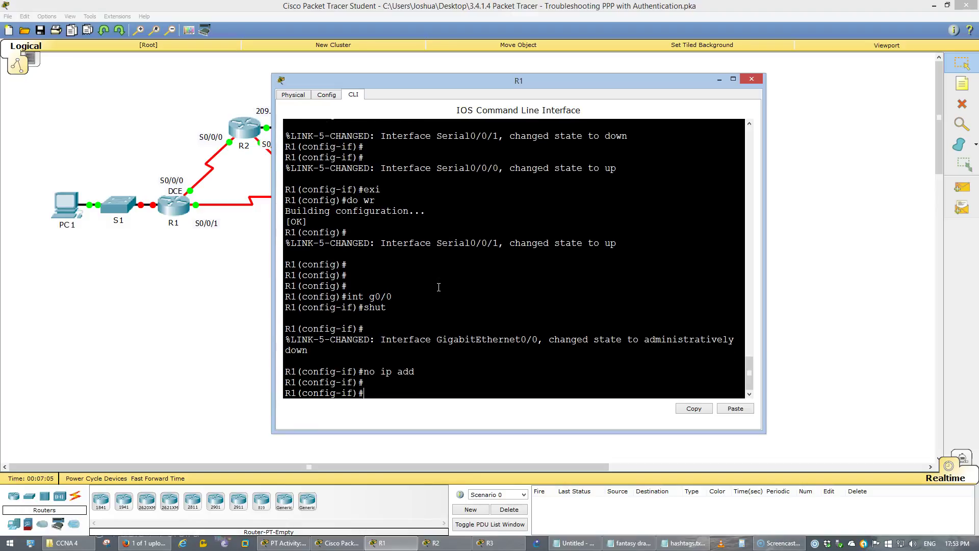
Enable R1's GigabitEthernet0/1 interface with no shutdown.
key(Up)
key(Up)
key(Up)
key(BackSpace)
text(1)
key(Return)
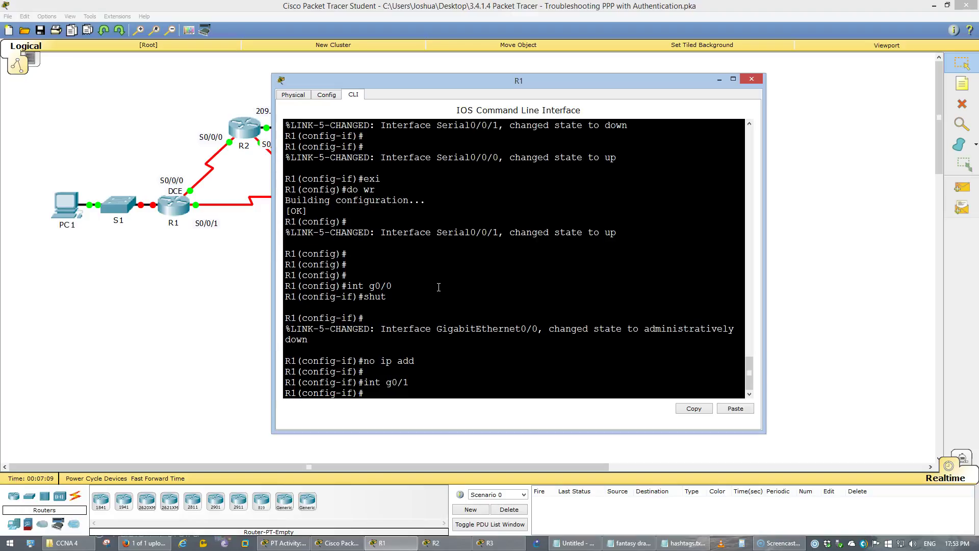
text(no shut)
key(Return)
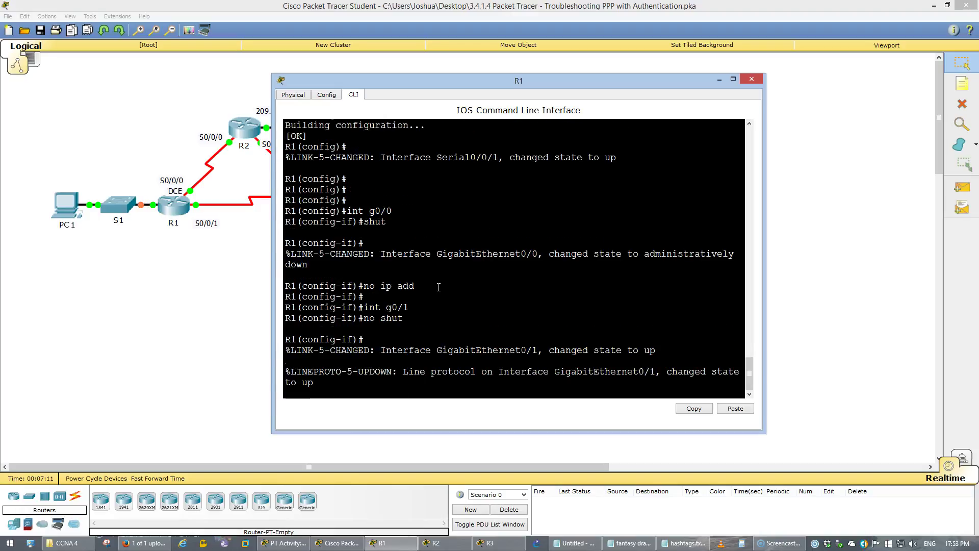
key(Return)
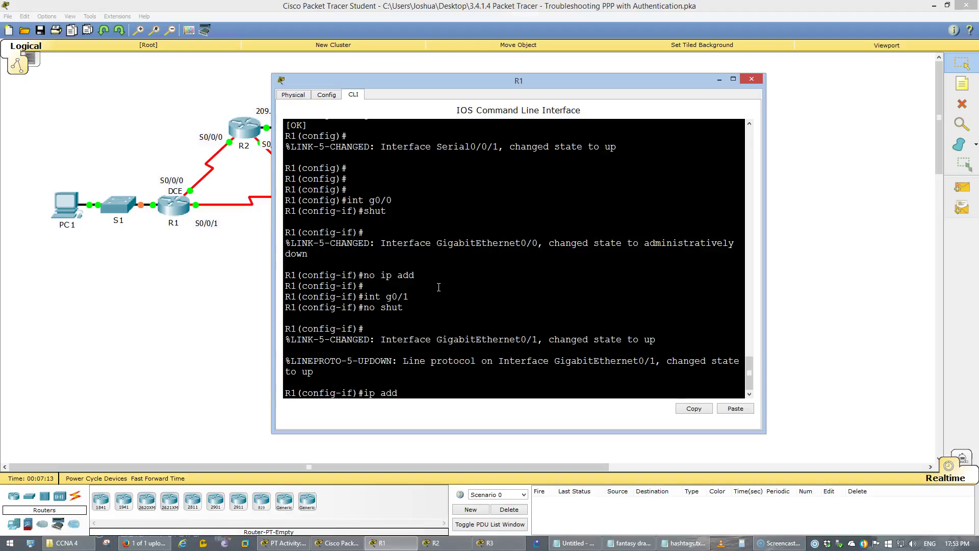
Assign R1's GigabitEthernet0/1 the address 10.0.0.1 255.255.255.128 from the addressing table.
text(ip add)
key(Tab)
key(alt+Tab)
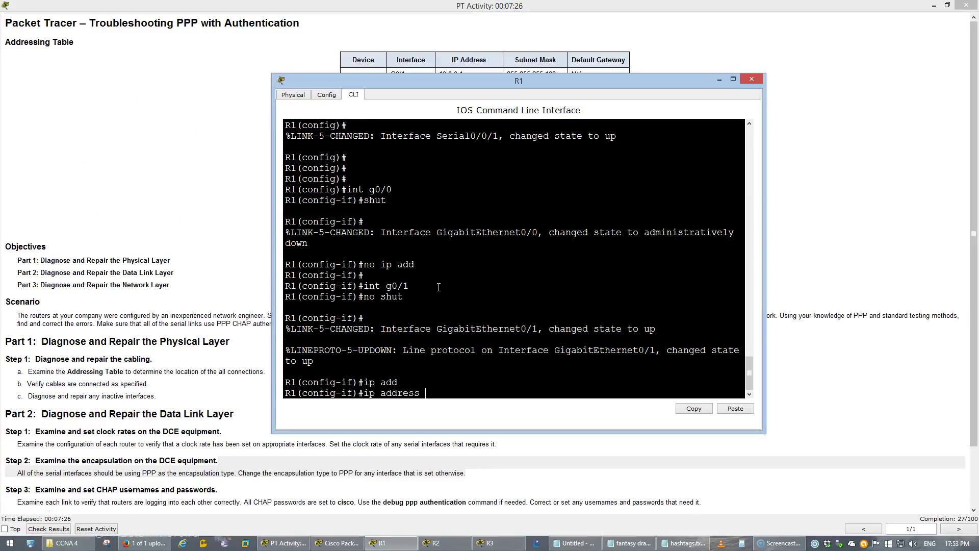
drag(453, 81, 450, 106)
click(455, 71)
double_click(451, 74)
key(alt+Tab)
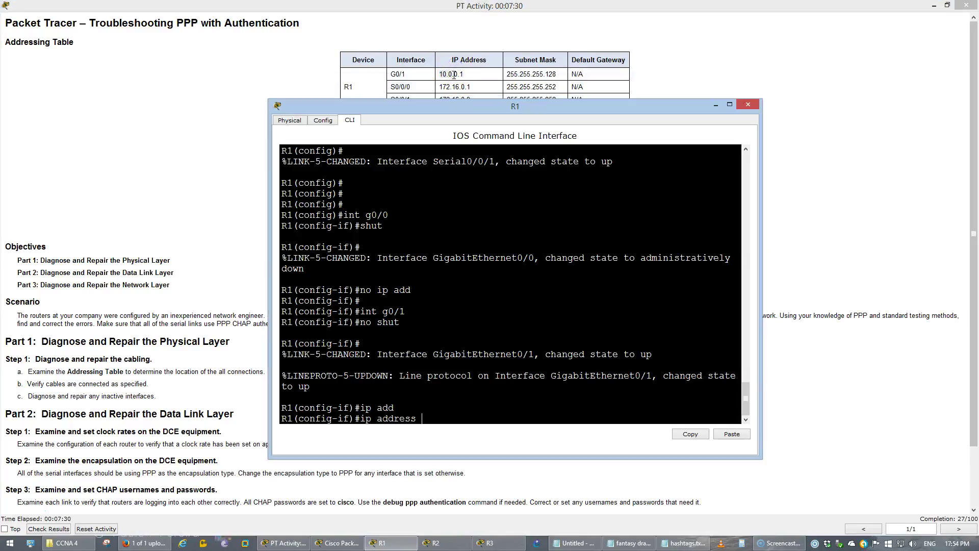
click(325, 161)
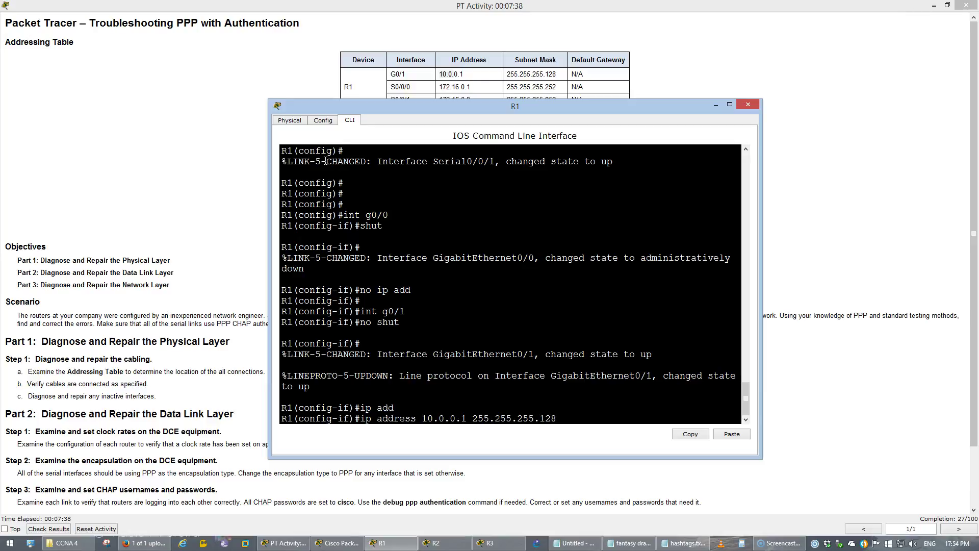
key(Return)
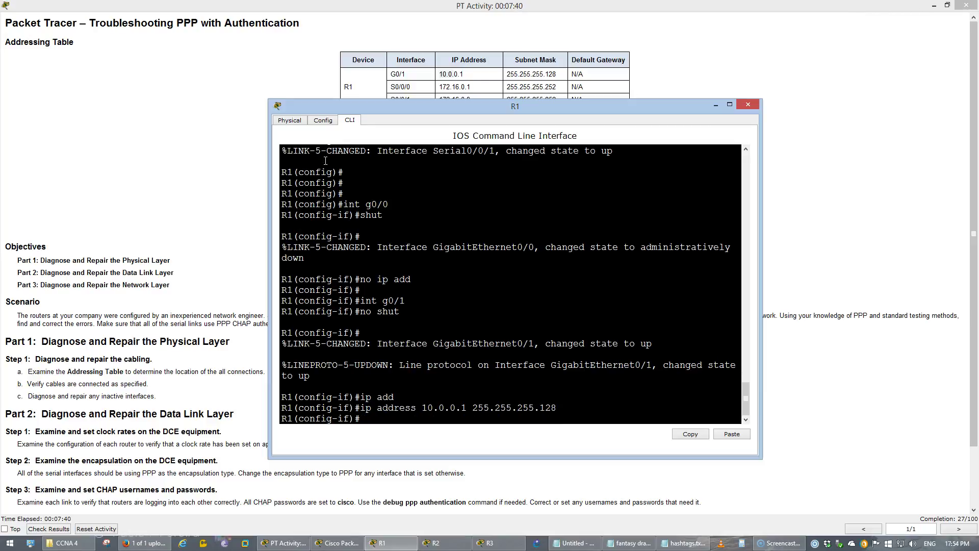
Save R1's running configuration with do wr and exit interface mode.
text(do wr)
key(Return)
text(e)
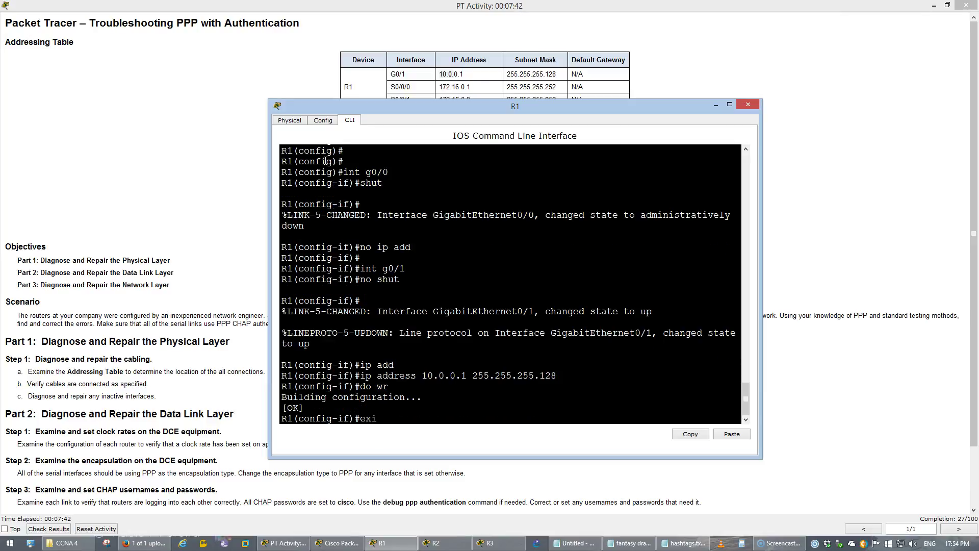
text(xi)
key(Return)
Read the Part 2 Diagnose and Repair the Data Link Layer clock-rate step in the instructions.
click(236, 327)
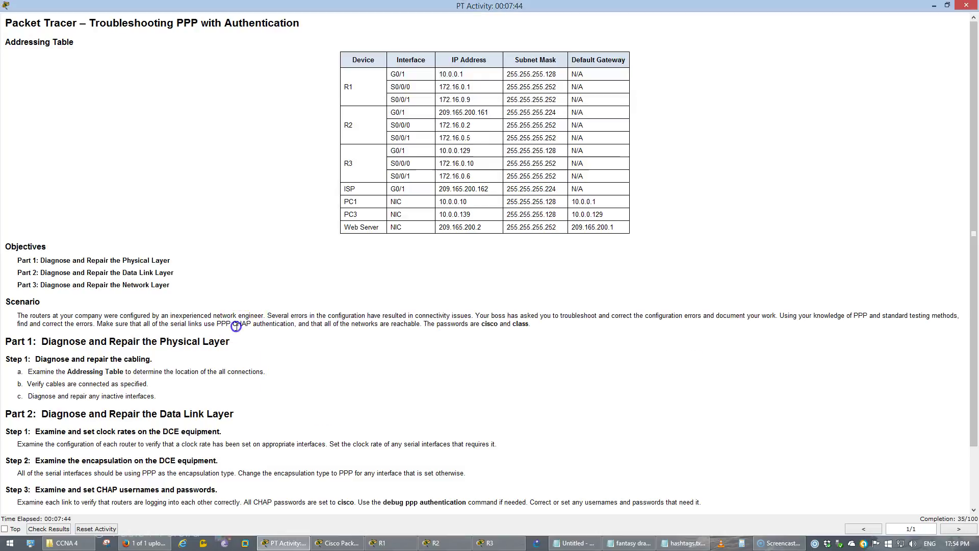
scroll(237, 326, down, 2)
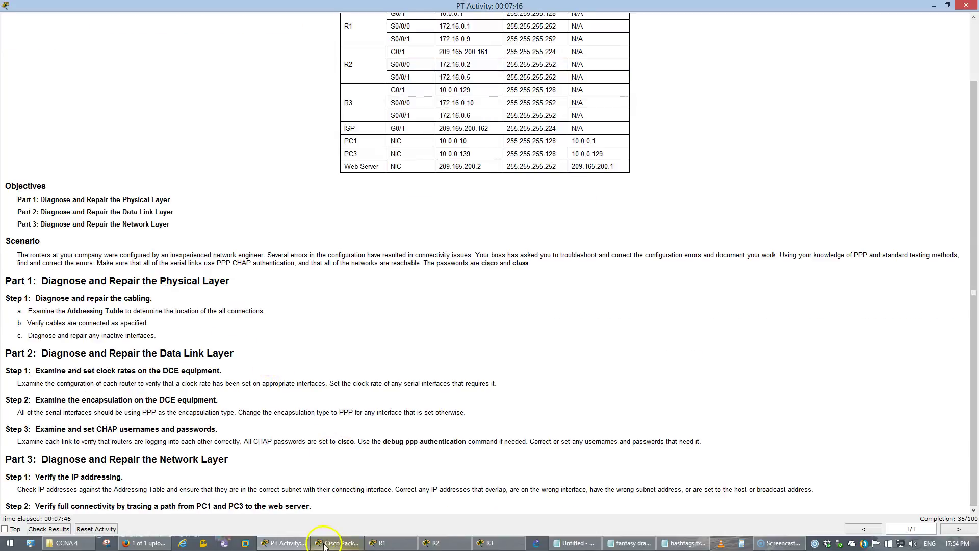
click(326, 543)
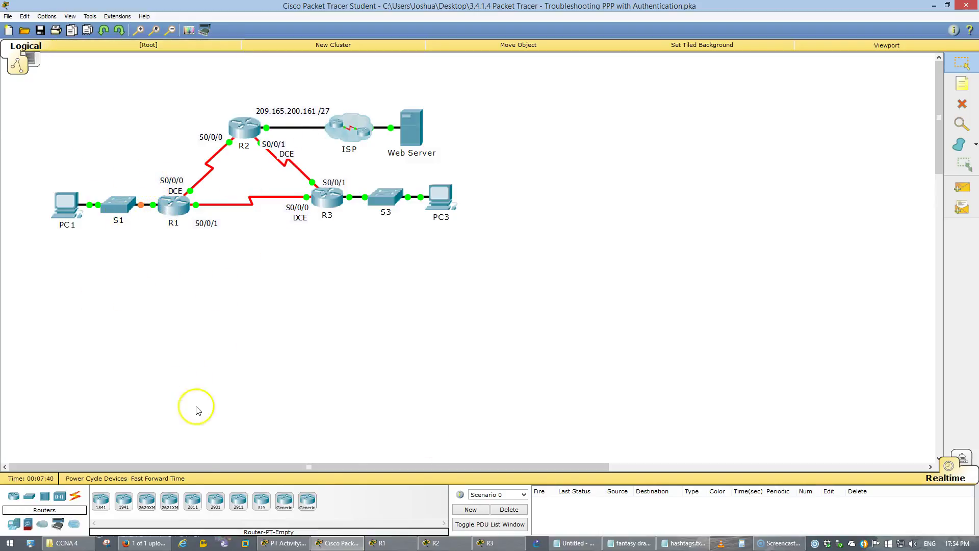
click(283, 543)
click(284, 543)
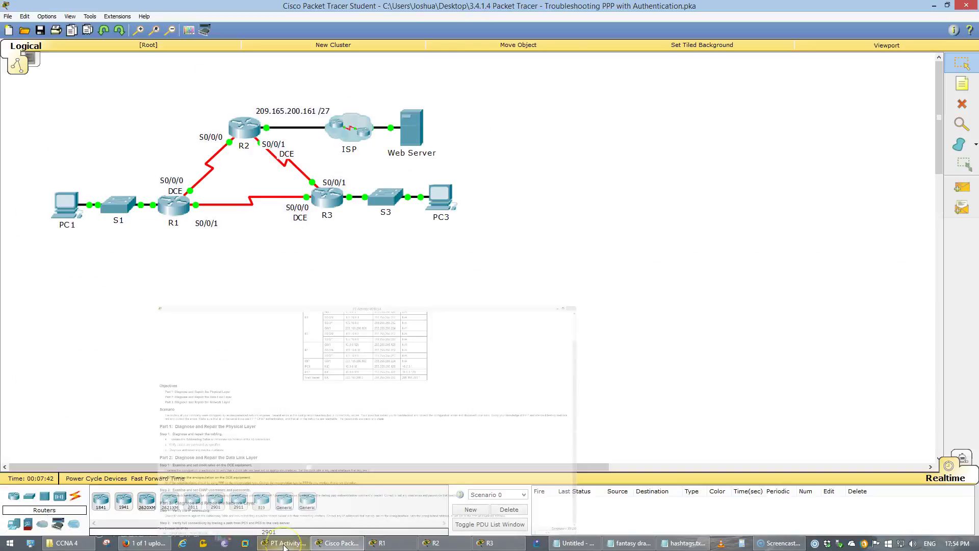
click(286, 542)
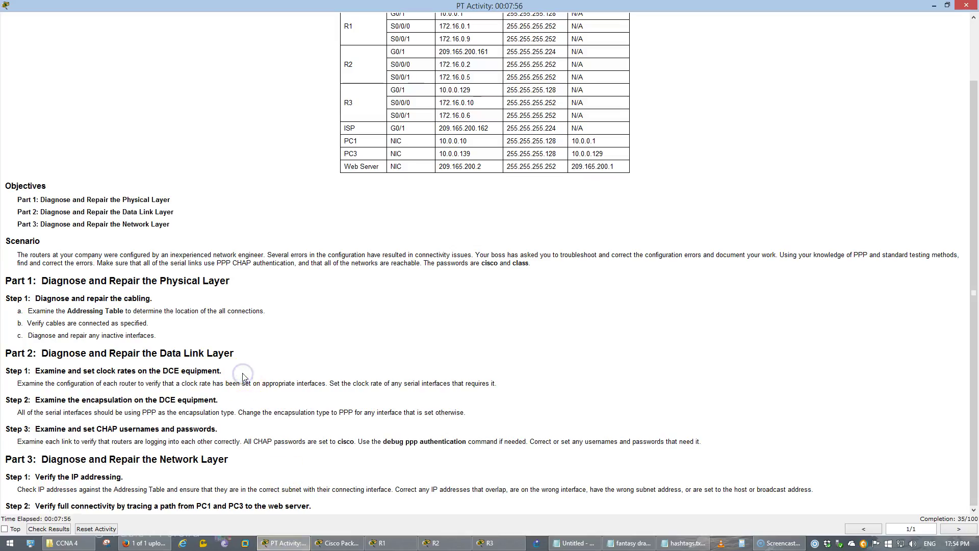
drag(40, 353, 228, 353)
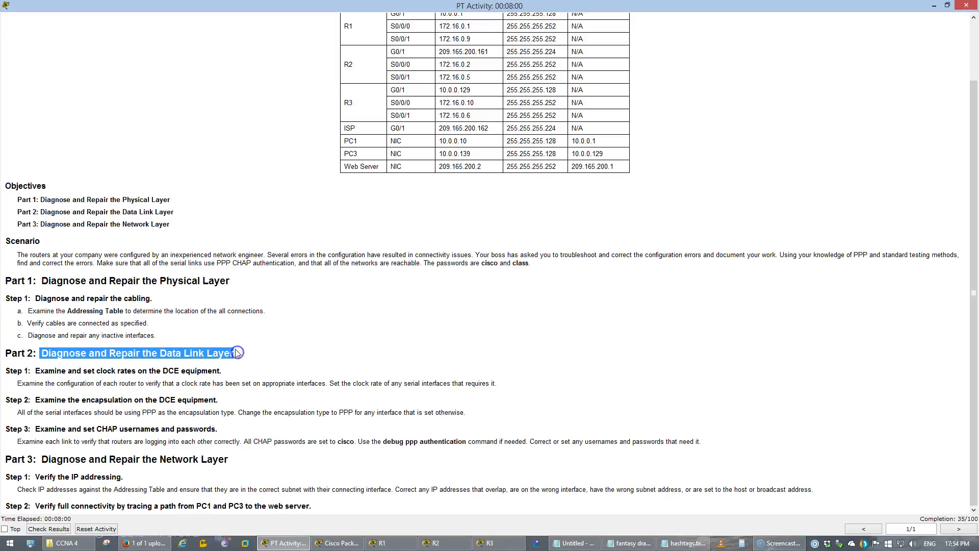
drag(77, 371, 227, 374)
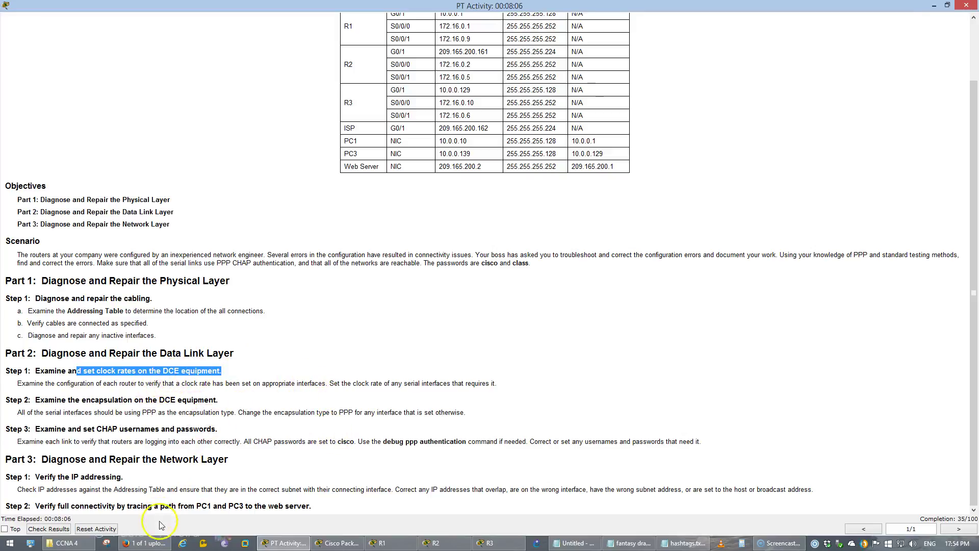
click(334, 543)
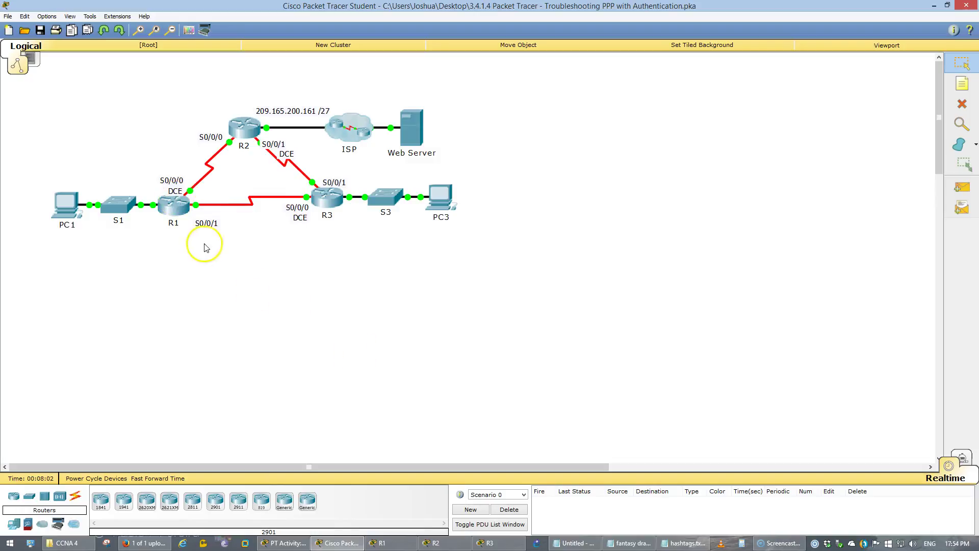
On R1, run do show controllers for serial 0/0/0 and note DCE clock rate 64000.
click(177, 200)
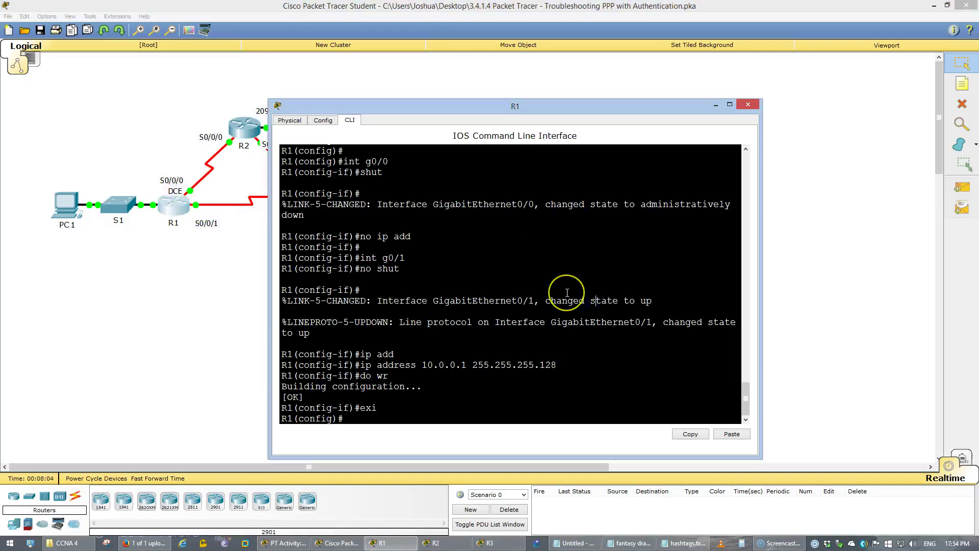
key(Return)
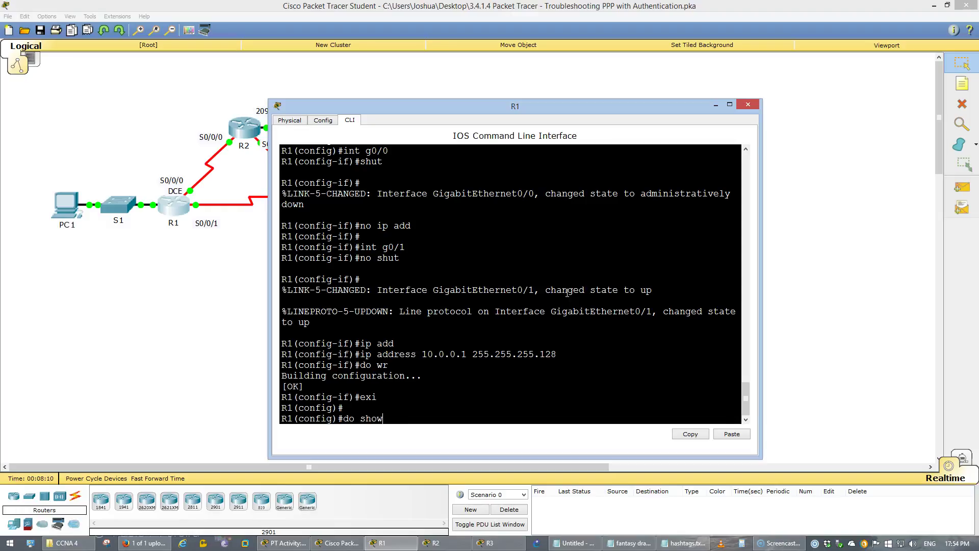
text(do show cont)
key(Tab)
text(rol)
key(Tab)
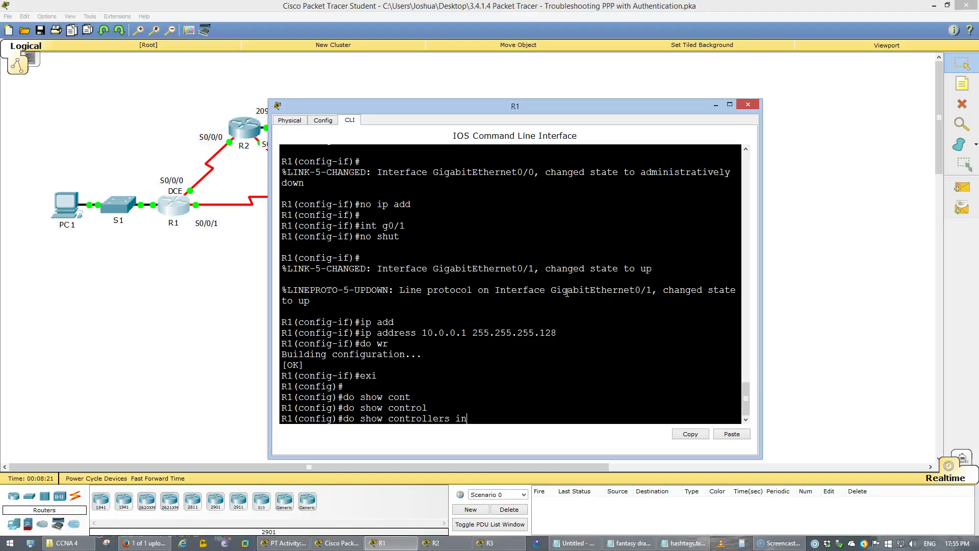
text(0/0/)
key(Return)
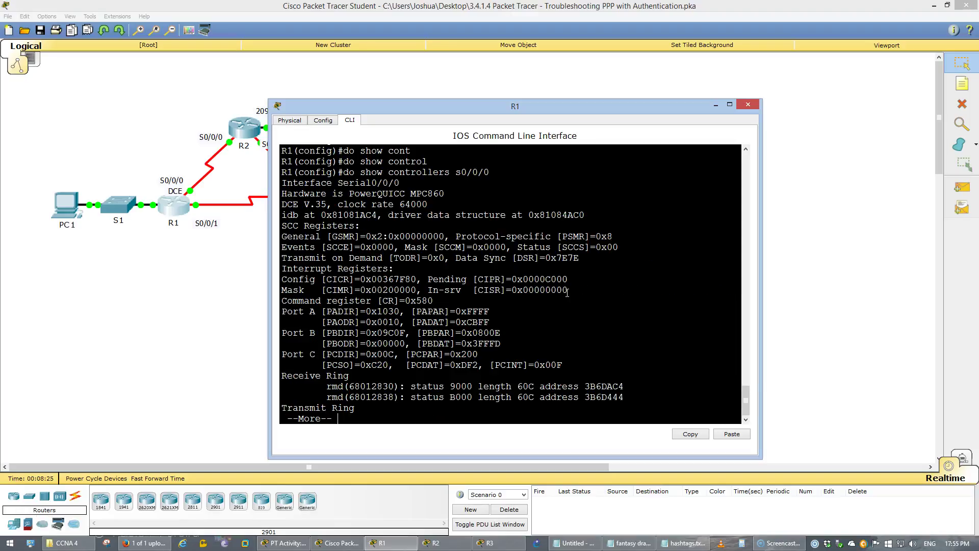
drag(283, 204, 429, 205)
click(508, 307)
key(q)
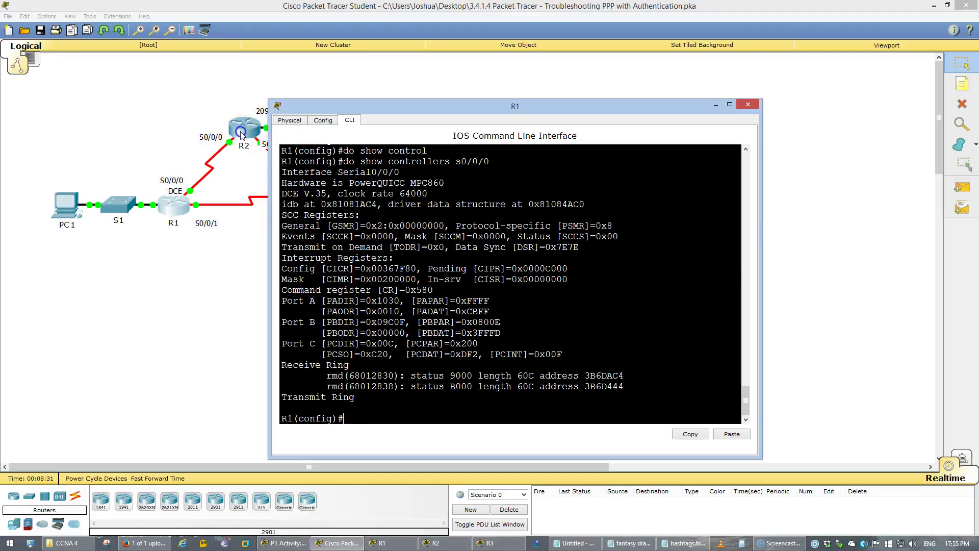
On R2, show controllers for serial 0/0/1, confirming DCE clock rate 2000000.
click(241, 134)
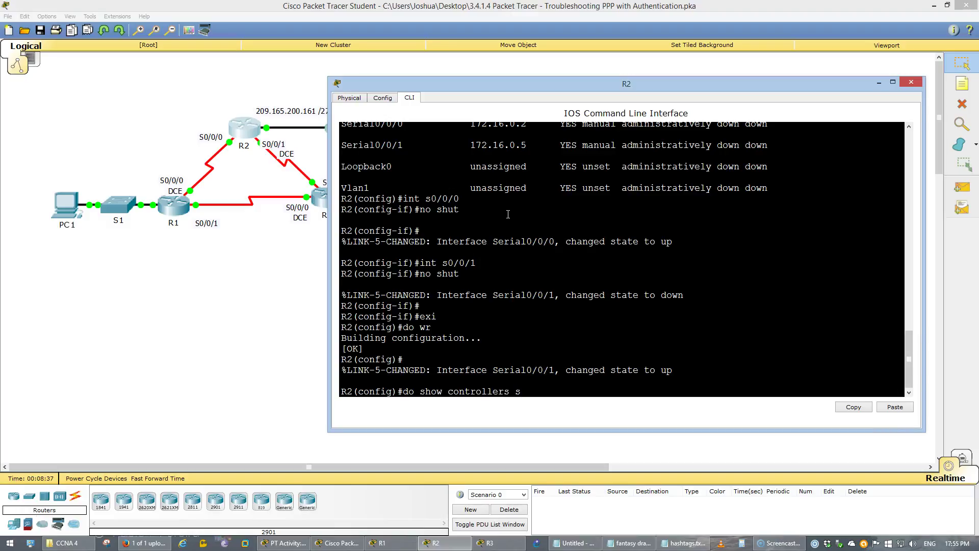
text(1)
key(Return)
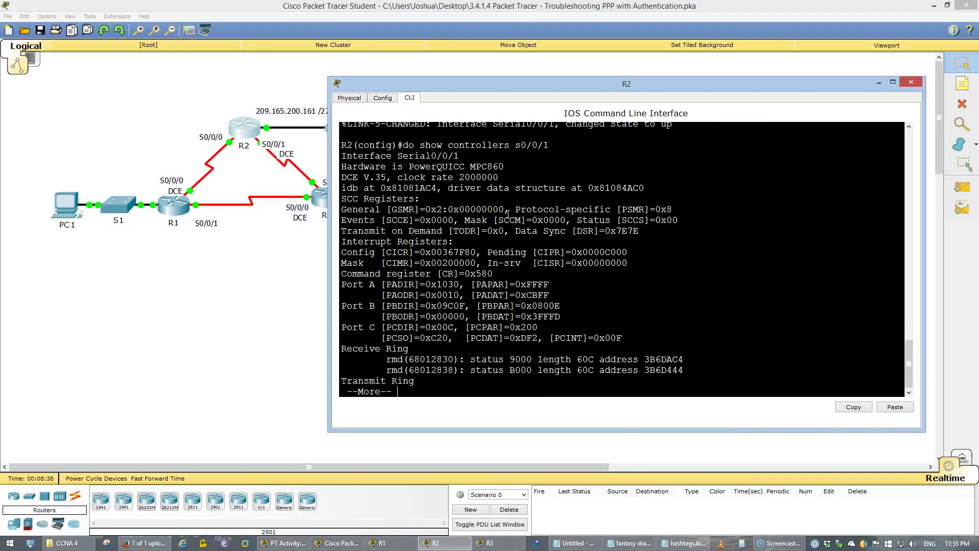
drag(499, 177, 342, 170)
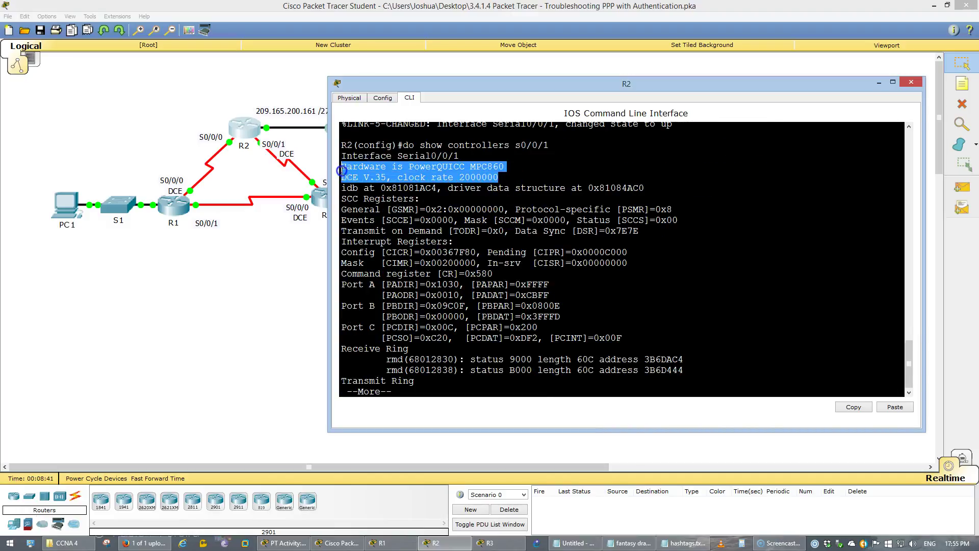
click(280, 284)
On R3, run do show controllers s0/0/0 to check its DCE clock rate of 64000.
click(320, 199)
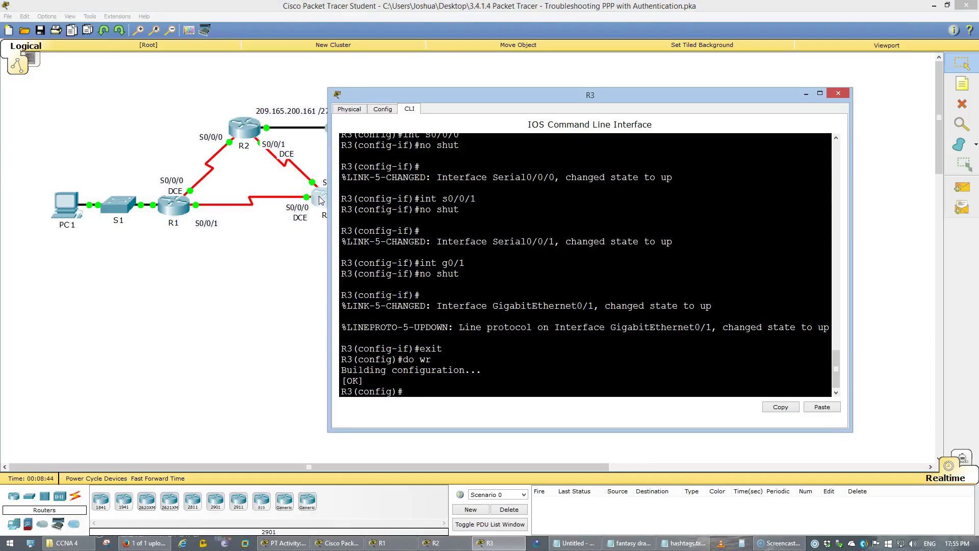
text(do show controllers s0/0/0)
key(Return)
drag(488, 177, 406, 180)
click(239, 287)
click(277, 541)
click(295, 406)
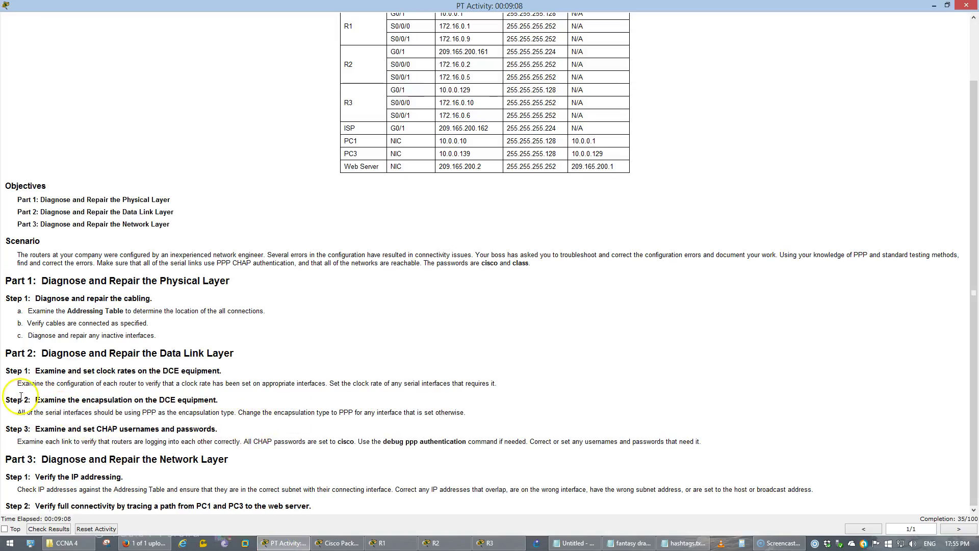
Read the Step 2 requirement to change the serial interfaces' encapsulation to PPP.
drag(12, 398, 220, 397)
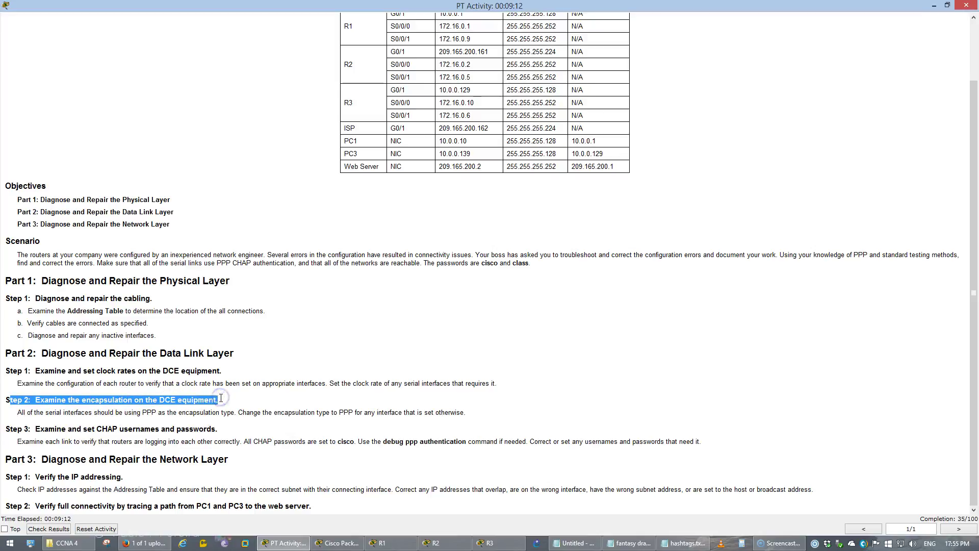
click(158, 428)
drag(44, 412, 186, 409)
drag(213, 410, 314, 412)
Return to the topology and reopen R1's command line.
click(345, 544)
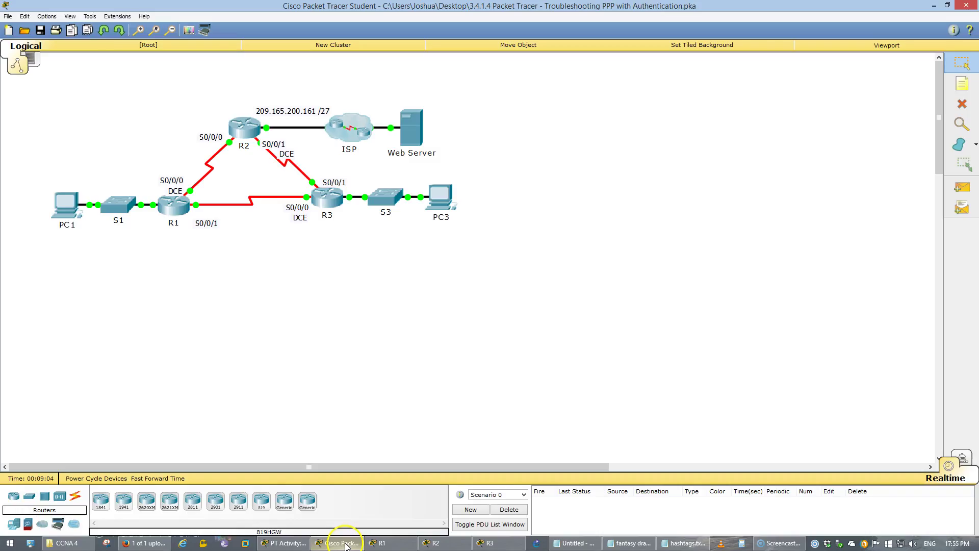
click(180, 209)
click(363, 274)
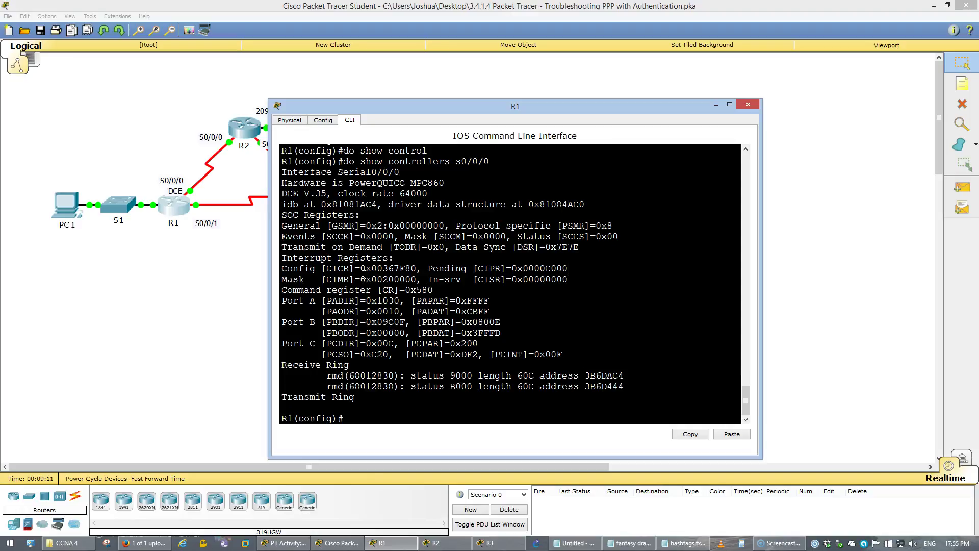
Check R1's Serial0/0/0 and Serial0/0/1 status, finding HDLC encapsulation on Serial0/0/0.
key(Return)
key(Return)
text(sho)
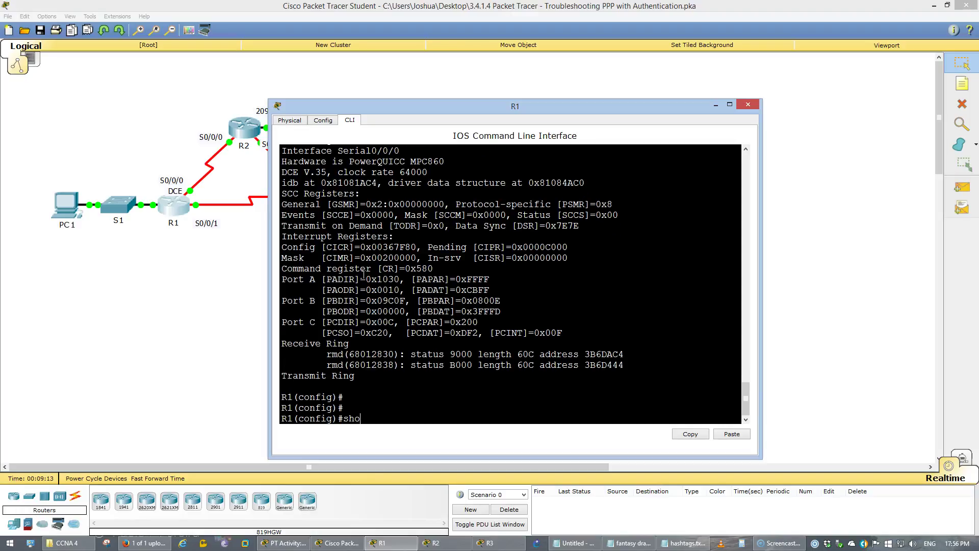
text(w int s0/0/0)
key(Return)
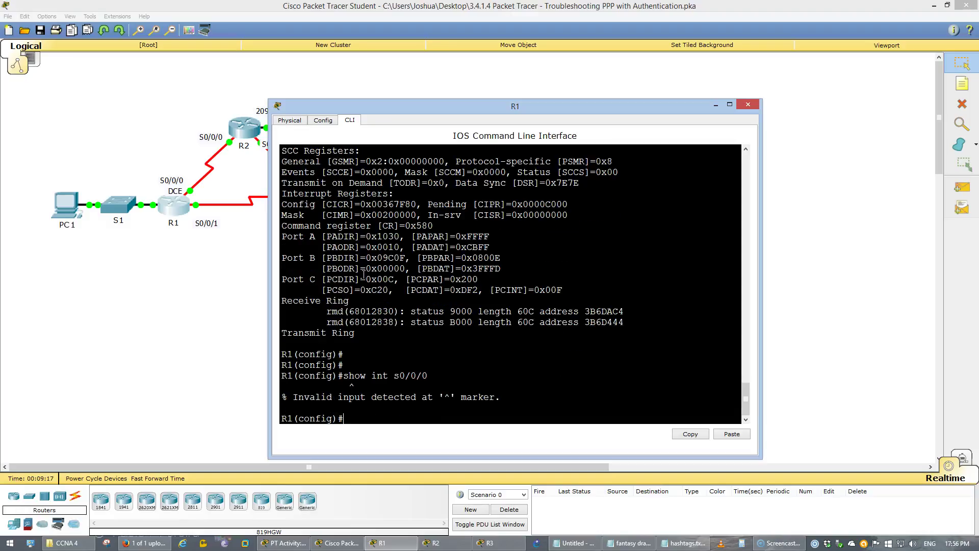
key(Up)
key(Home)
text(do)
key(Return)
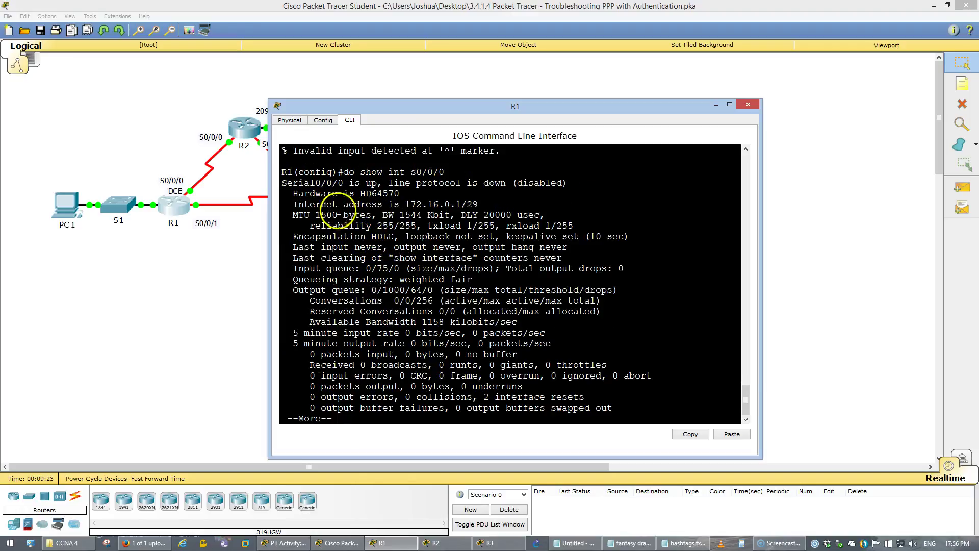
drag(366, 236, 392, 233)
click(410, 353)
key(ctrl+c)
key(Up)
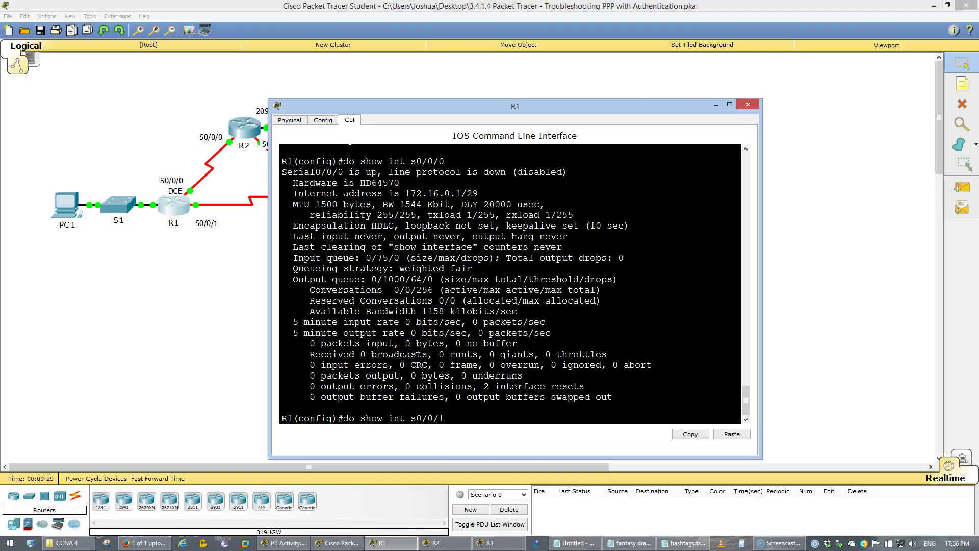
key(Return)
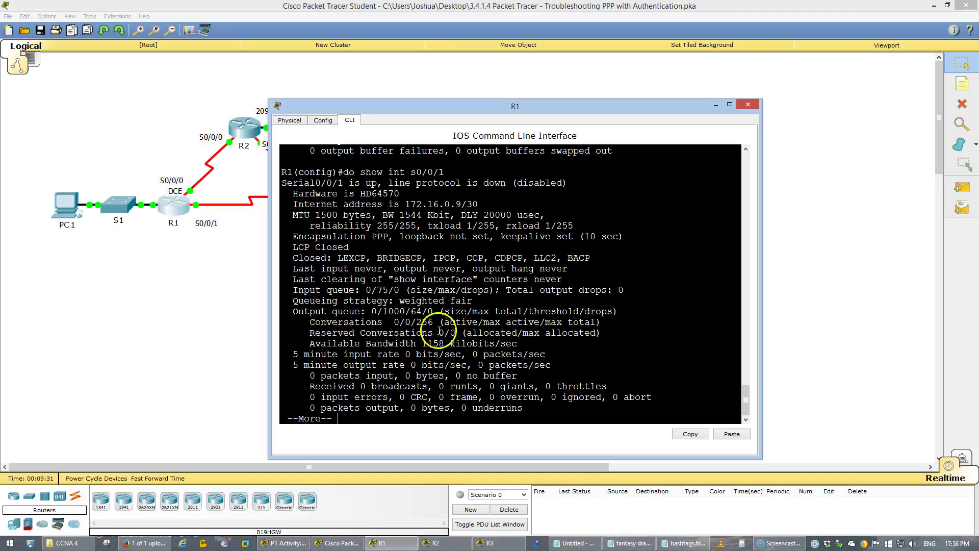
click(485, 340)
key(ctrl+c)
Switch R1's Serial0/0/0 from HDLC to PPP encapsulation.
key(Up)
key(Up)
key(Down)
key(BackSpace)
key(BackSpace)
key(BackSpace)
key(BackSpace)
key(BackSpace)
key(BackSpace)
key(BackSpace)
key(BackSpace)
key(BackSpace)
key(BackSpace)
key(BackSpace)
key(BackSpace)
key(BackSpace)
key(BackSpace)
key(BackSpace)
key(BackSpace)
key(BackSpace)
key(BackSpace)
text(do wr)
key(Up)
key(Up)
key(Up)
key(Up)
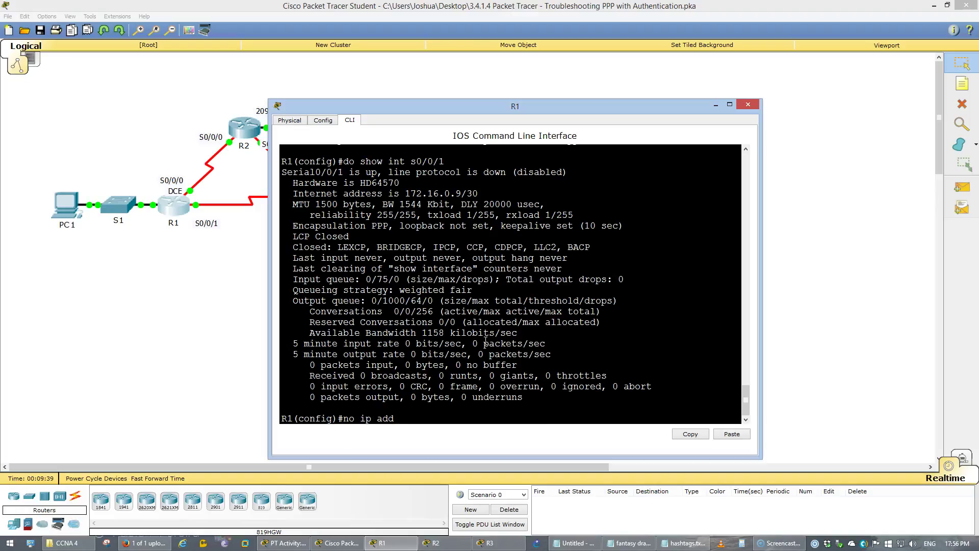
key(BackSpace)
key(BackSpace)
key(BackSpace)
key(BackSpace)
key(BackSpace)
key(BackSpace)
key(BackSpace)
key(BackSpace)
text(int s0/0/0)
key(Return)
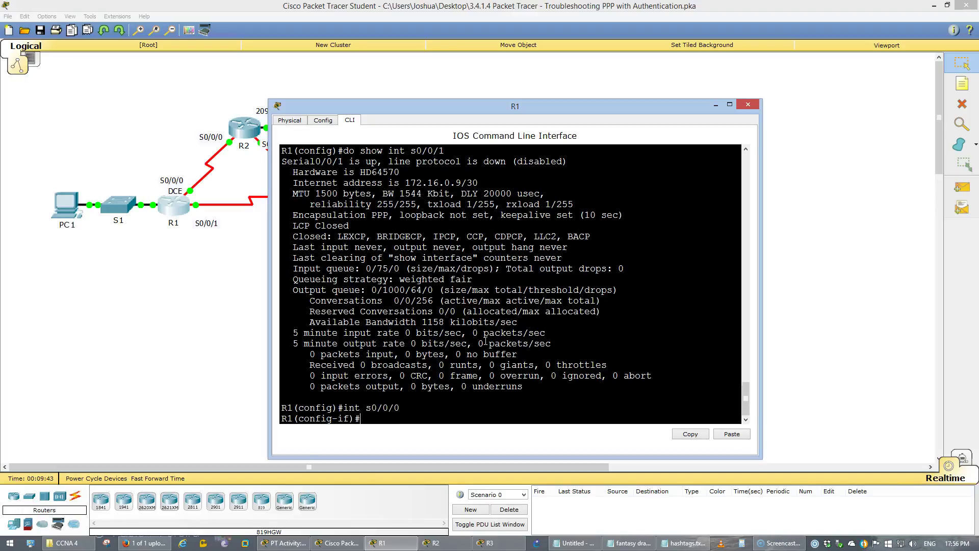
text(en)
key(Tab)
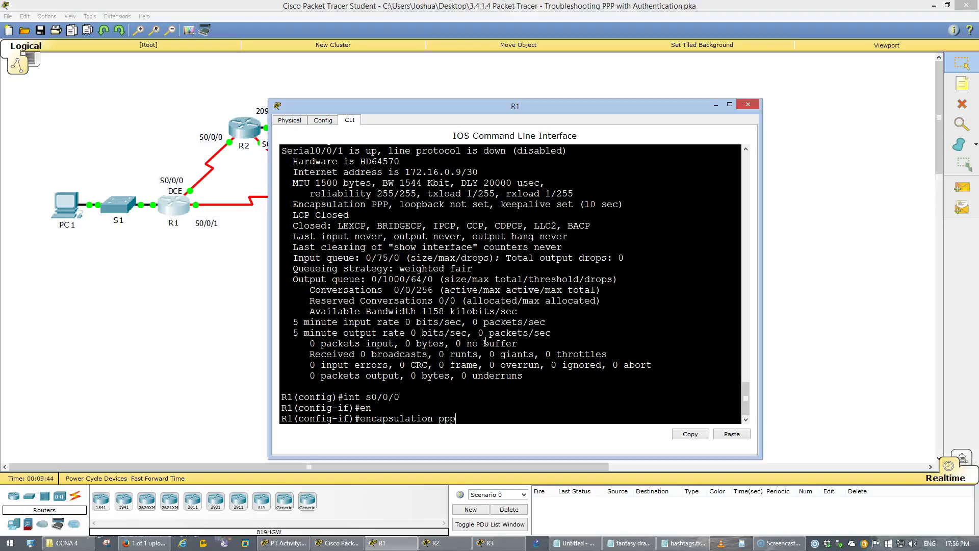
text(ppp)
key(Return)
Leave interface mode and save R1's configuration with do wr.
text(exi)
key(Return)
text(do wr)
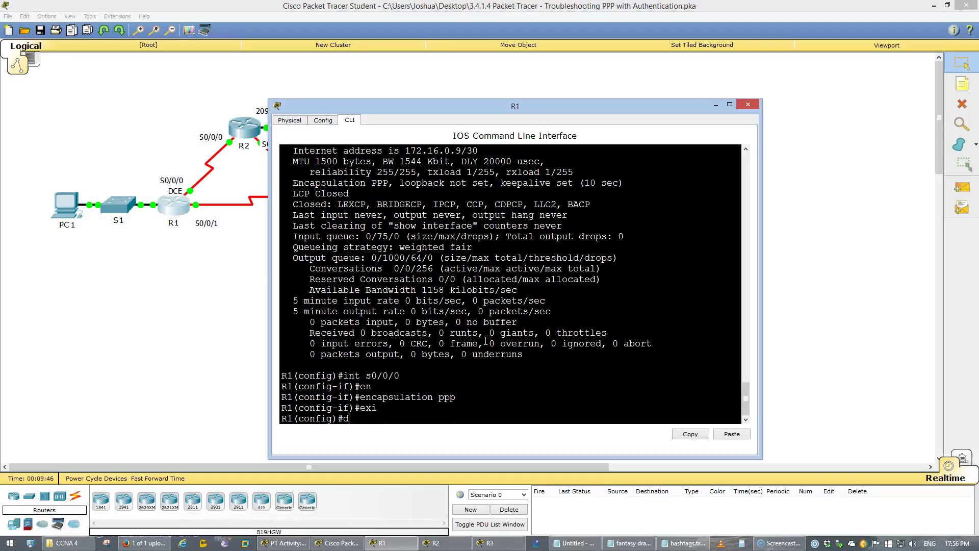
key(Return)
Verify that R1's Serial0/0/0 now reports PPP encapsulation.
key(Up)
key(Up)
key(Up)
key(Up)
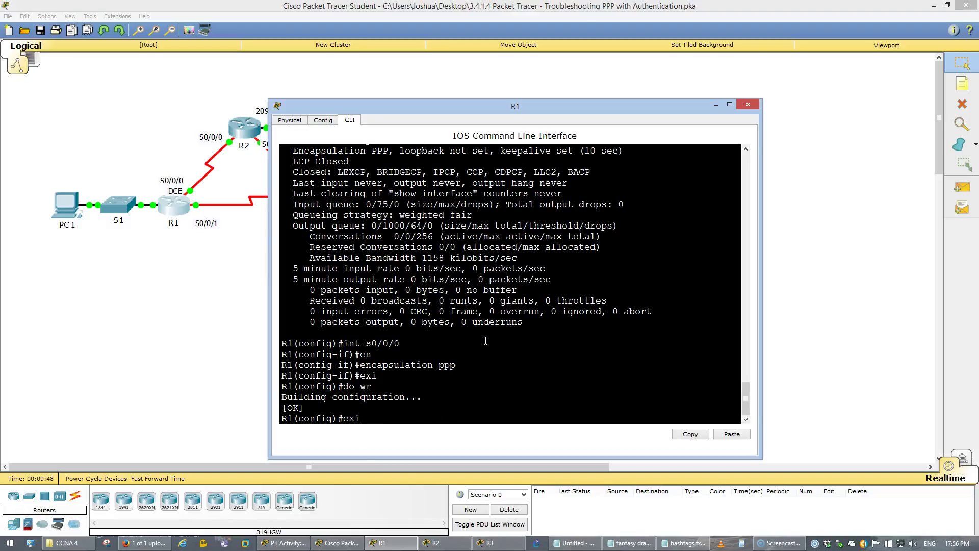
key(Up)
key(Return)
double_click(380, 236)
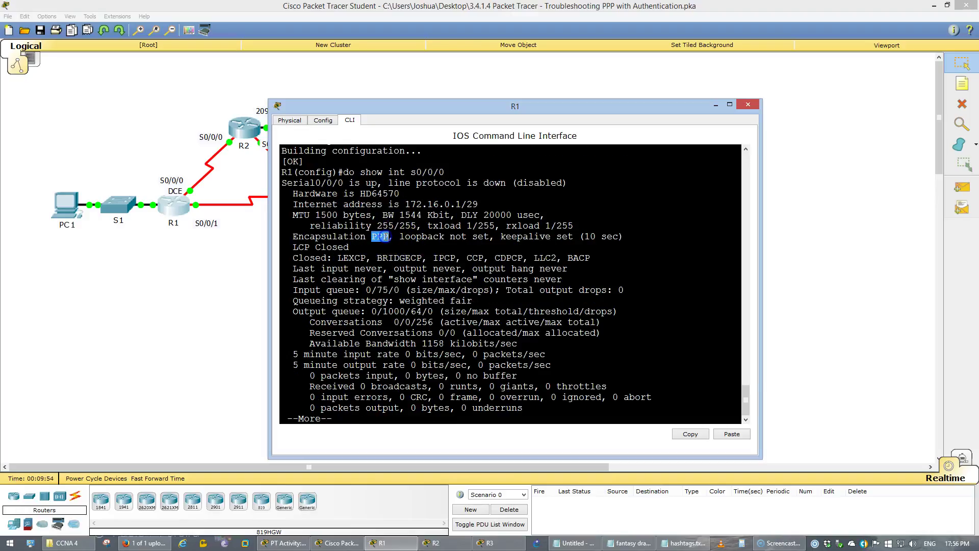
key(Return)
Review R1's running configuration showing PPP on both serial interfaces, then switch to R2.
text(do show ru)
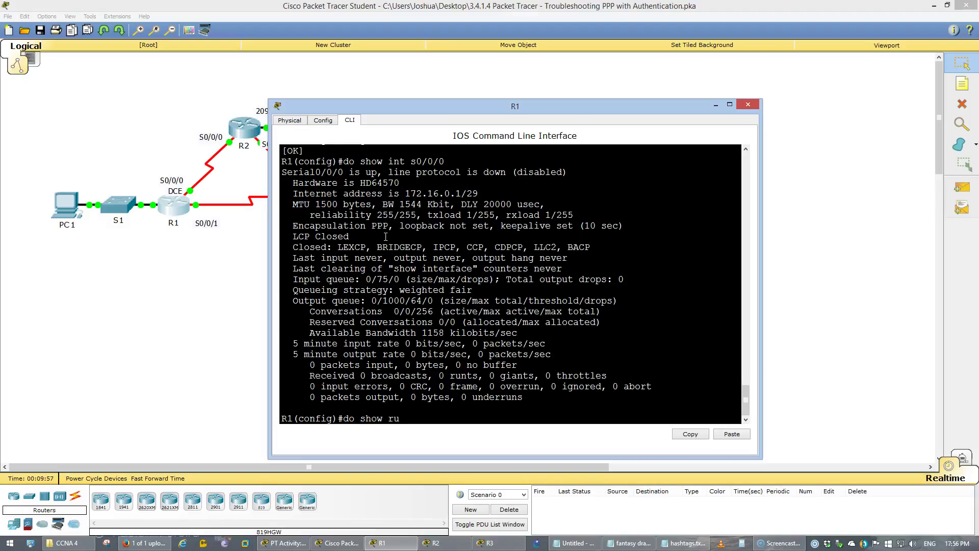
key(Return)
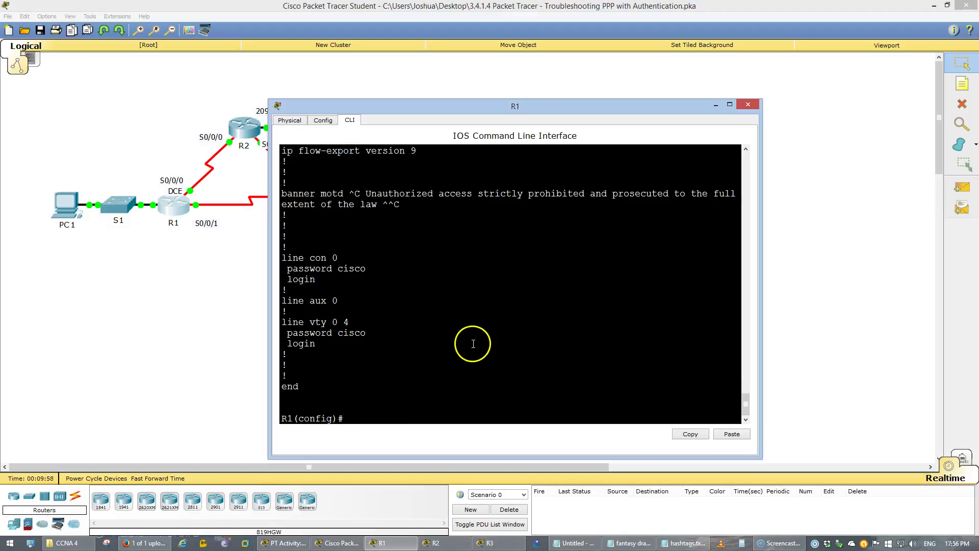
scroll(474, 343, up, 9)
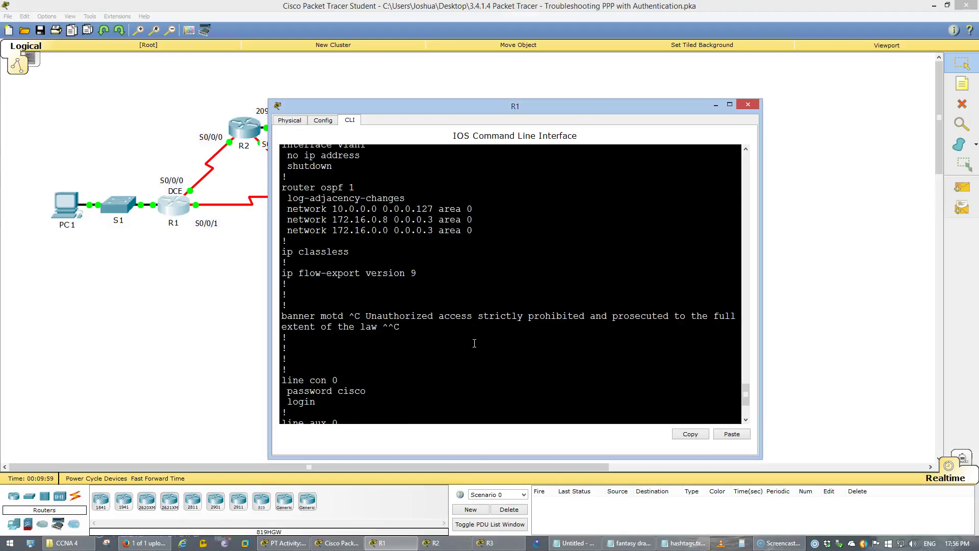
scroll(475, 343, up, 1)
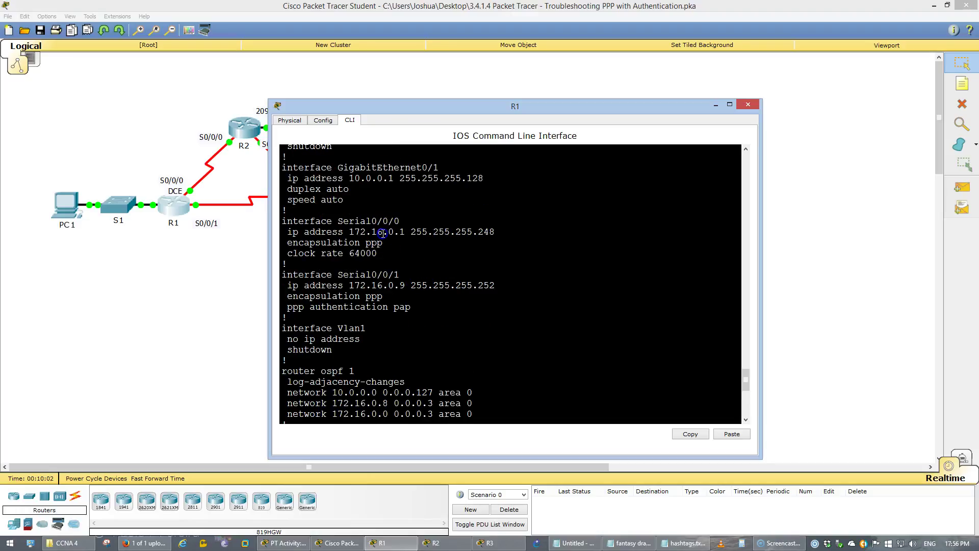
drag(383, 242, 327, 242)
drag(394, 296, 327, 296)
click(210, 293)
click(250, 126)
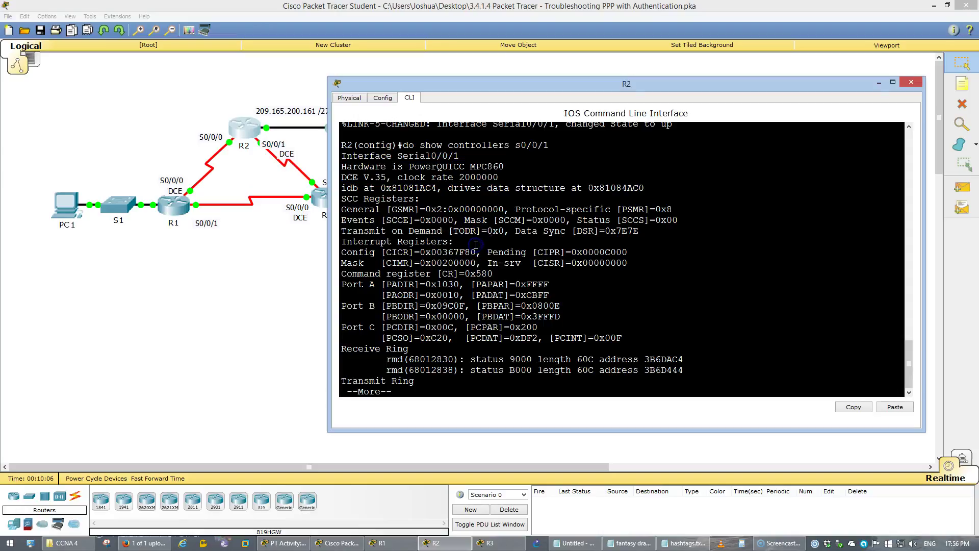
Check R2's serial interfaces: Serial0/0/0 uses PPP, Serial0/0/1 still uses HDLC.
text(do show int s0/0/0)
key(Return)
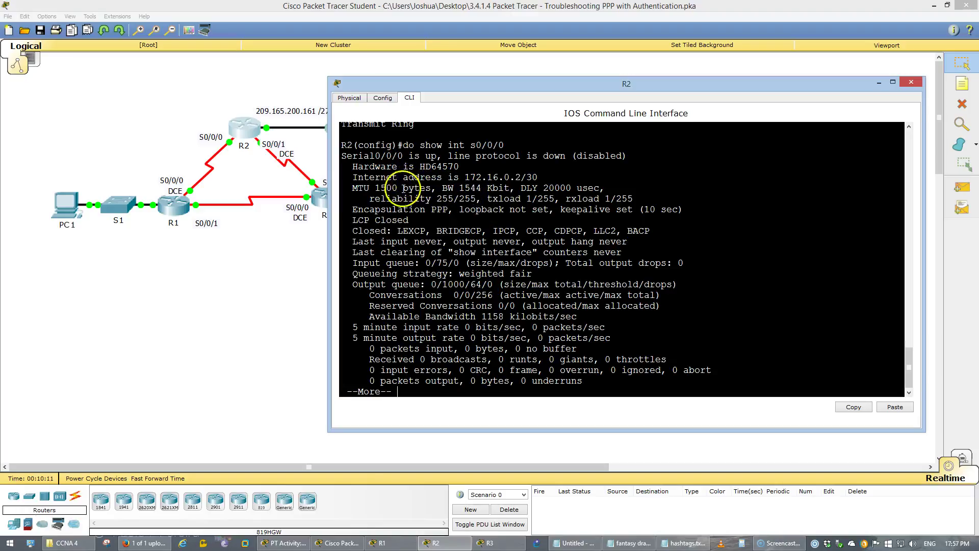
drag(419, 210, 459, 212)
click(475, 253)
key(q)
key(Up)
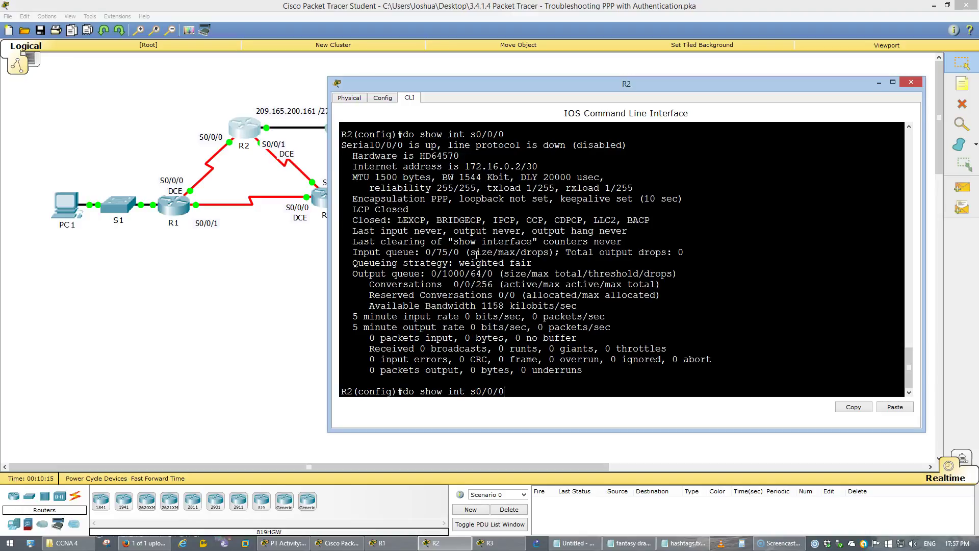
key(Return)
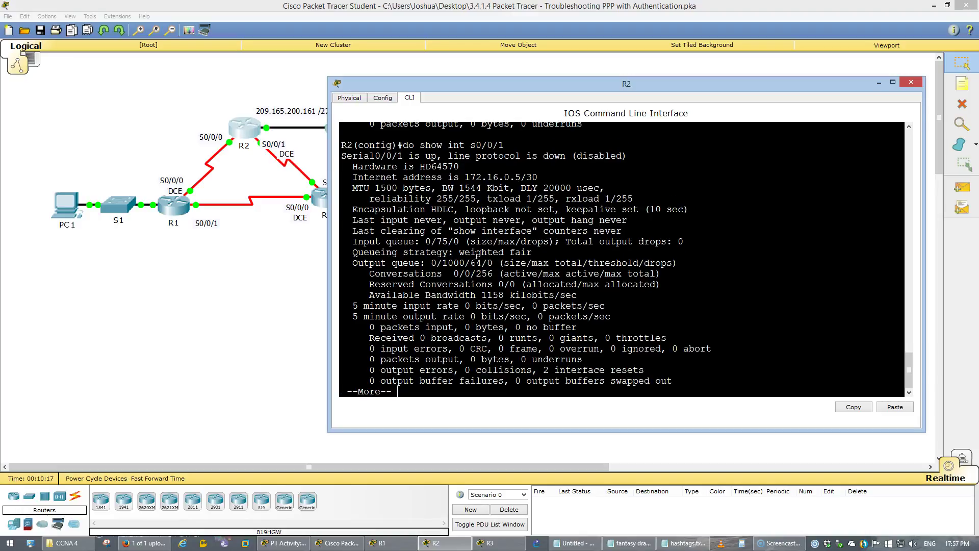
click(446, 207)
key(space)
Set encapsulation ppp on R2's Serial0/0/1.
text(int s0/0/0)
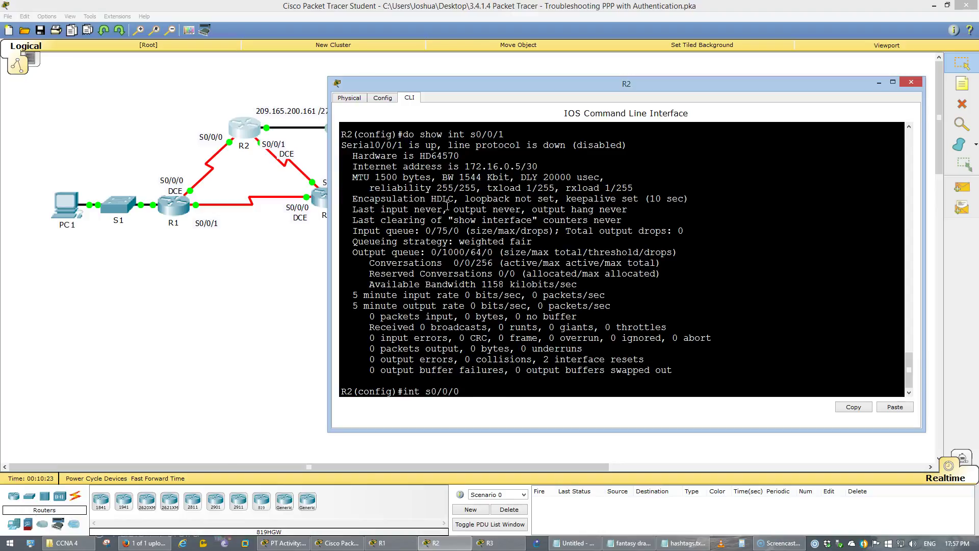
key(BackSpace)
text(1)
key(Return)
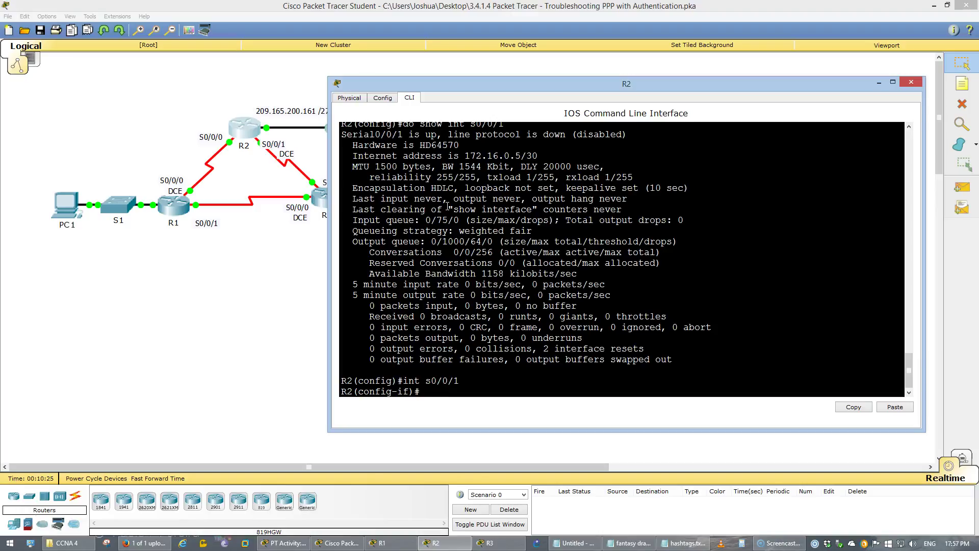
text(en)
key(Tab)
text(ppp)
key(Return)
text(e)
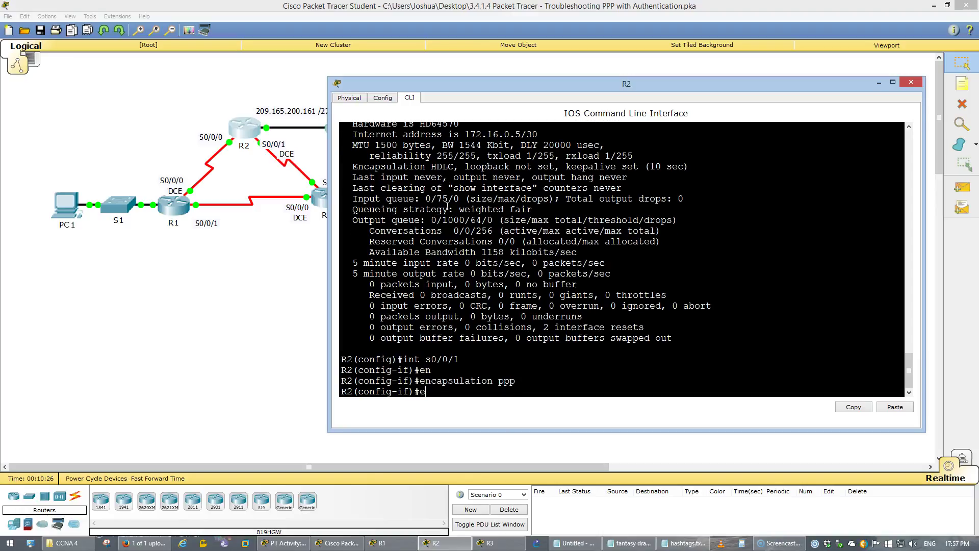
text(xi)
key(Return)
Confirm Serial0/0/1 reports PPP and save R2's configuration with do wr.
key(Up)
key(Up)
key(Up)
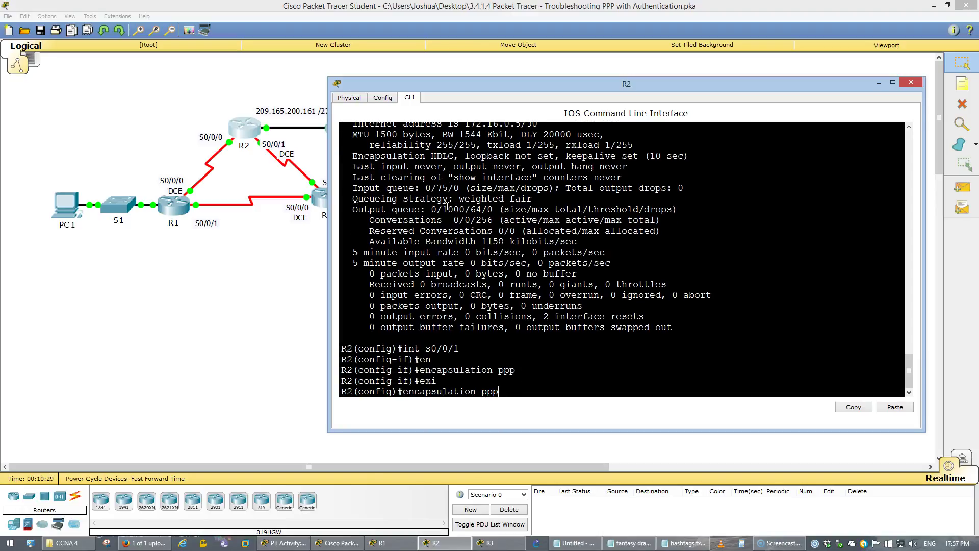
key(Up)
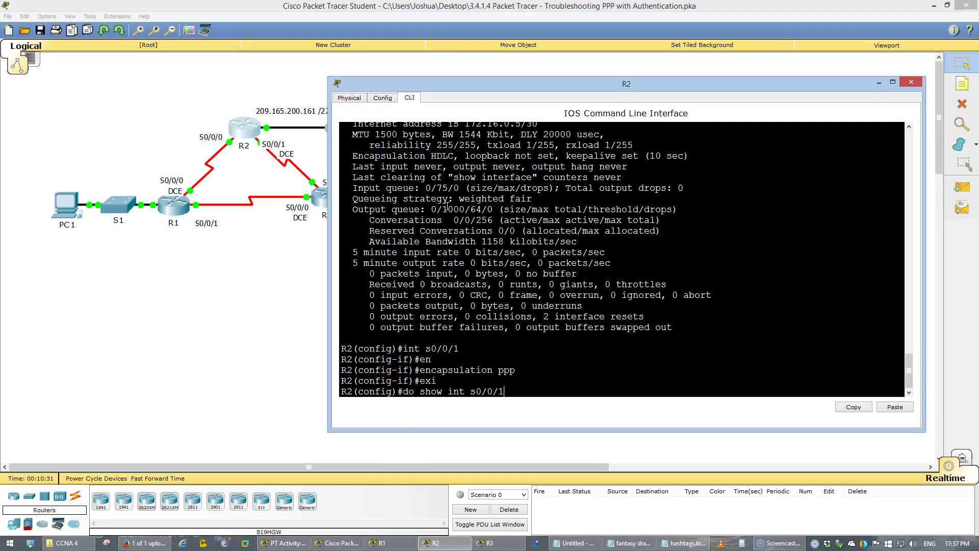
key(Return)
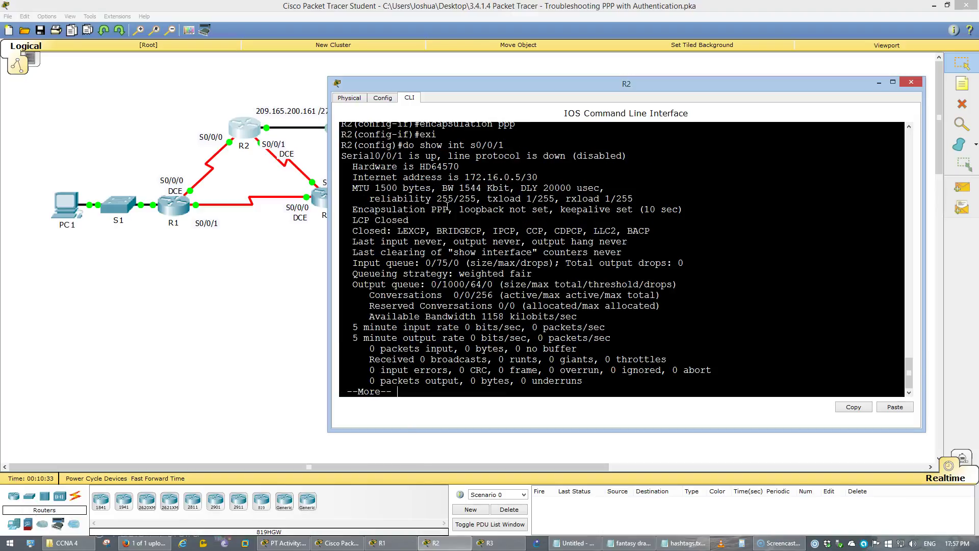
key(Return)
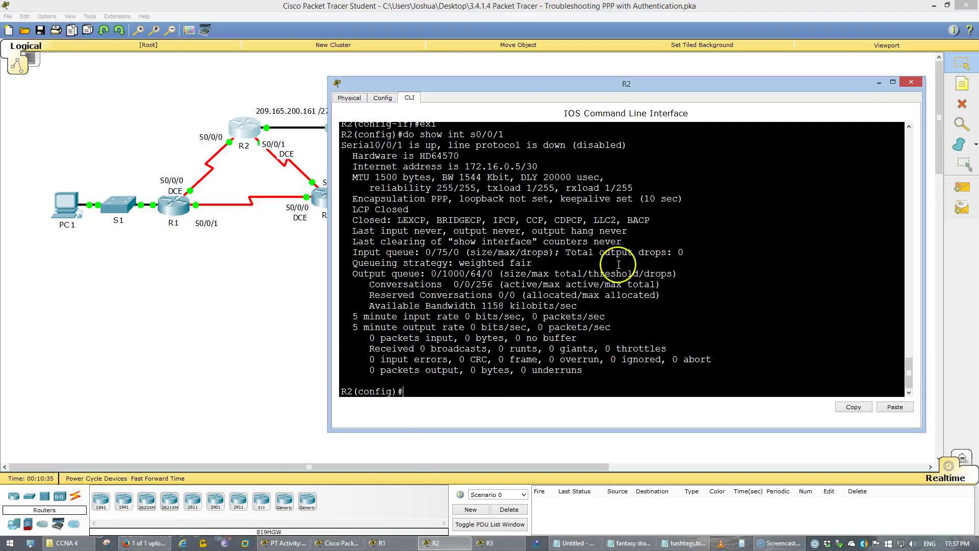
text(do wr)
key(Return)
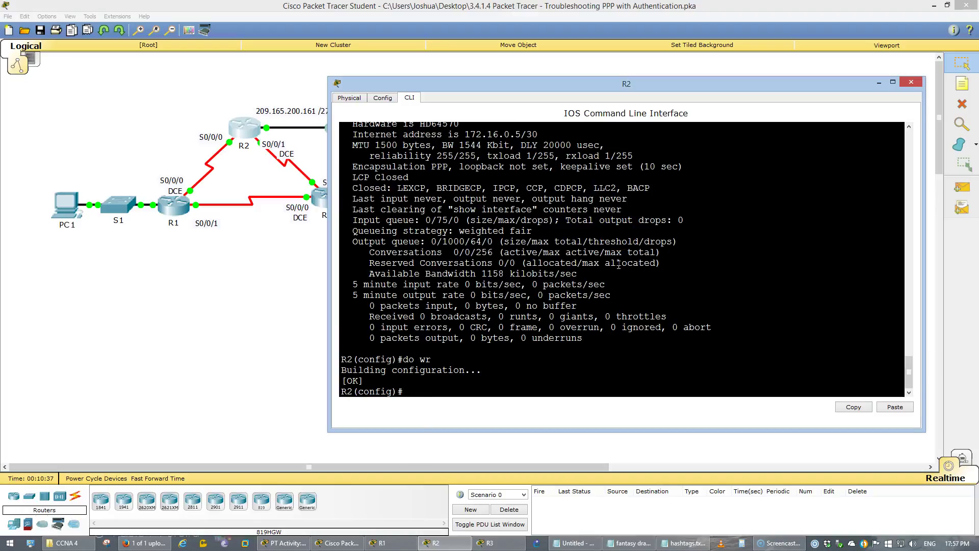
Open R3's CLI and check its serials: Serial0/0/0 uses HDLC, Serial0/0/1 uses PPP.
click(229, 297)
click(331, 203)
click(408, 173)
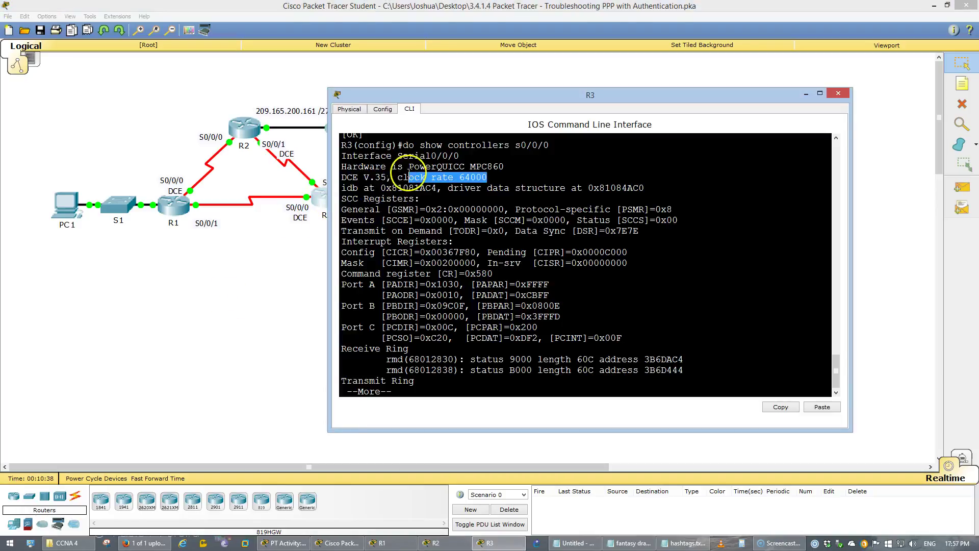
text(do show int s0/0/0)
key(Return)
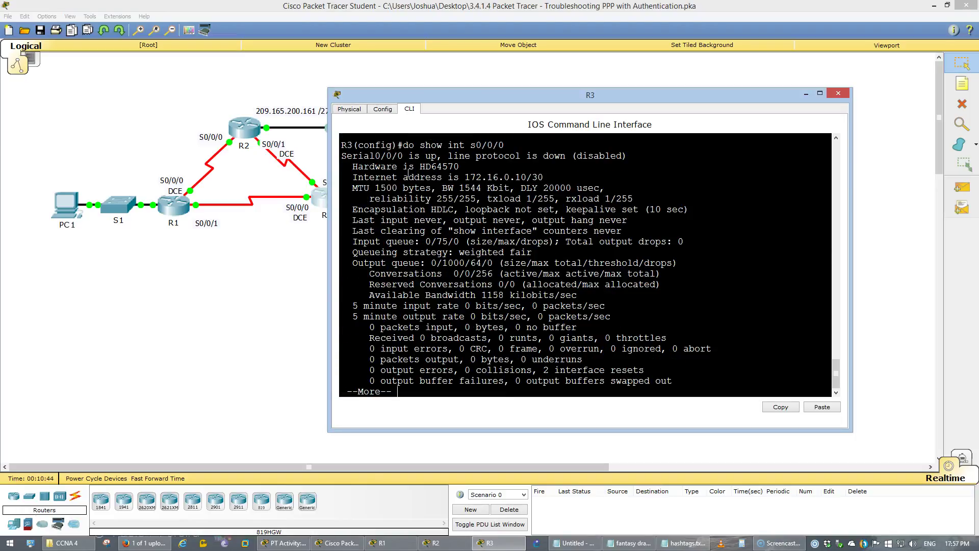
double_click(442, 210)
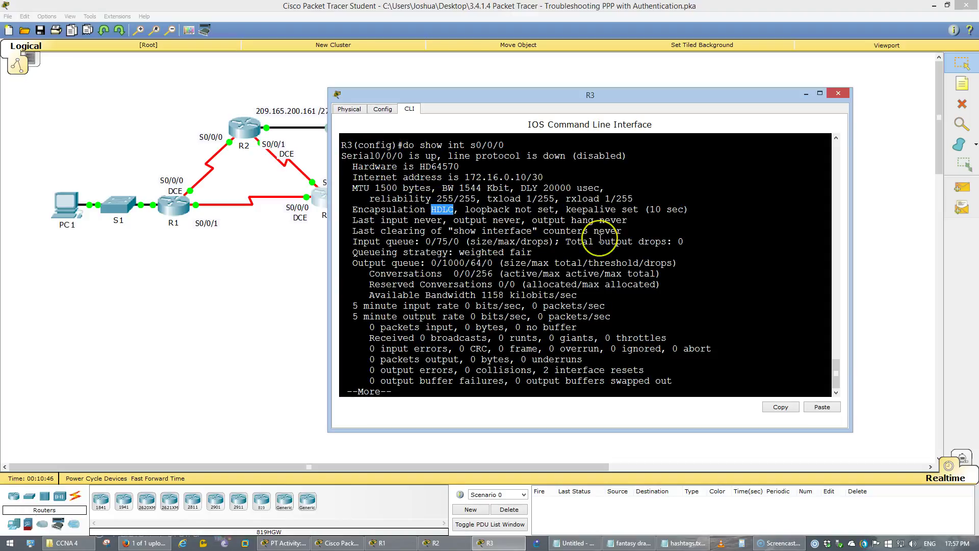
key(q)
key(Up)
key(BackSpace)
text(1)
key(Return)
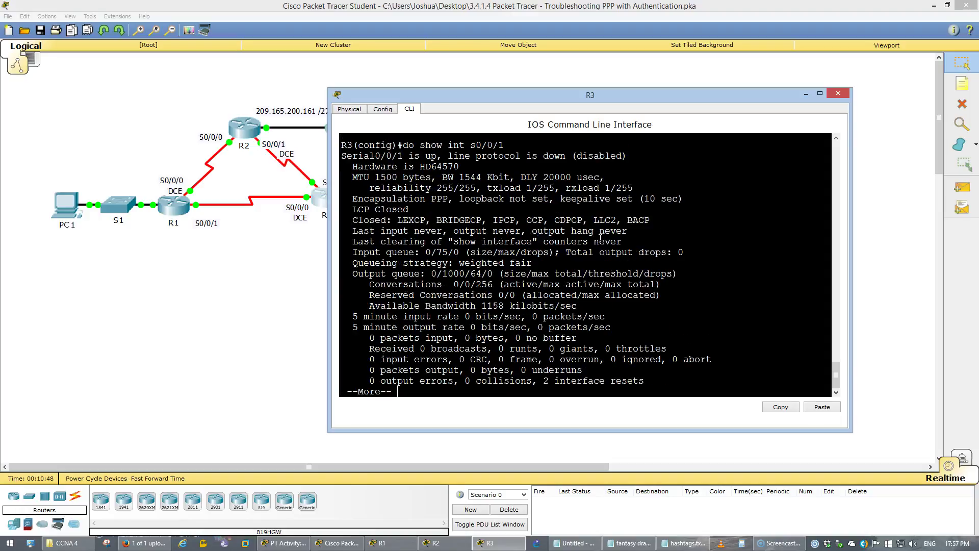
drag(452, 198, 445, 199)
key(q)
Set encapsulation ppp on R3's Serial0/0/0 and save with do wr.
text(int s0/0/0)
key(Return)
text(encapsulation ppp)
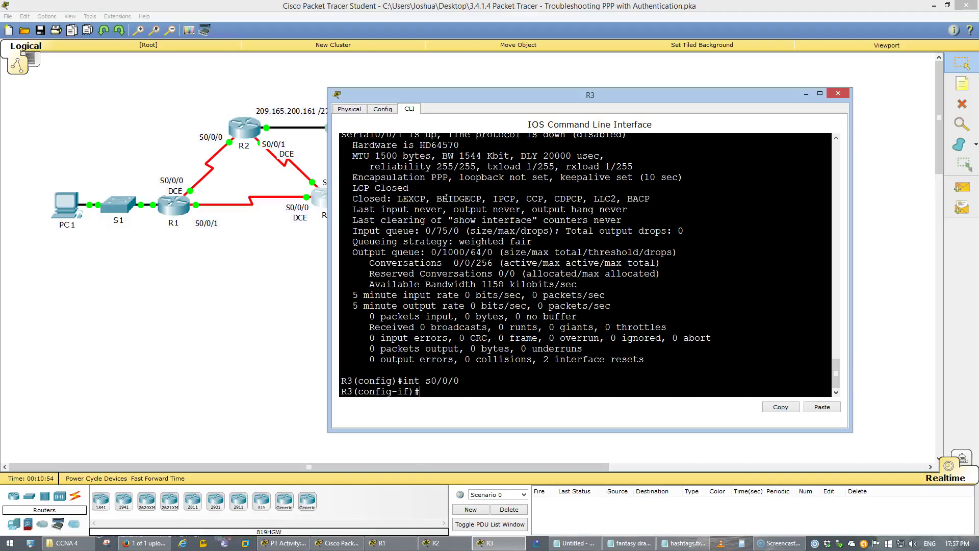
key(Tab)
text(ppp)
key(Return)
text(e)
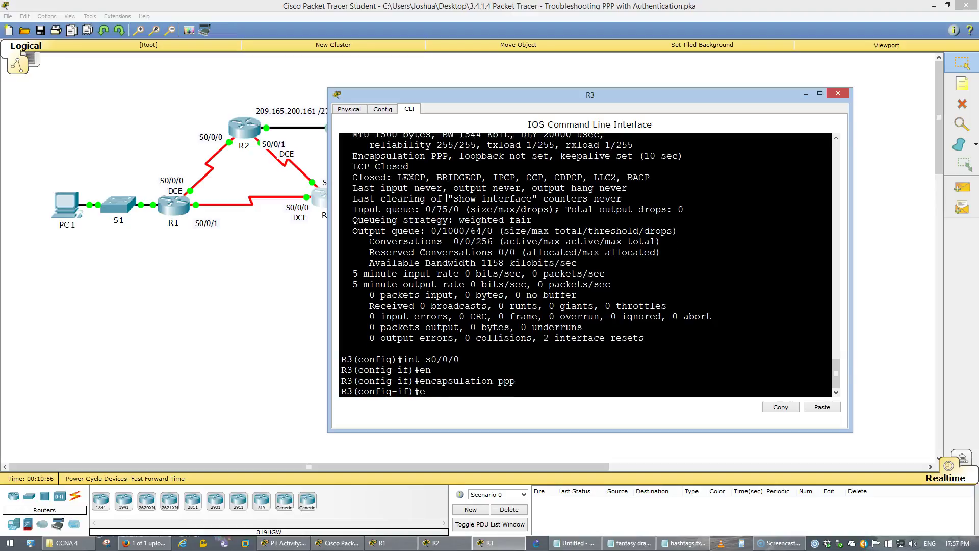
text(x)
key(Return)
text(do wr)
key(Return)
Verify R3's Serial0/0/0 now reports PPP, then bring up the activity instructions.
key(Up)
key(Up)
key(Up)
key(Up)
key(Up)
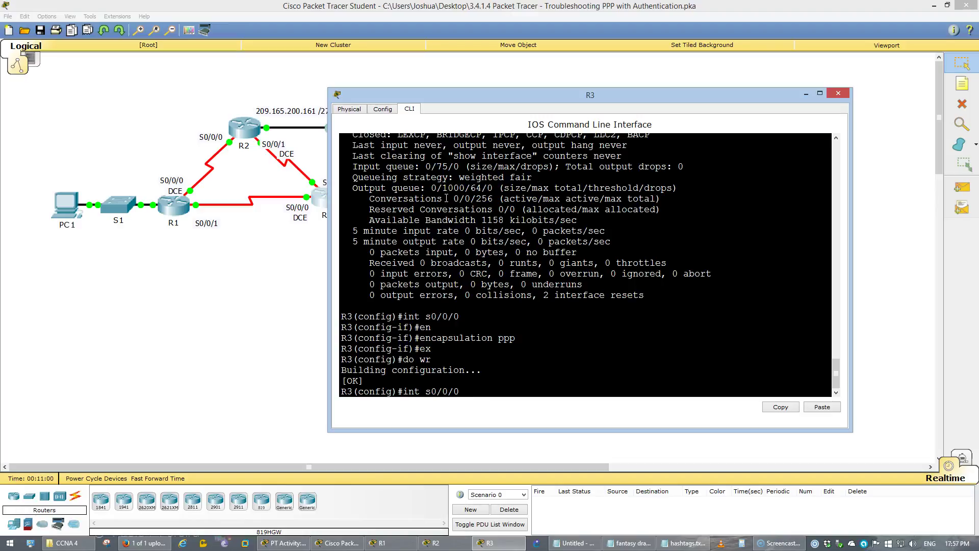
key(Up)
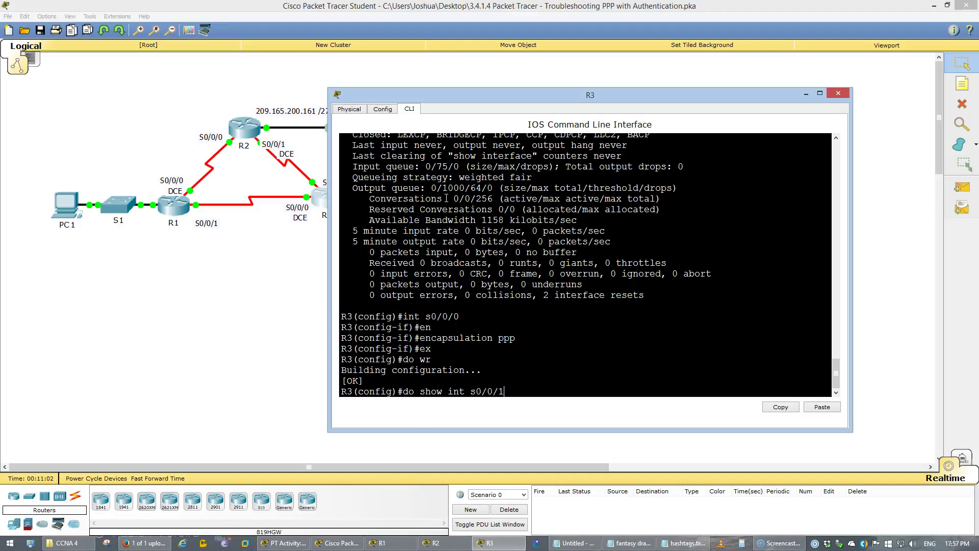
key(Return)
key(q)
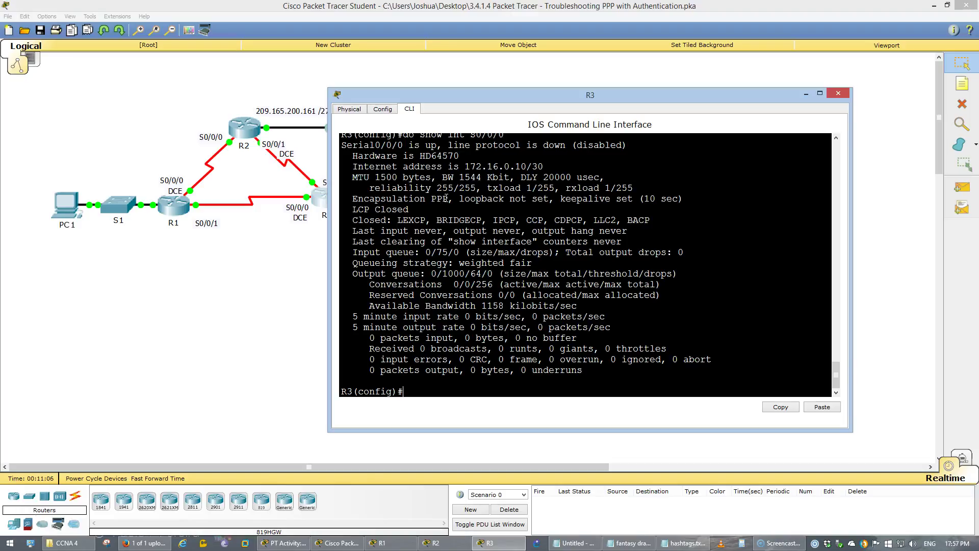
click(284, 543)
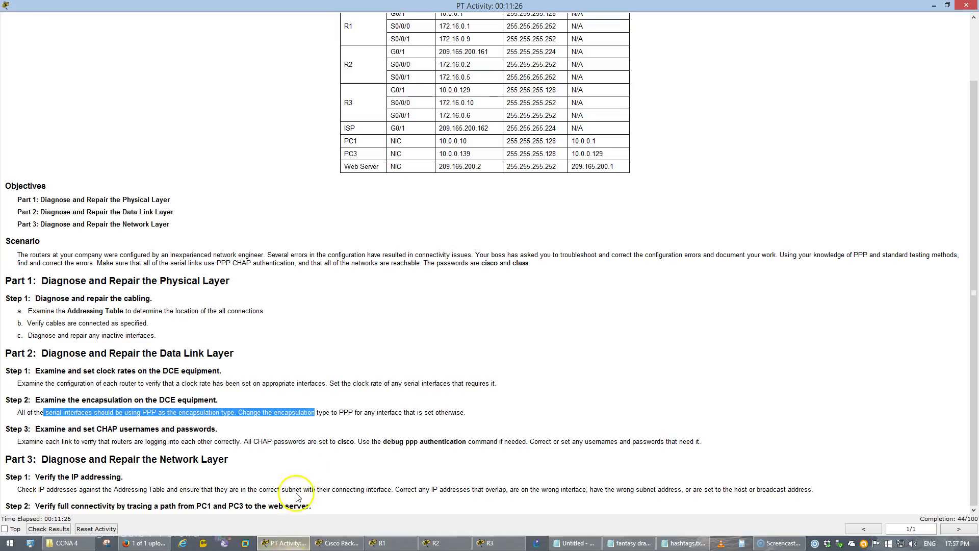
Read Part 2 Step 3 on verifying CHAP usernames and passwords, then return to the workspace.
click(316, 427)
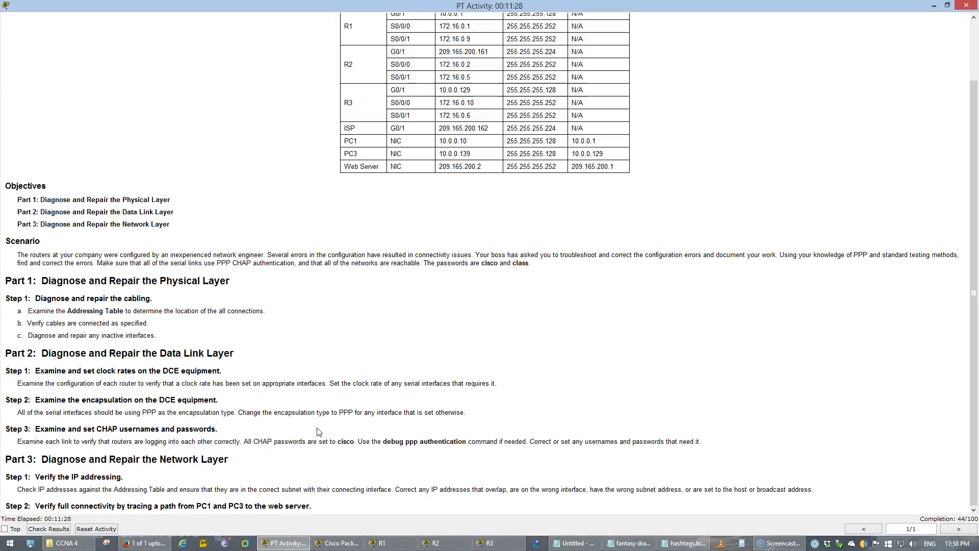
click(84, 429)
drag(84, 430, 223, 431)
click(132, 439)
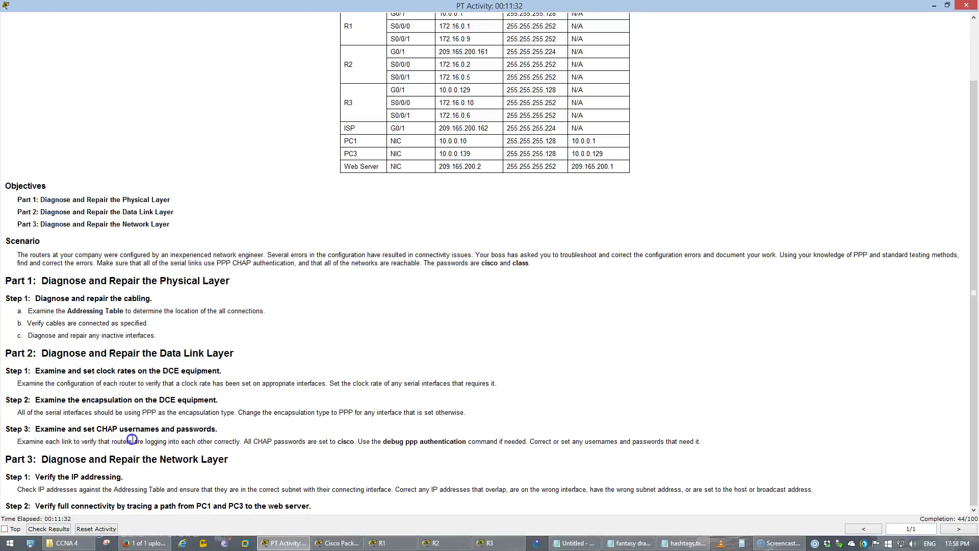
mouse_move(64, 441)
mouse_down()
mouse_move(148, 459)
mouse_move(276, 433)
mouse_move(510, 451)
mouse_move(702, 444)
mouse_up()
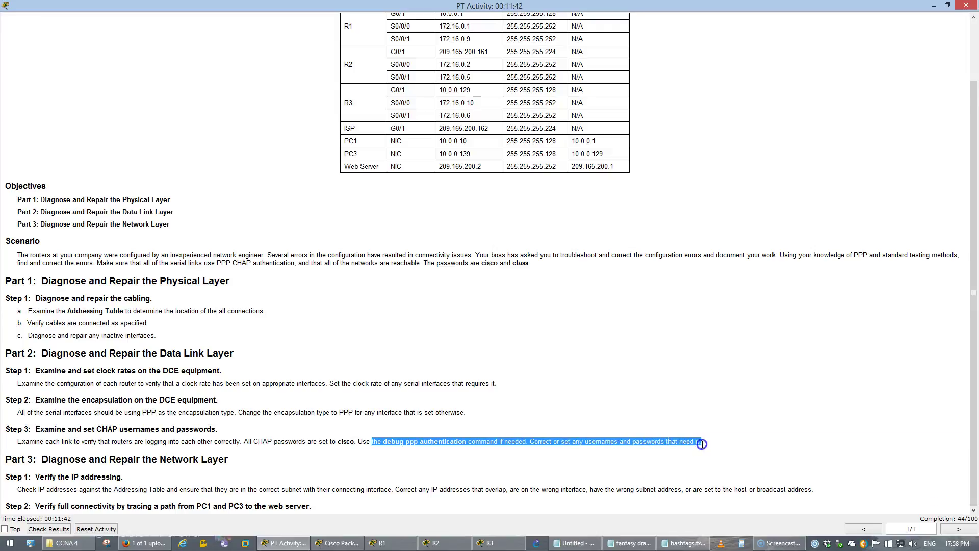
click(353, 546)
click(180, 208)
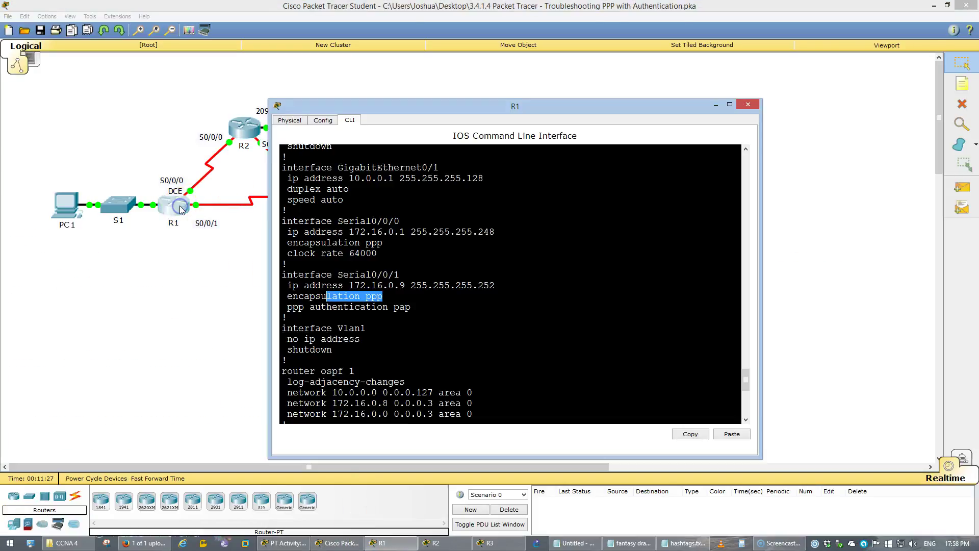
click(652, 227)
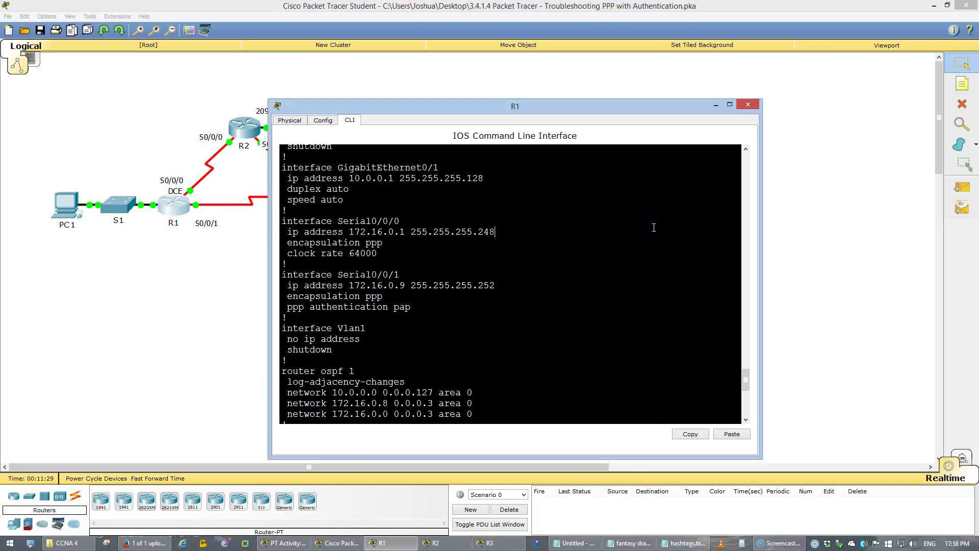
key(space)
text(q)
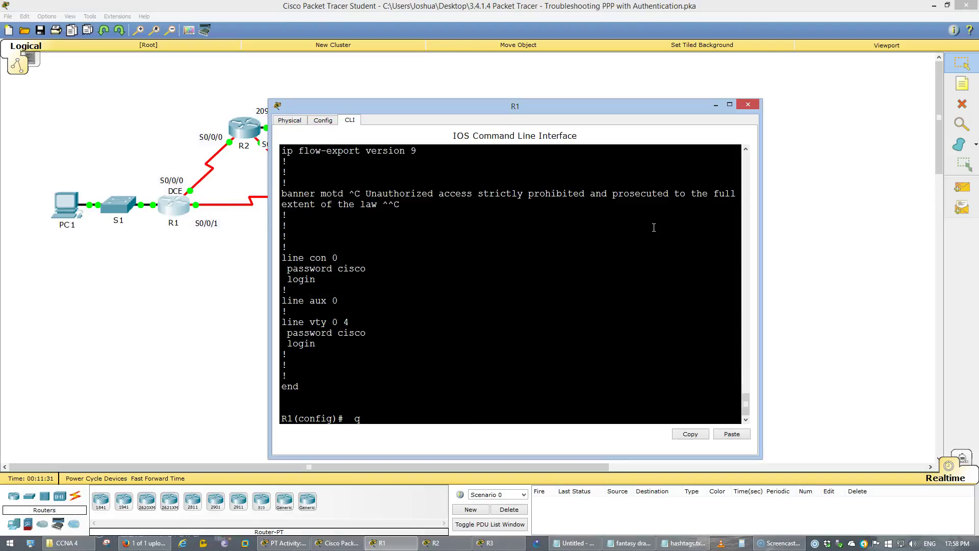
key(Return)
key(Return)
key(Return)
key(Return)
text(show ru)
key(BackSpace)
key(BackSpace)
key(BackSpace)
key(BackSpace)
key(BackSpace)
key(BackSpace)
text(do show run)
key(Return)
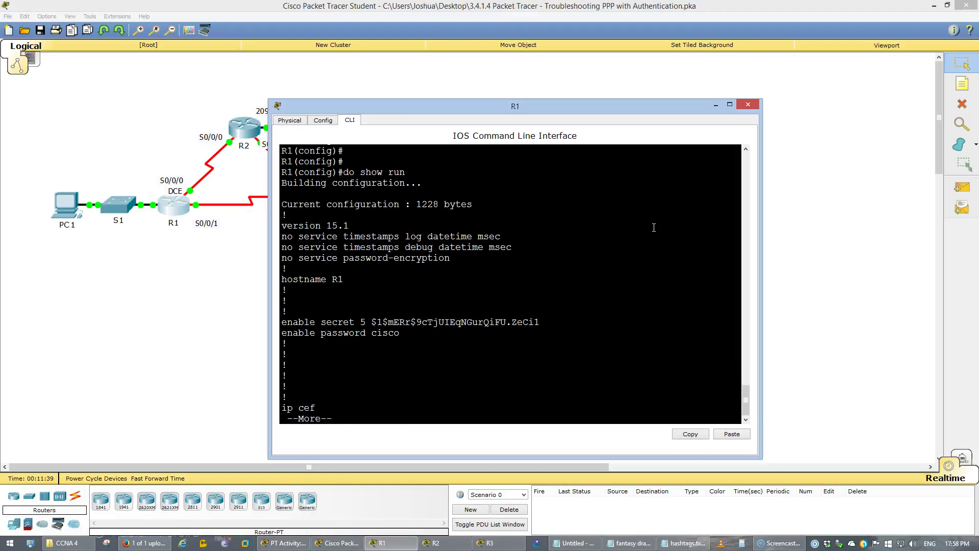
key(space)
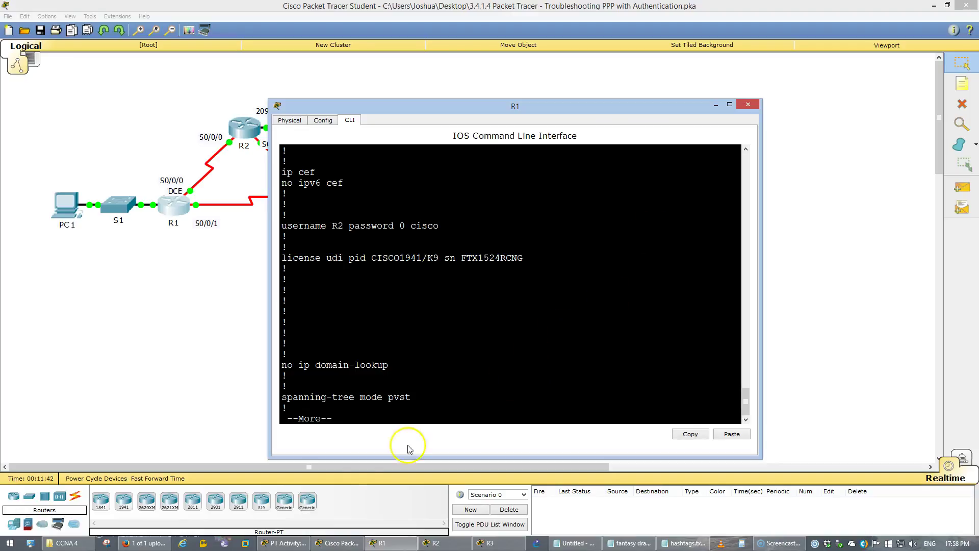
click(284, 542)
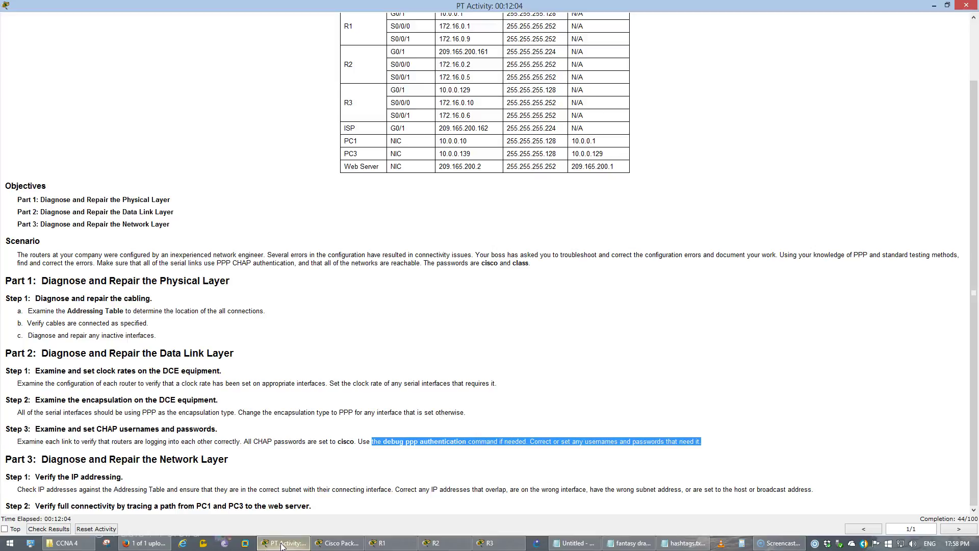
click(284, 542)
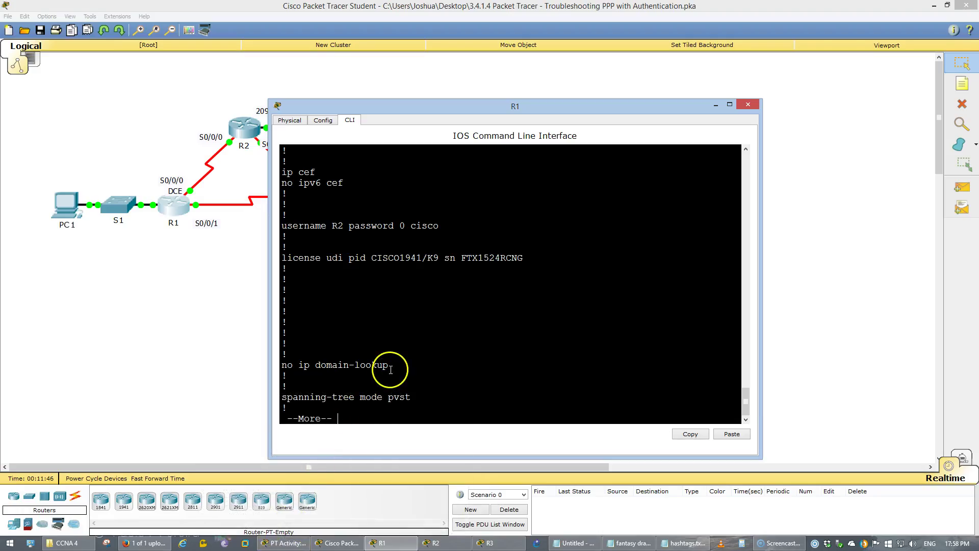
click(417, 219)
double_click(417, 220)
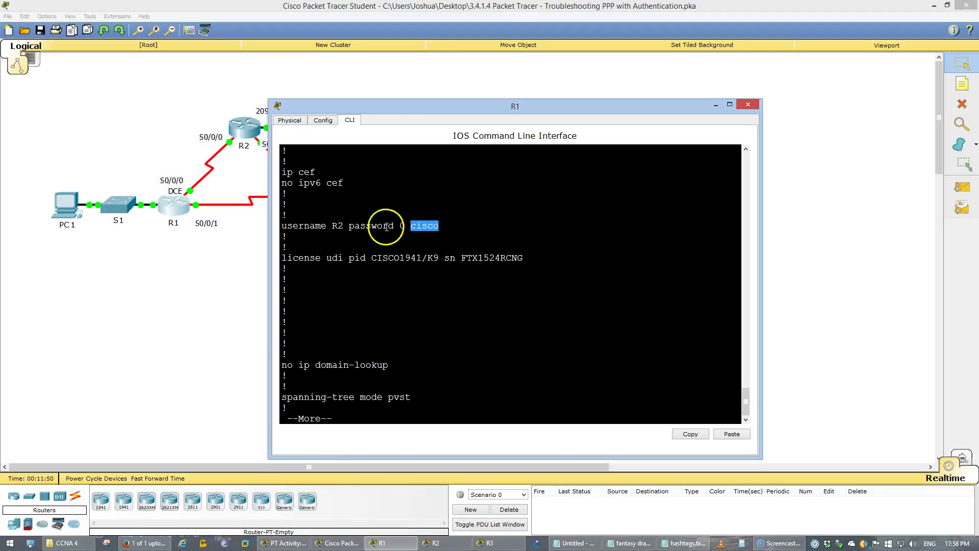
drag(289, 214, 345, 226)
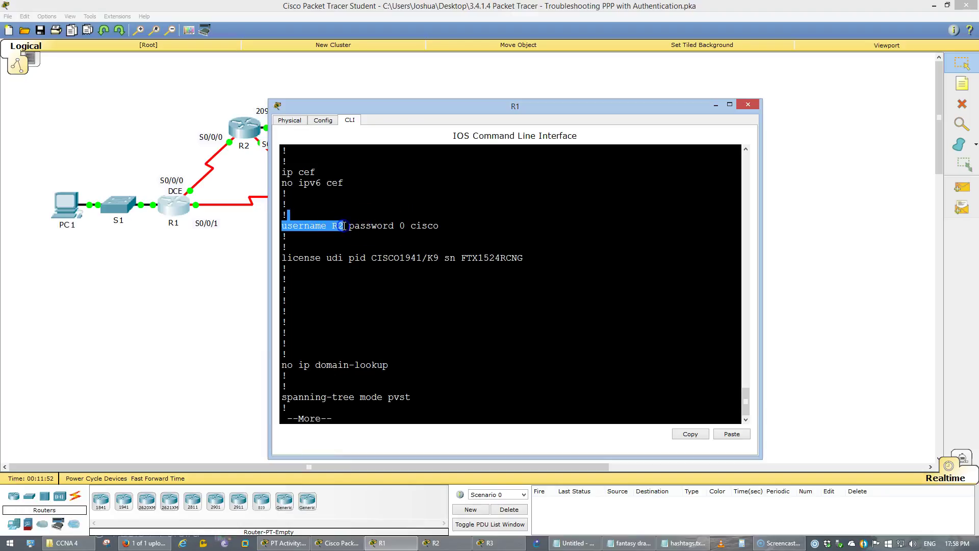
drag(372, 105, 504, 120)
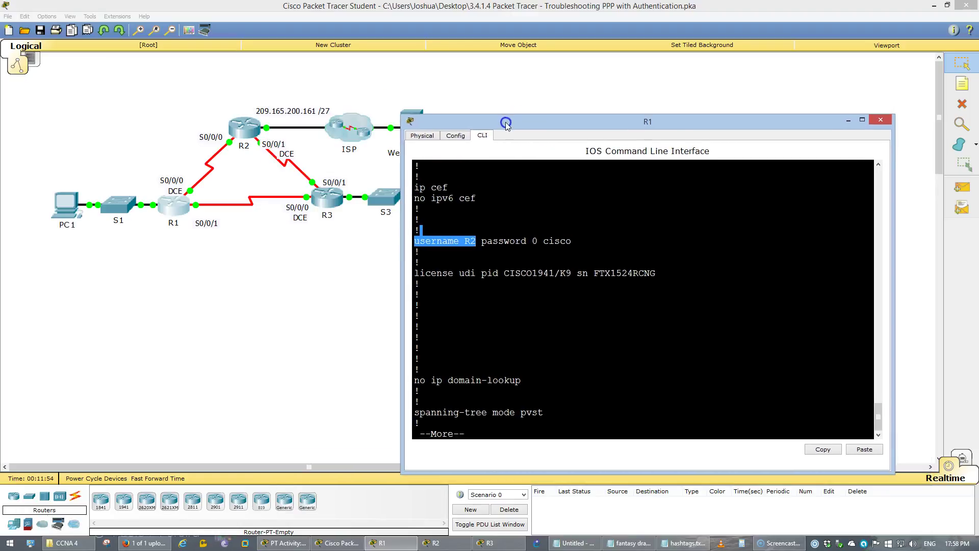
click(454, 260)
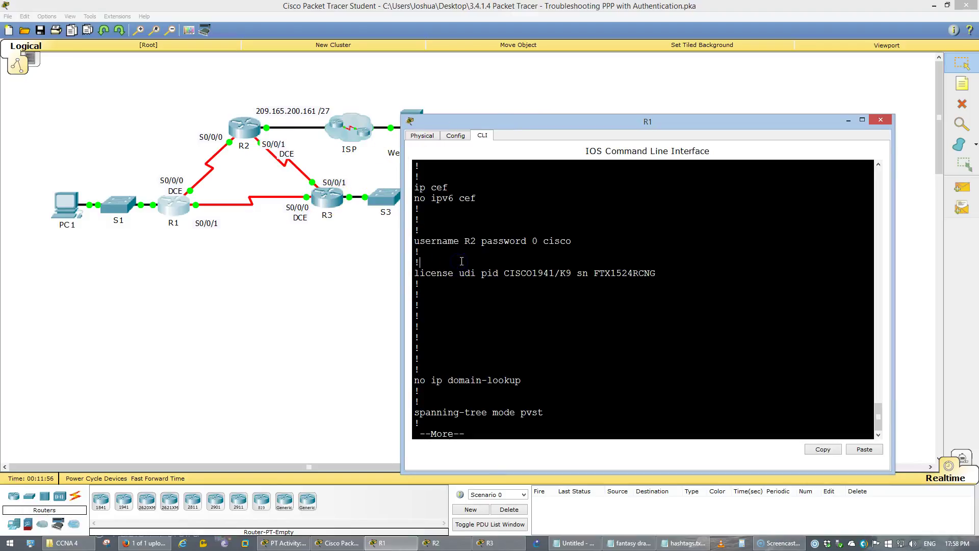
key(space)
key(space)
scroll(618, 328, up, 1)
scroll(618, 328, up, 3)
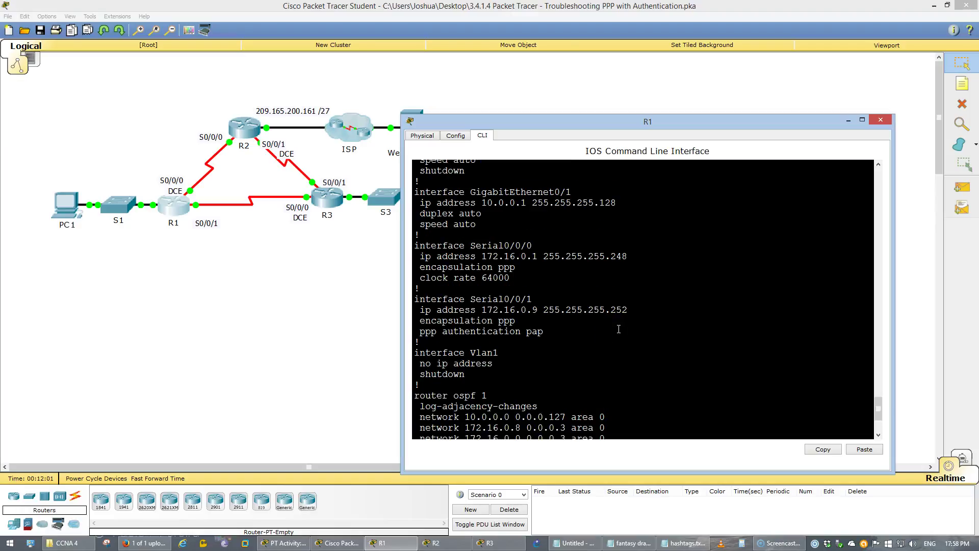
drag(555, 335, 434, 332)
click(434, 332)
drag(499, 245, 532, 246)
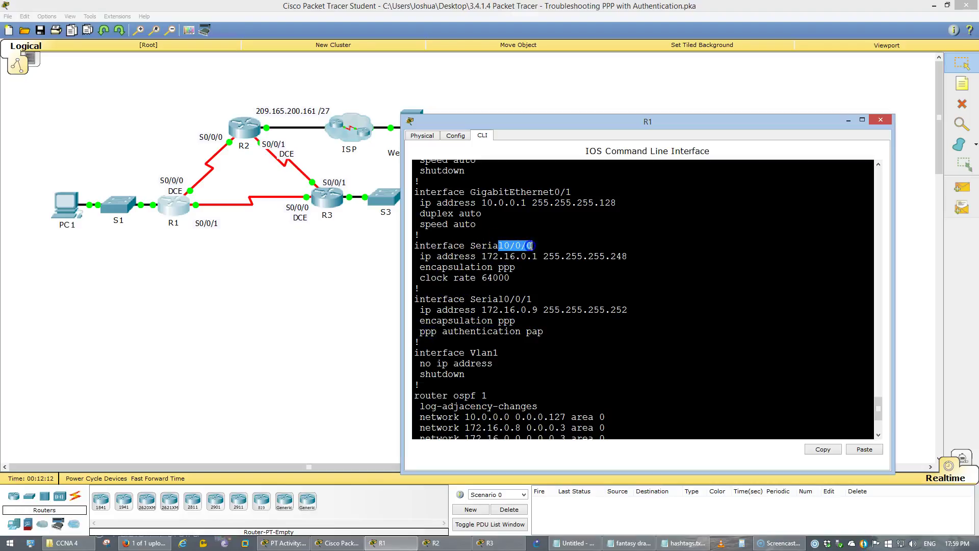
click(508, 313)
scroll(510, 309, down, 4)
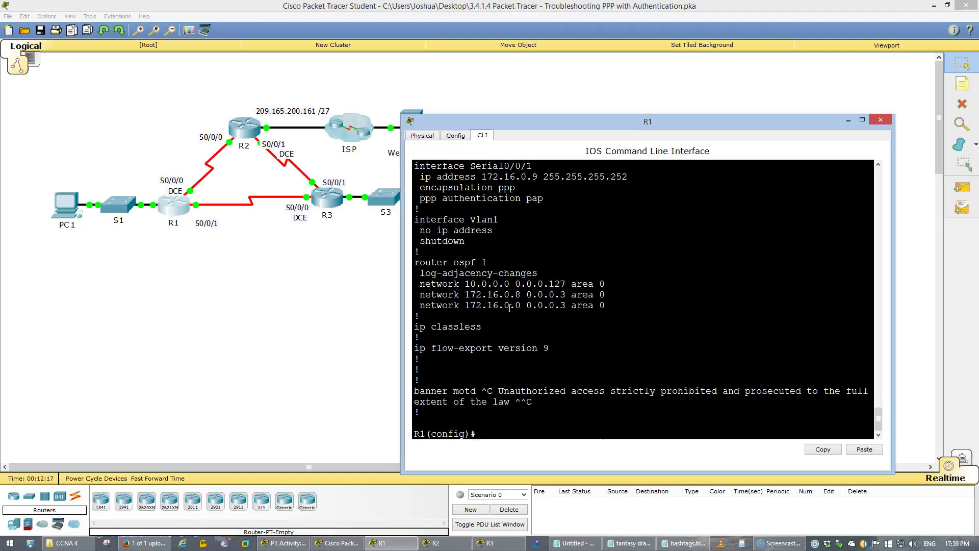
scroll(674, 332, up, 15)
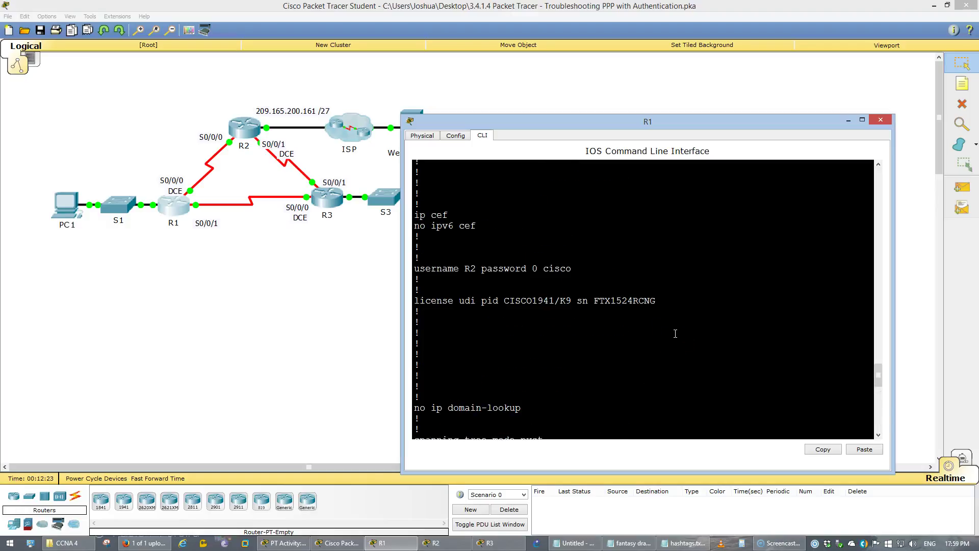
scroll(675, 334, down, 15)
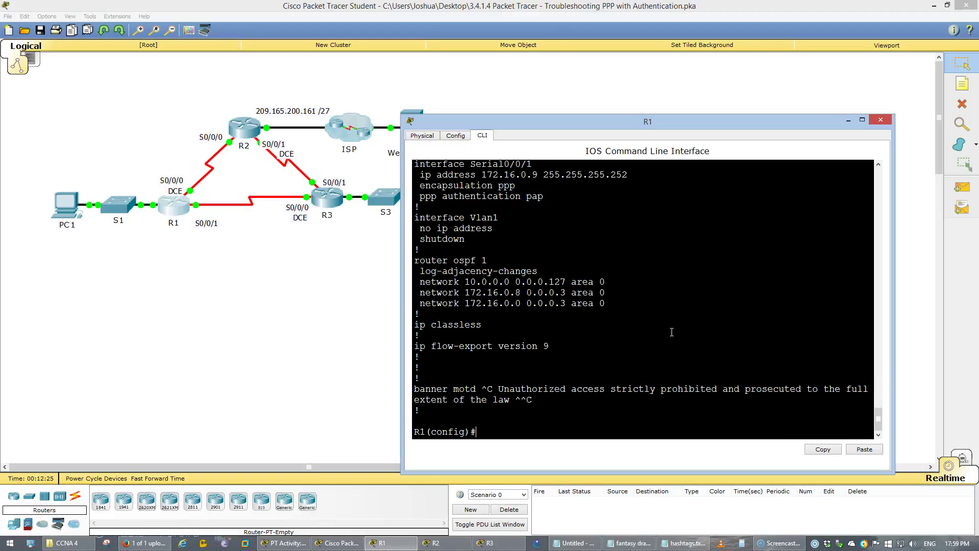
text(user)
key(Tab)
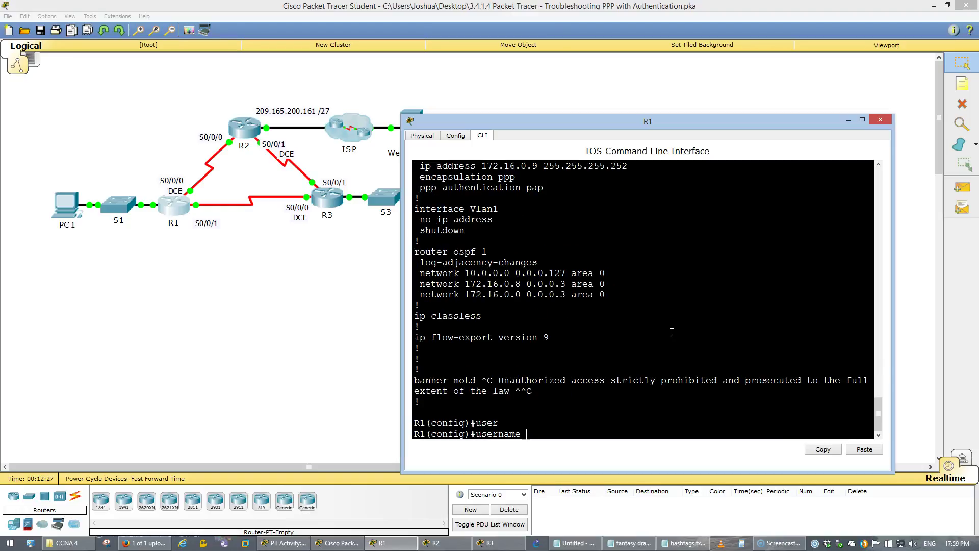
text(R3 password cisco)
key(Return)
Set ppp authentication chap on R1's Serial0/0/0.
text(int s0/0/)
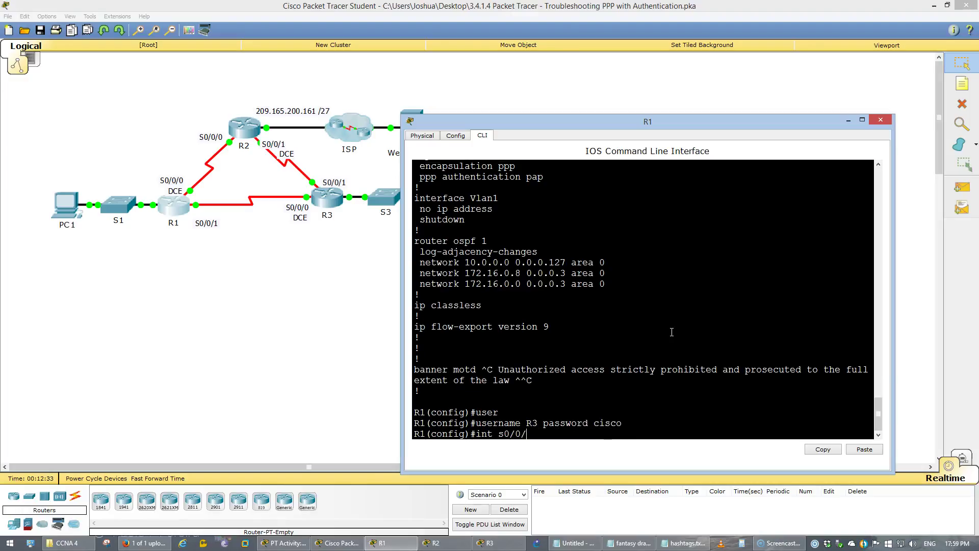
text(0)
key(Return)
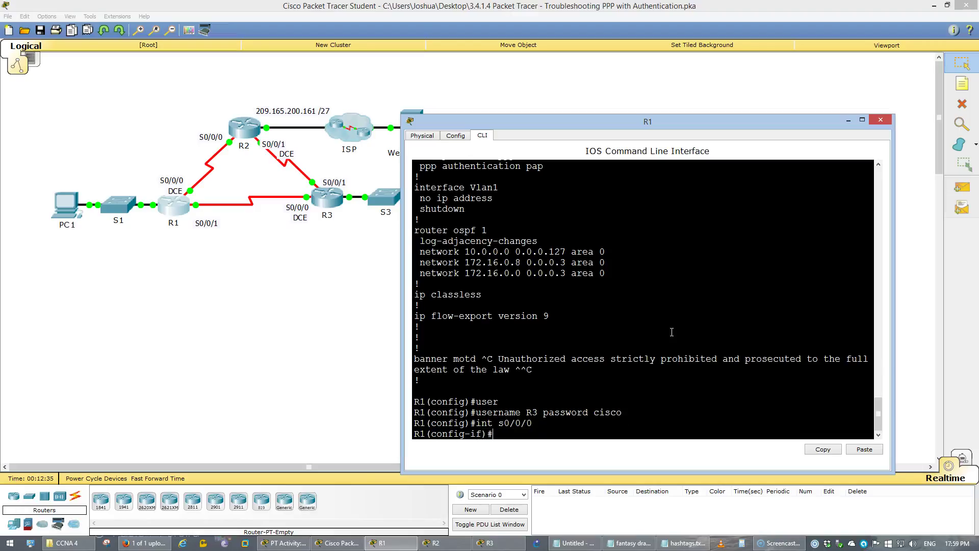
scroll(671, 332, up, 6)
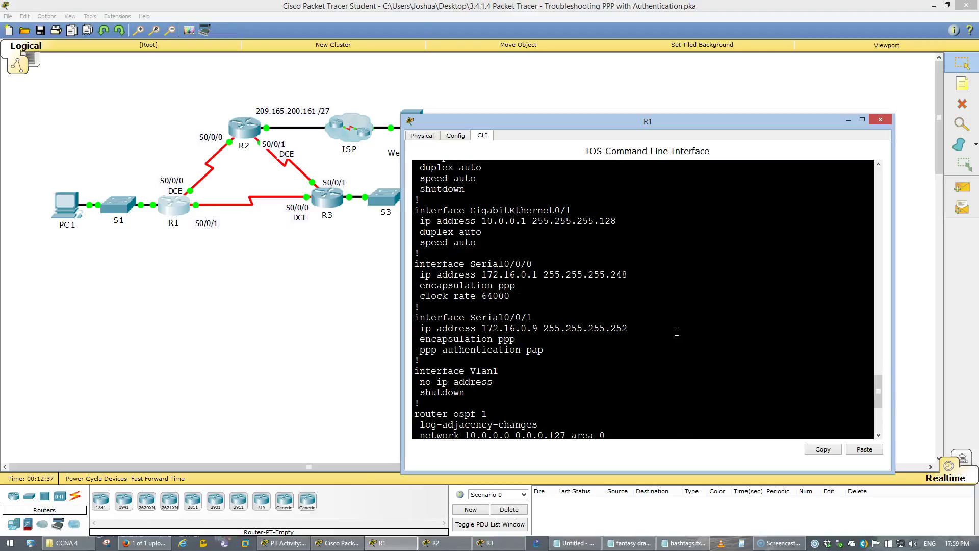
scroll(677, 332, down, 6)
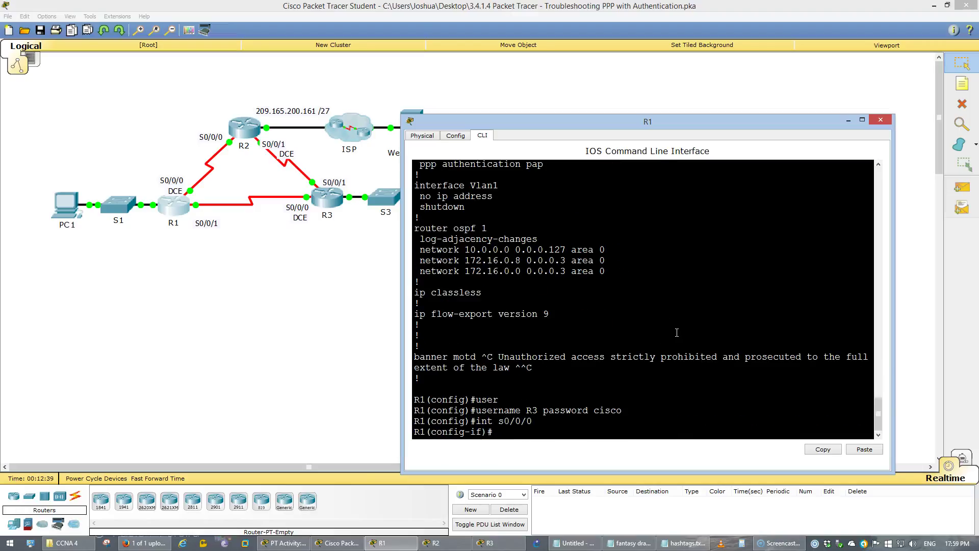
text(ppp au)
key(Tab)
text(chap)
key(Return)
Replace PAP with CHAP authentication on Serial0/0/1 and save R1's configuration.
key(Up)
key(Up)
key(Up)
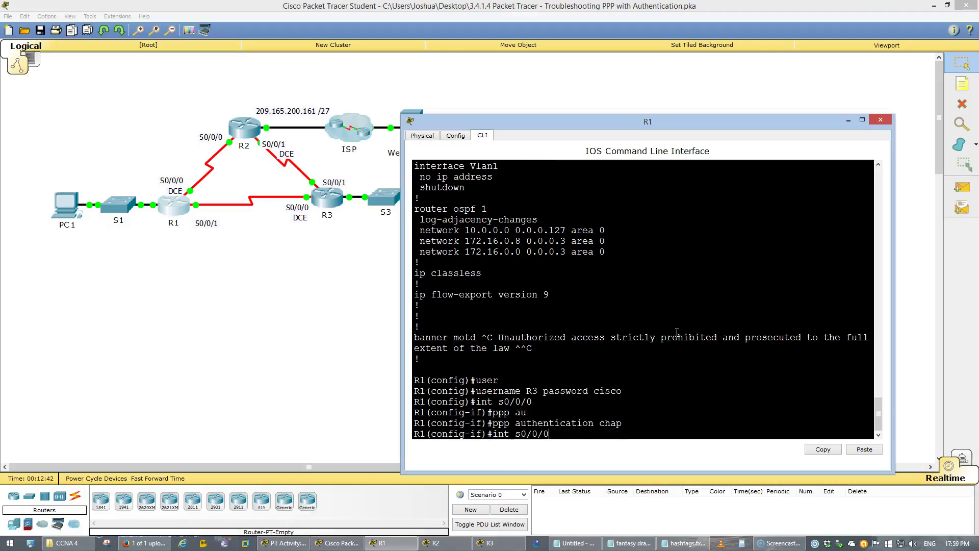
key(Return)
text(no ppp au)
key(Tab)
text(pap)
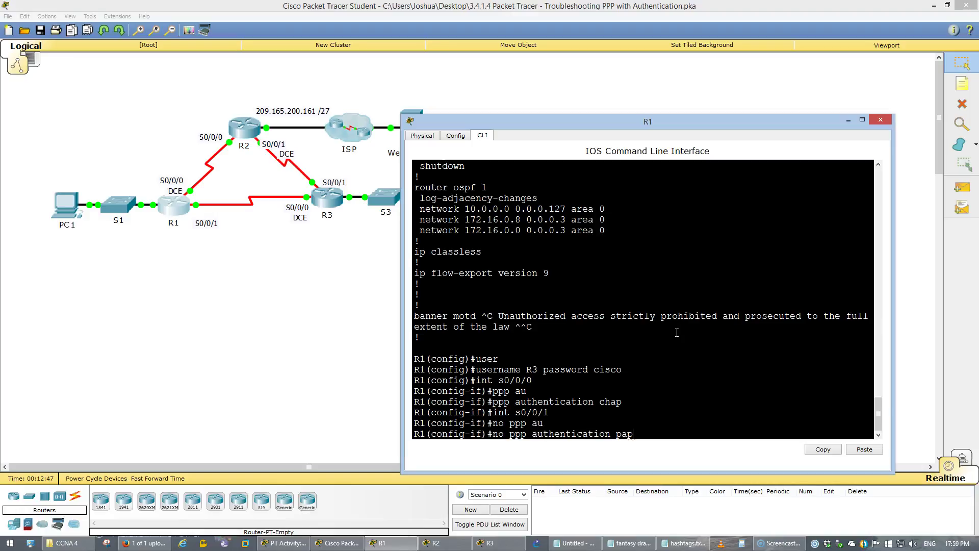
key(Return)
key(Up)
key(Up)
key(Up)
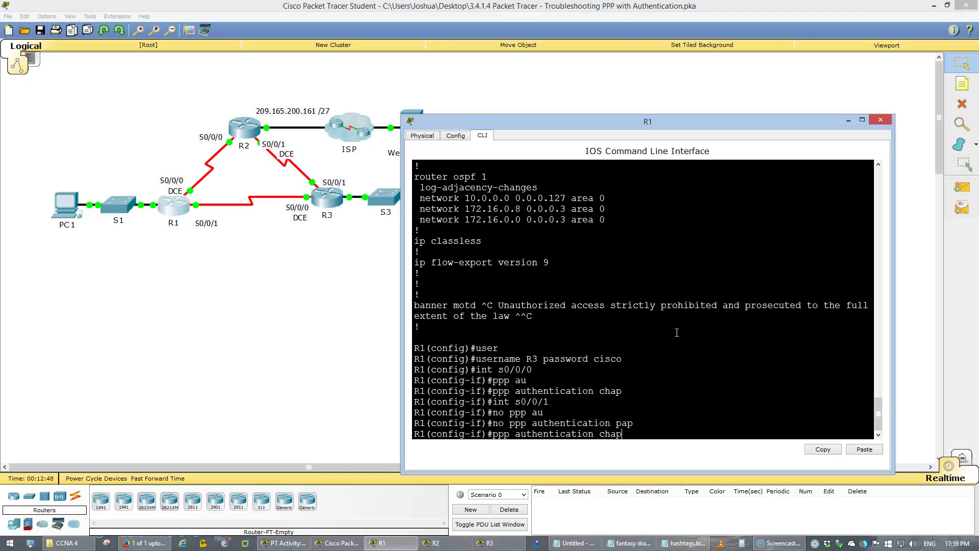
key(Return)
text(exi)
key(Return)
text(do wr)
key(Return)
List R1's running configuration and check the username entries and CHAP on both serials.
text(do show run)
key(Return)
key(space)
scroll(677, 333, up, 9)
drag(619, 300, 415, 281)
click(513, 284)
scroll(524, 296, down, 10)
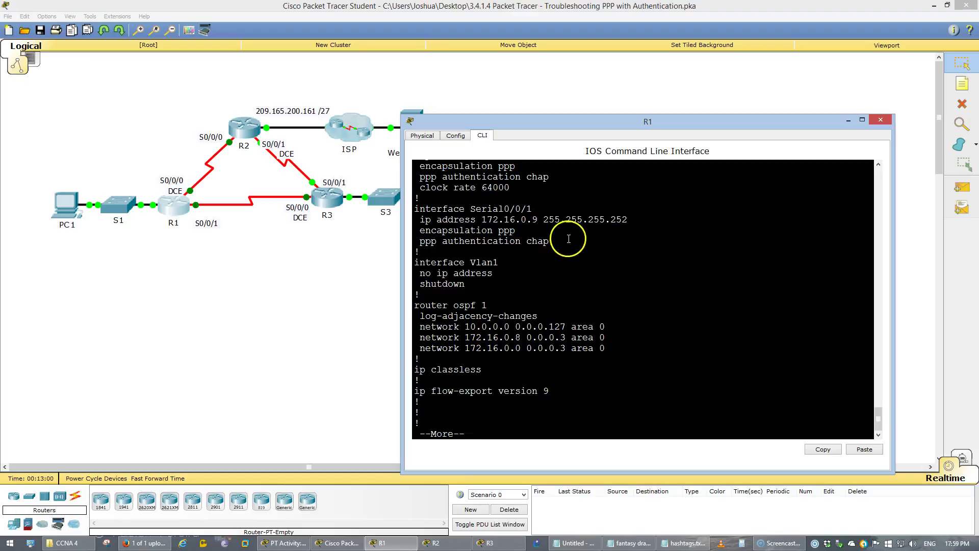
drag(493, 241, 482, 237)
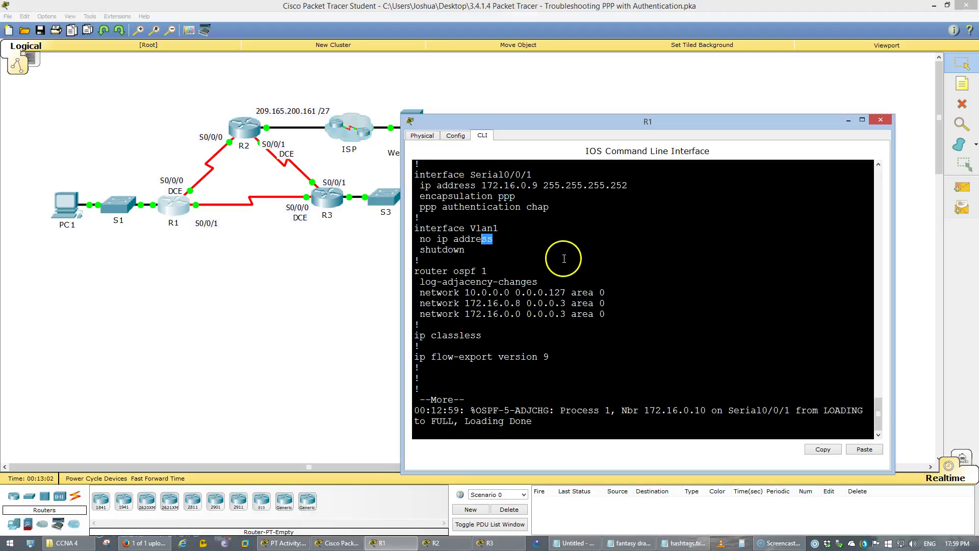
Confirm the OSPF adjacency with 172.16.0.10 reached FULL, then open R2's command line.
drag(470, 410, 548, 423)
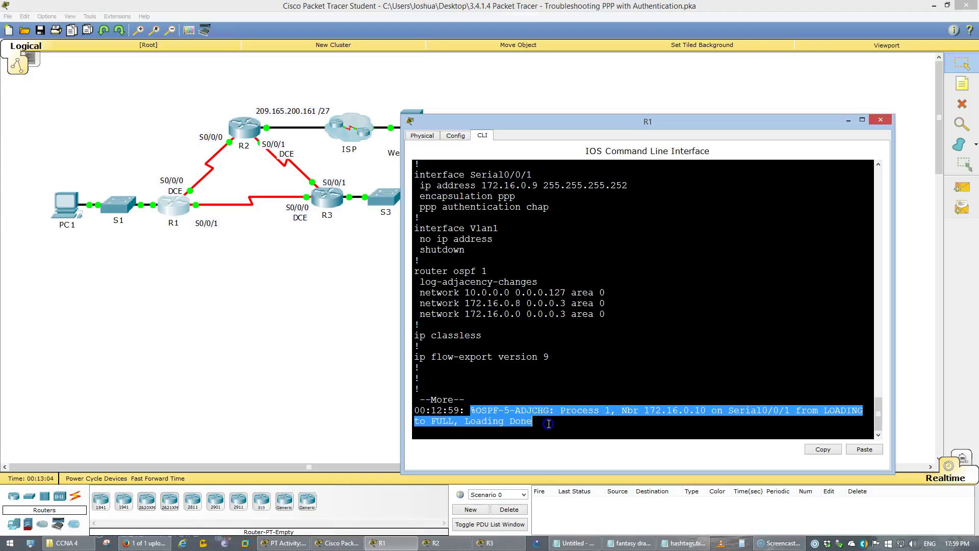
scroll(574, 385, up, 2)
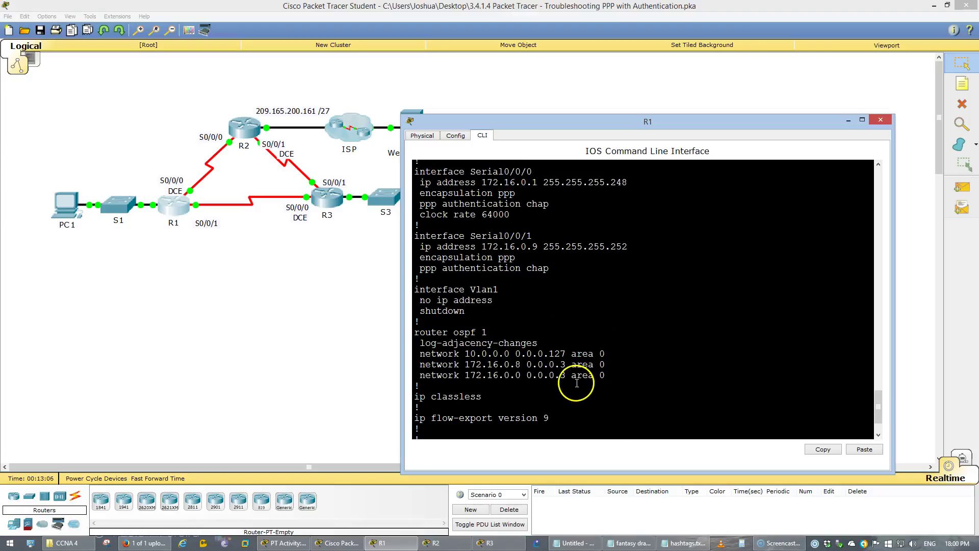
scroll(576, 383, up, 1)
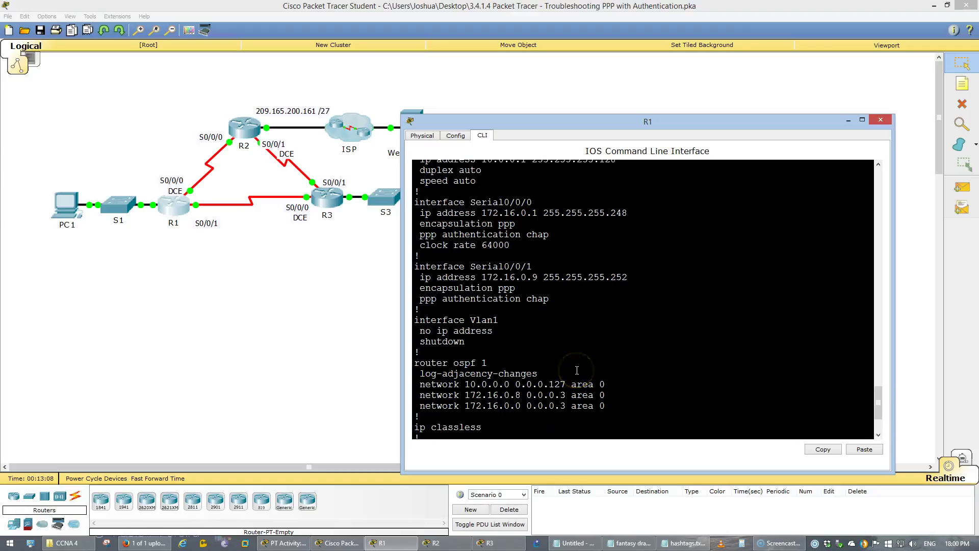
scroll(580, 356, down, 3)
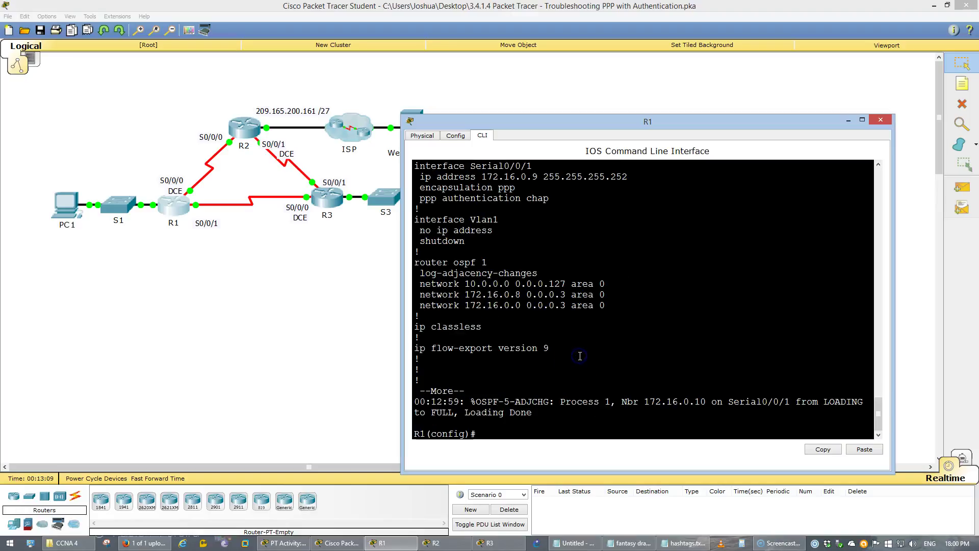
click(236, 127)
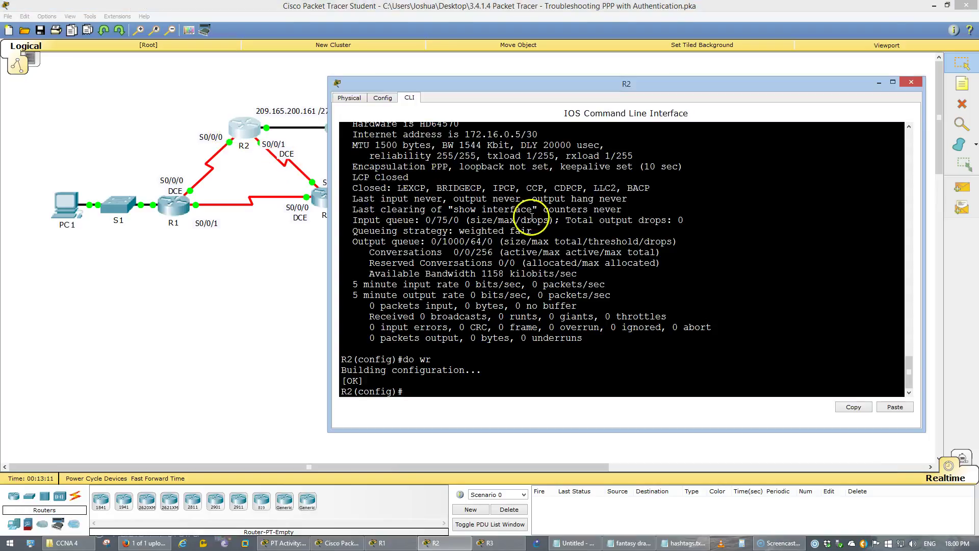
text(do show ru)
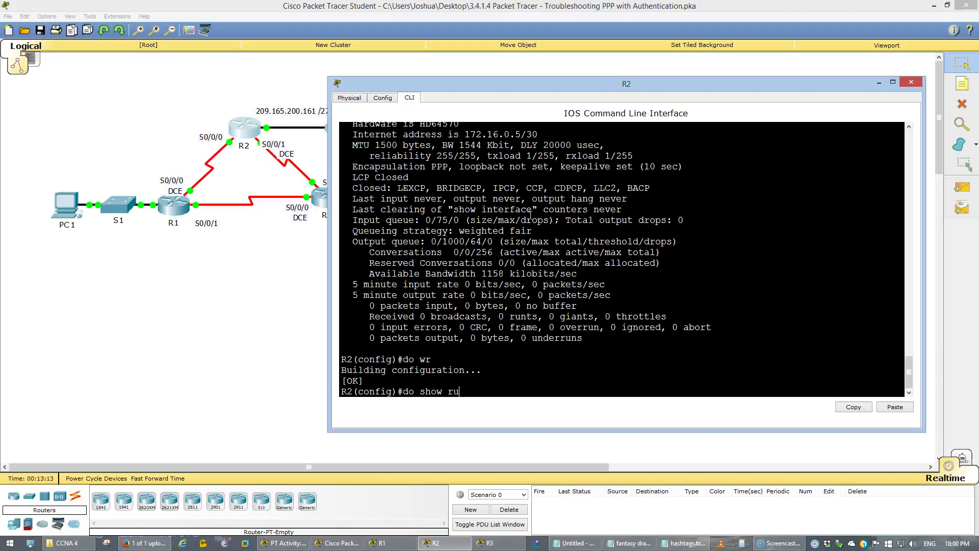
text(n)
key(Return)
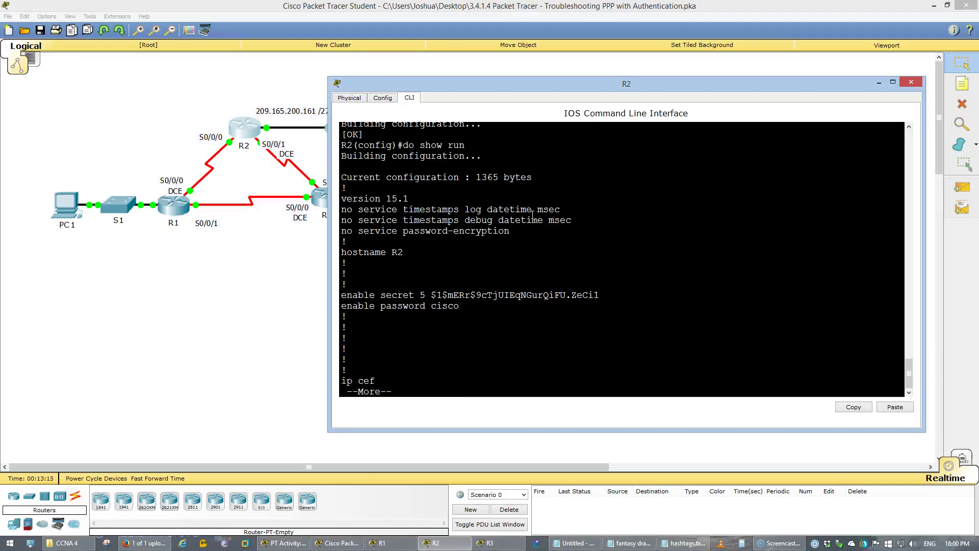
key(space)
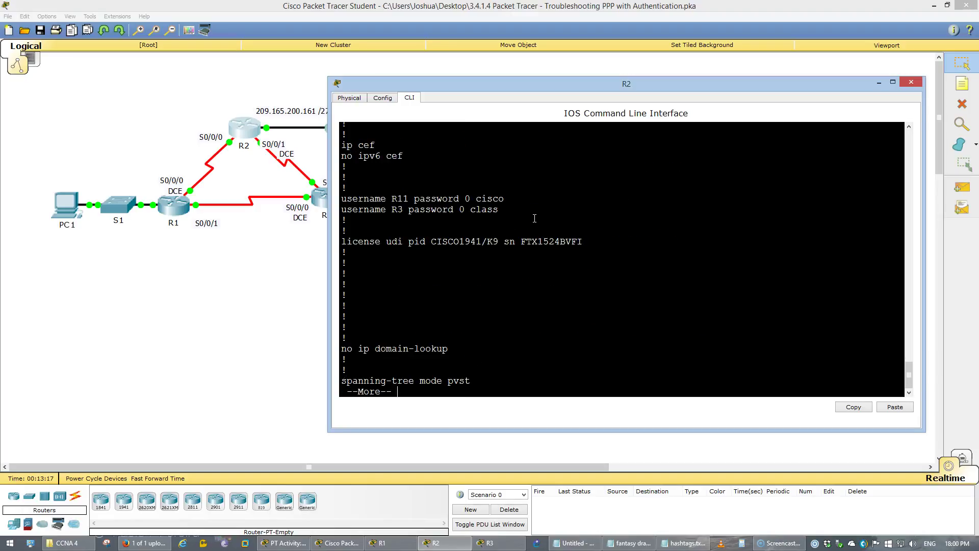
key(space)
click(548, 234)
scroll(551, 234, up, 3)
scroll(551, 234, up, 6)
click(537, 232)
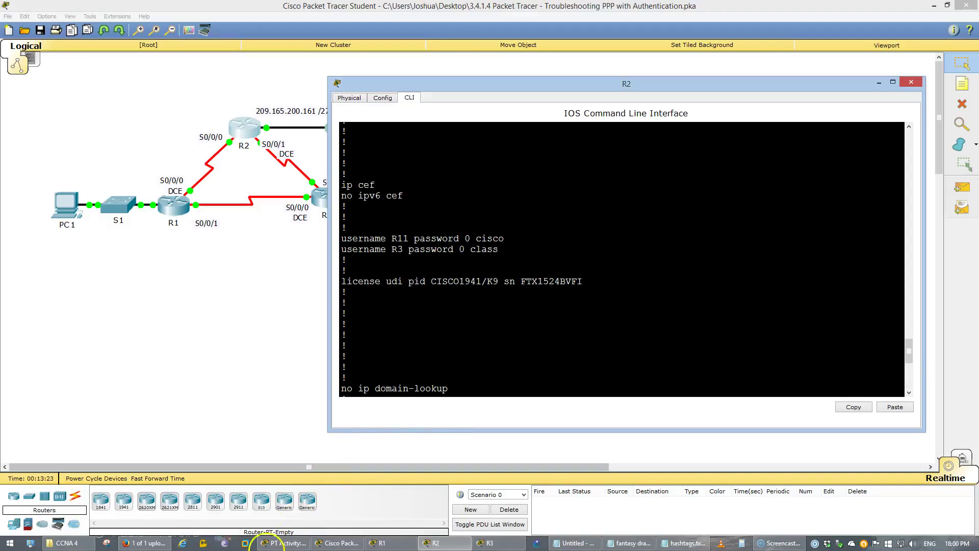
click(278, 543)
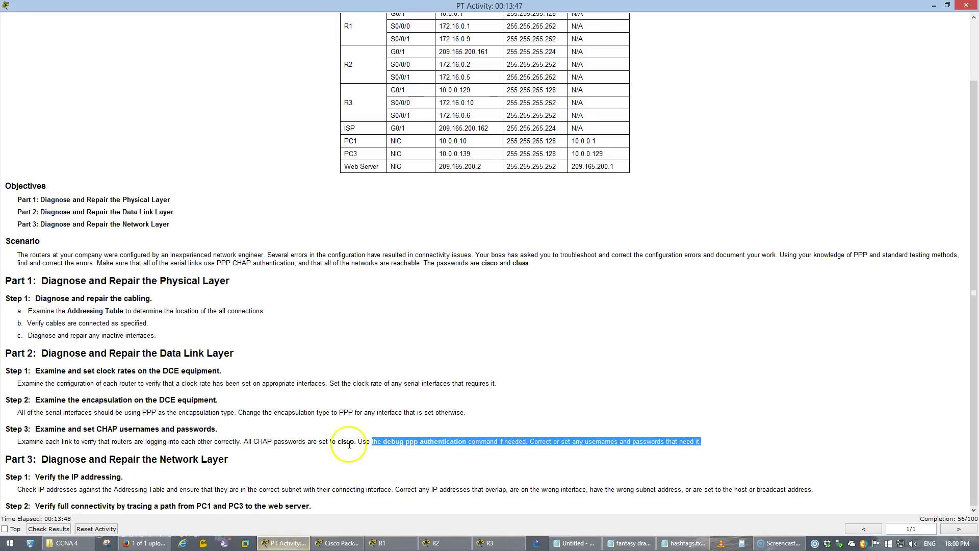
double_click(349, 443)
click(278, 543)
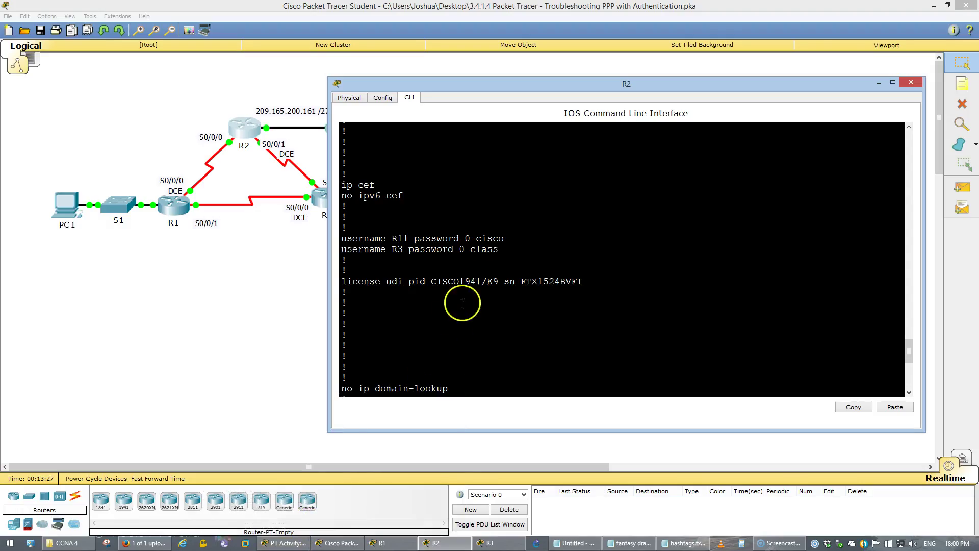
drag(498, 250, 393, 251)
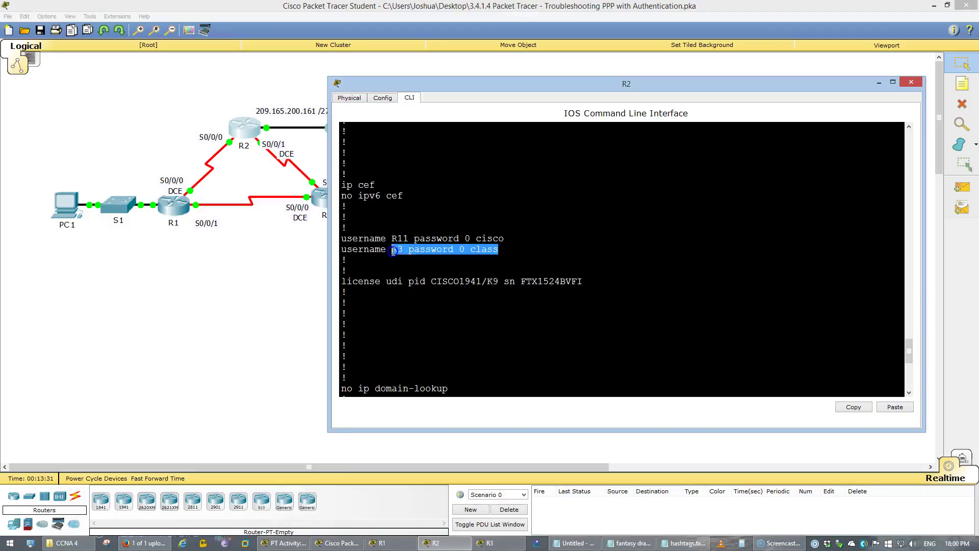
drag(401, 81, 457, 89)
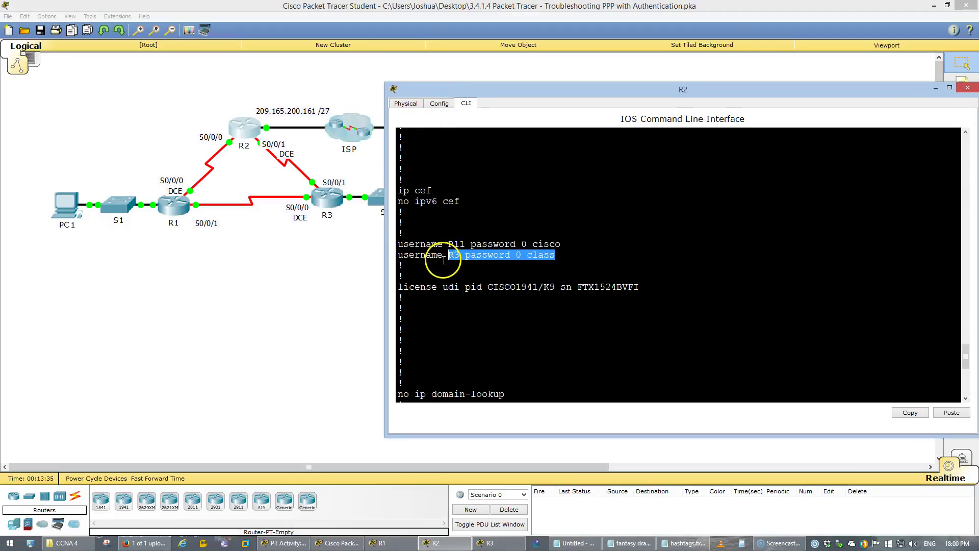
drag(448, 244, 458, 244)
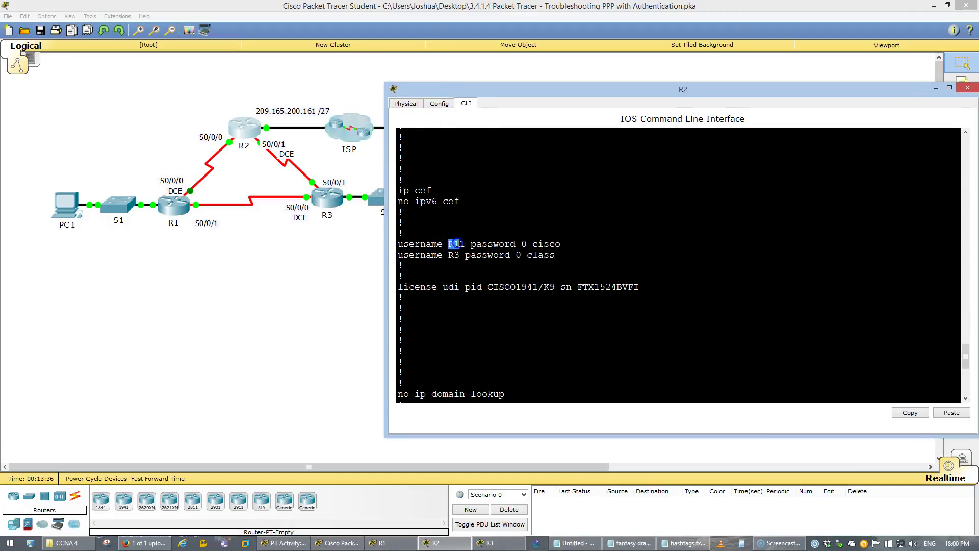
click(501, 245)
key(ctrl+c)
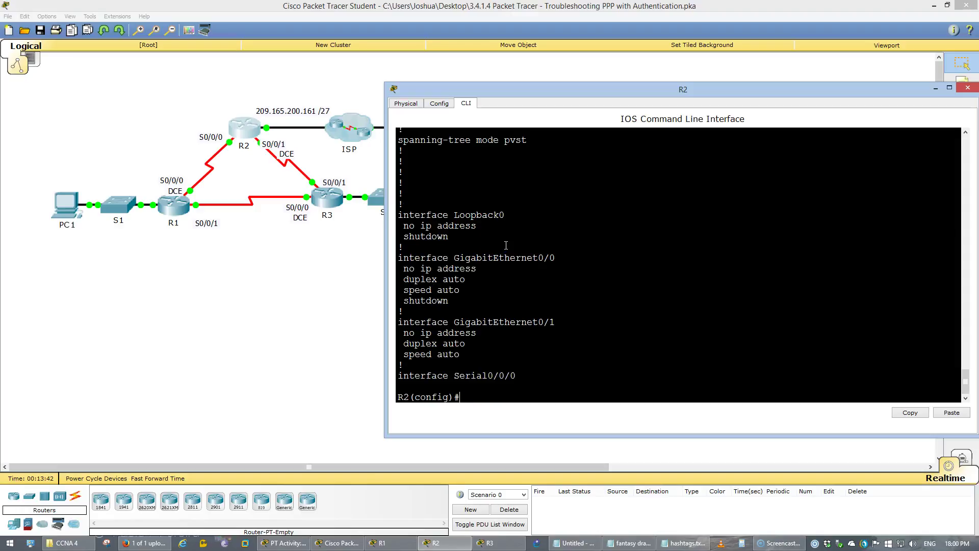
key(Up)
key(Up)
key(Down)
key(Return)
key(space)
key(space)
click(652, 323)
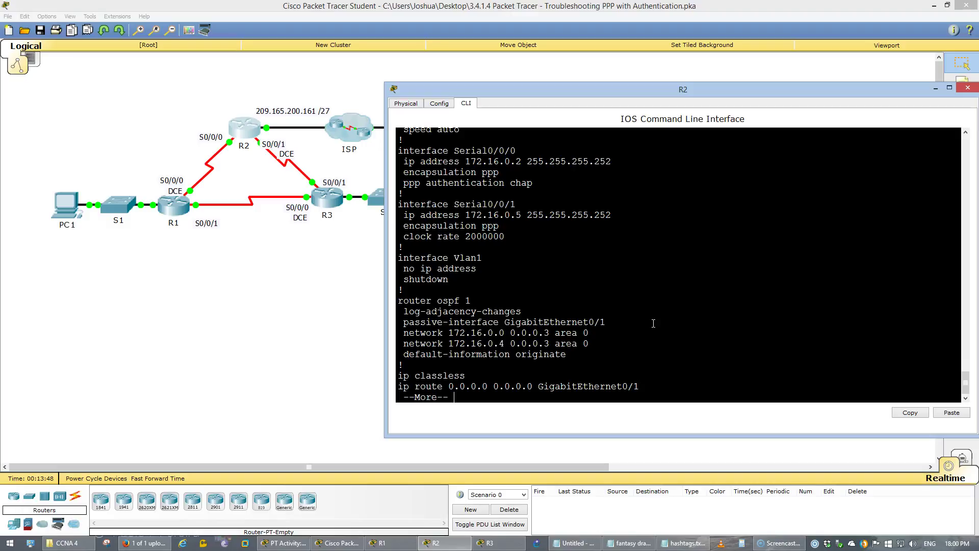
drag(532, 182, 406, 183)
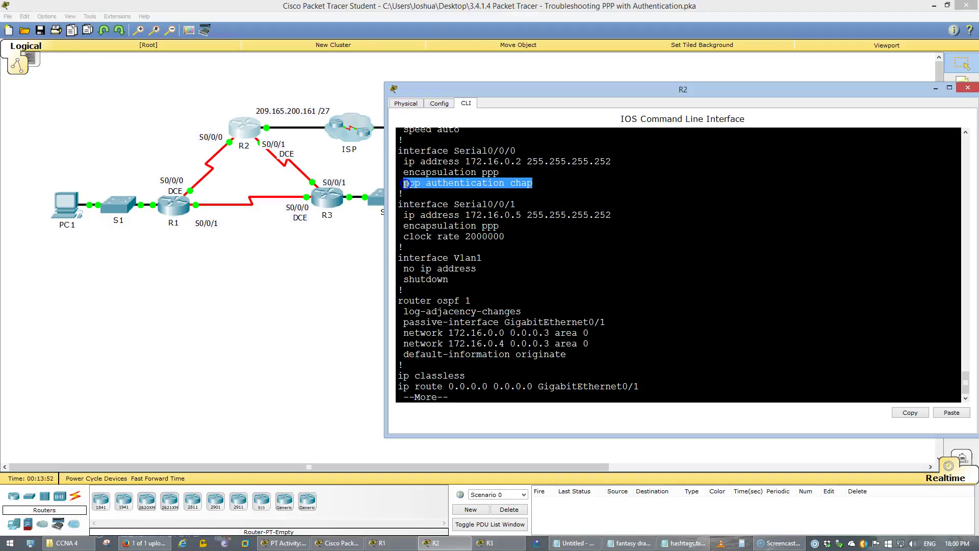
drag(504, 236, 461, 236)
click(450, 184)
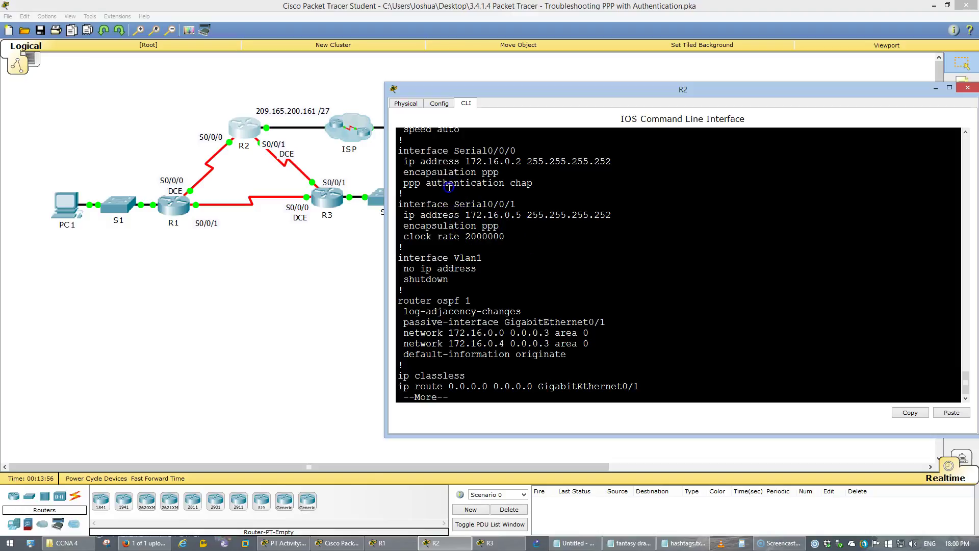
click(572, 279)
scroll(577, 283, up, 10)
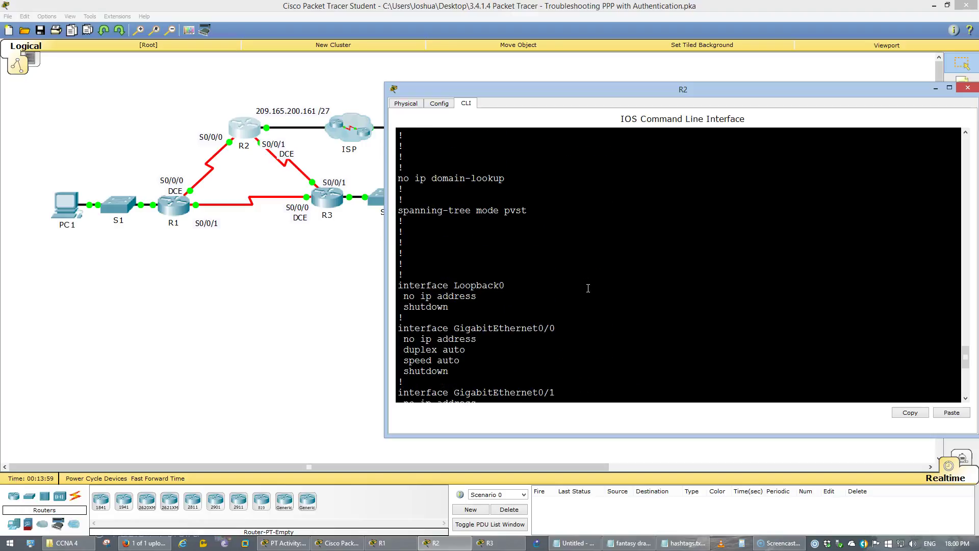
scroll(588, 288, down, 9)
Page through R2's running configuration to find the wrong CHAP usernames.
text(do show run)
key(Return)
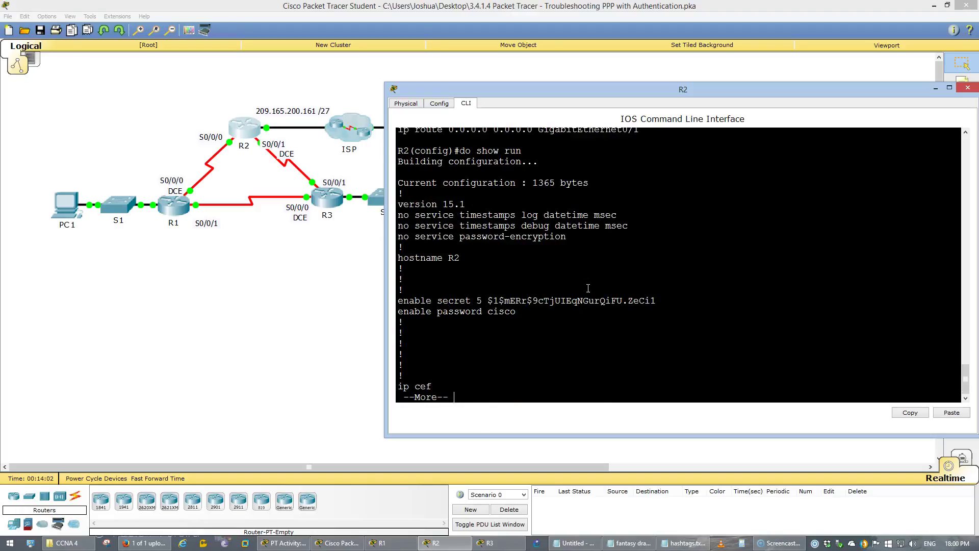
key(space)
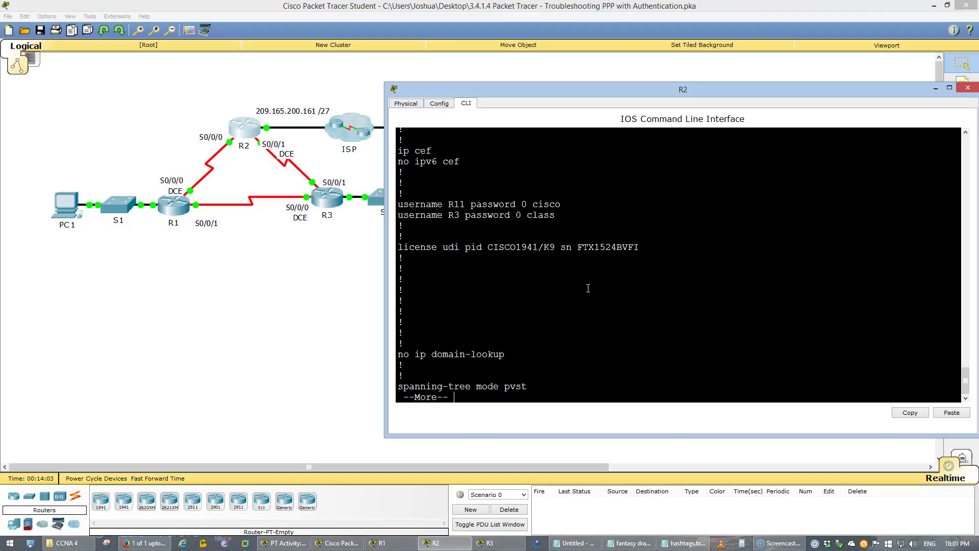
key(q)
text(no username)
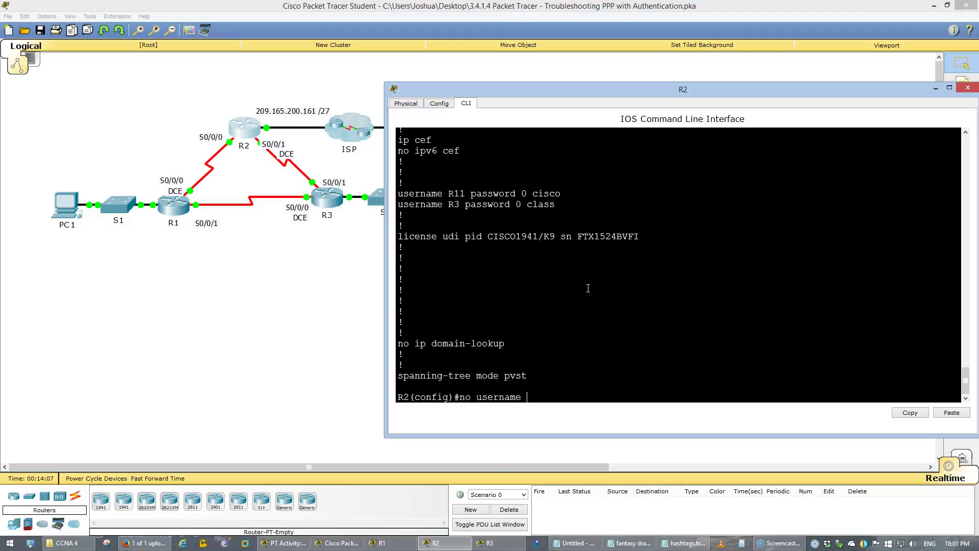
text( R11)
key(Return)
key(Up)
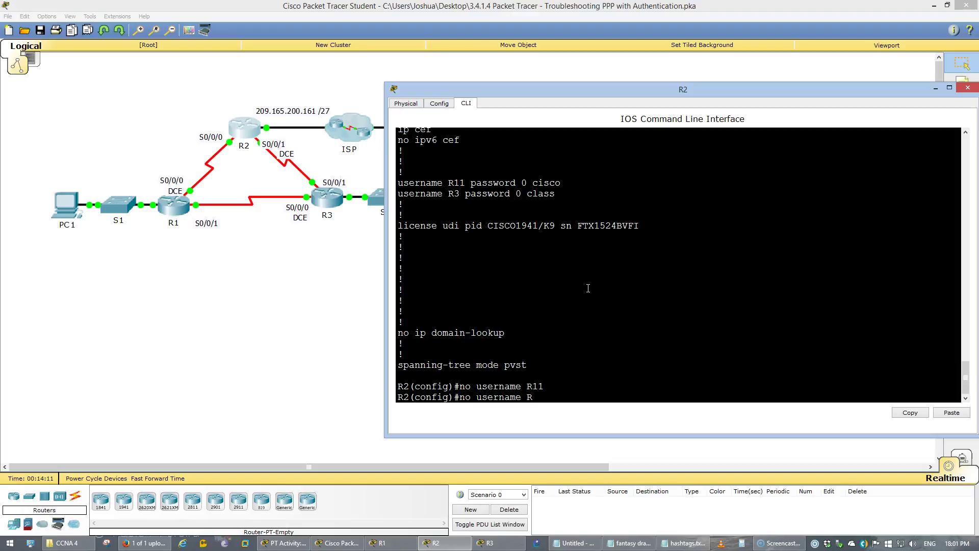
text(3)
key(Return)
text(user)
key(Tab)
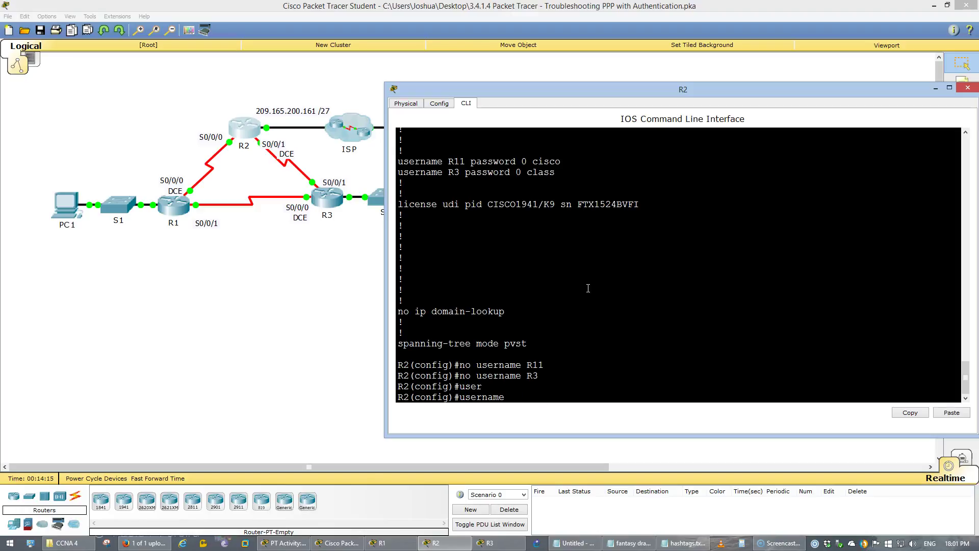
text(R1 cis)
drag(523, 397, 510, 397)
key(BackSpace)
key(BackSpace)
text(isco)
key(Return)
key(Up)
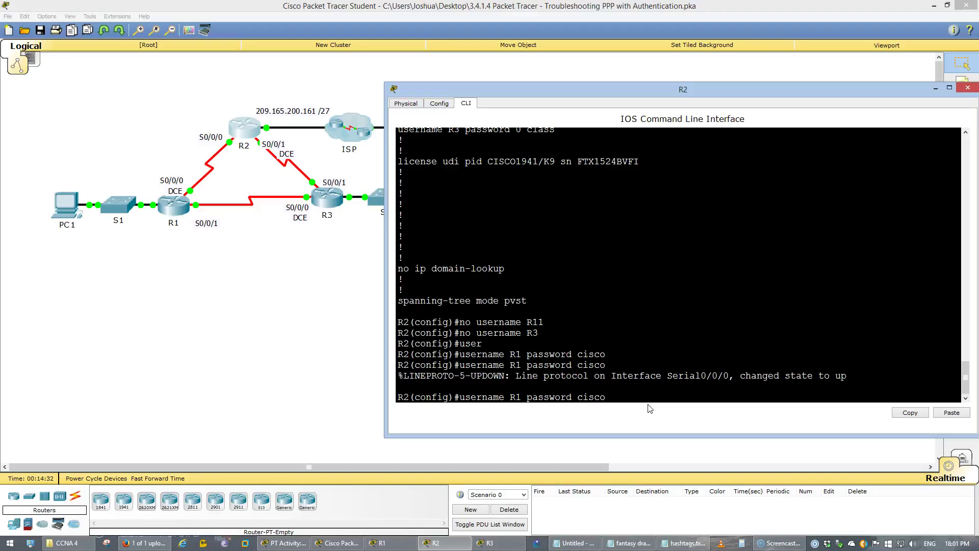
key(Left)
key(Left)
key(Left)
key(Left)
key(Left)
key(Left)
key(Left)
key(Left)
key(Left)
key(Left)
key(Left)
key(Left)
key(Left)
key(Left)
key(Left)
key(BackSpace)
text(3)
key(Return)
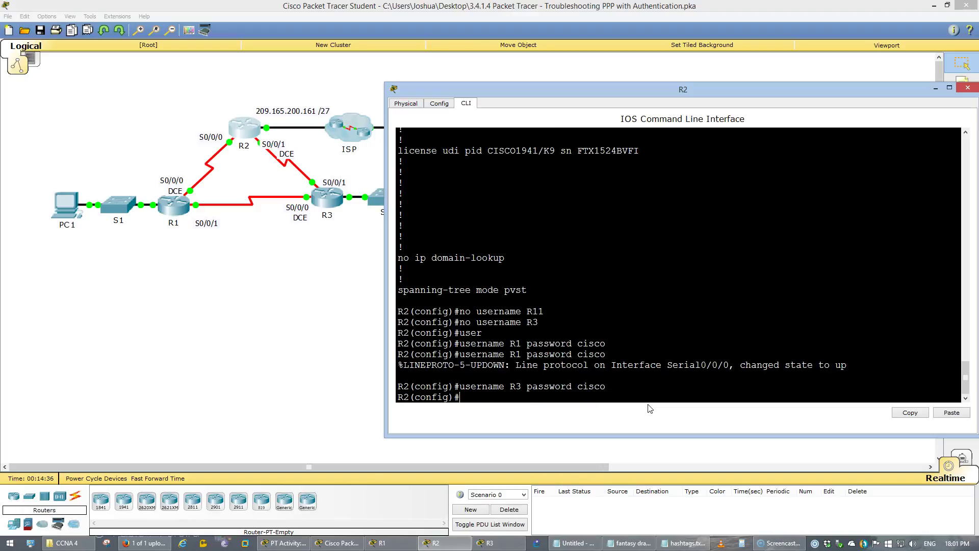
Review R2's Serial0/0/1 PPP settings in the console output.
click(672, 359)
scroll(673, 355, up, 9)
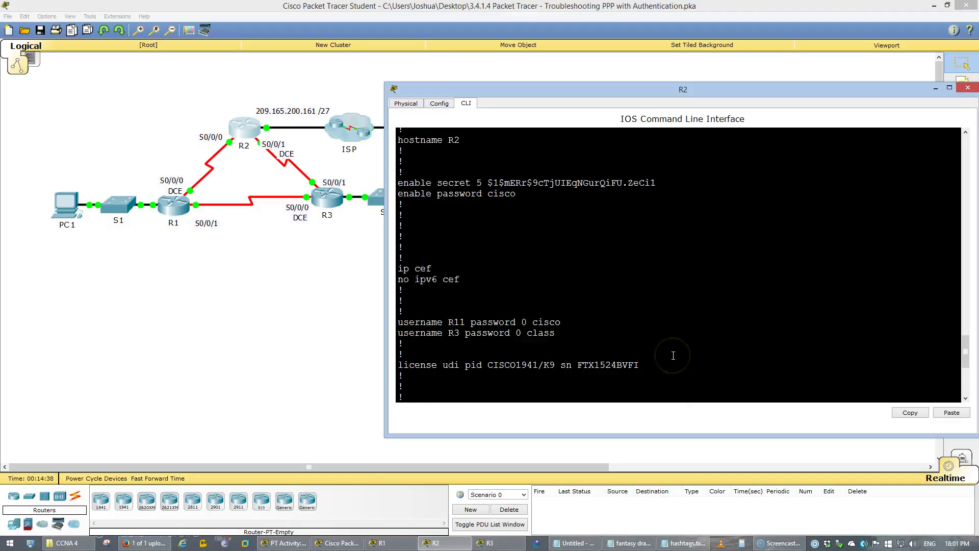
scroll(673, 355, down, 2)
scroll(673, 356, up, 13)
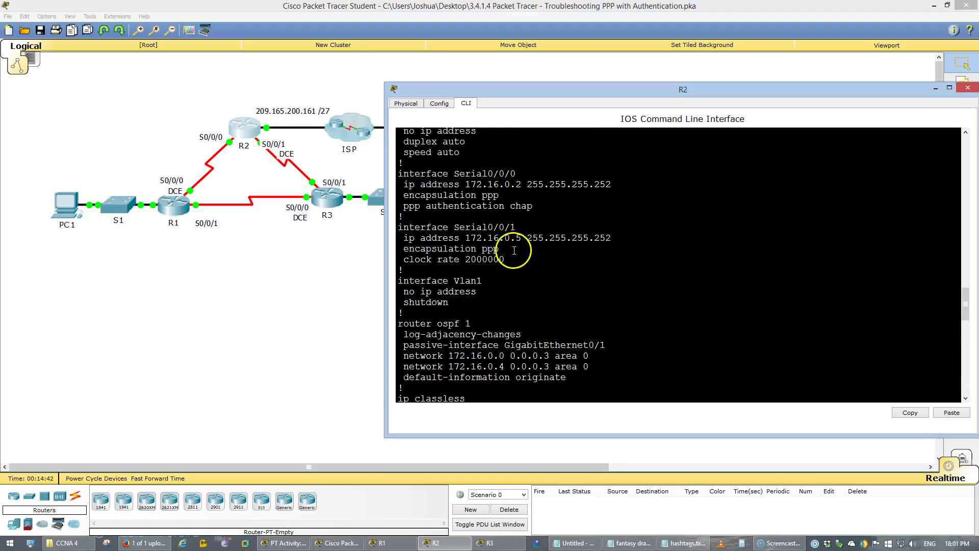
drag(505, 260, 428, 241)
scroll(507, 265, down, 20)
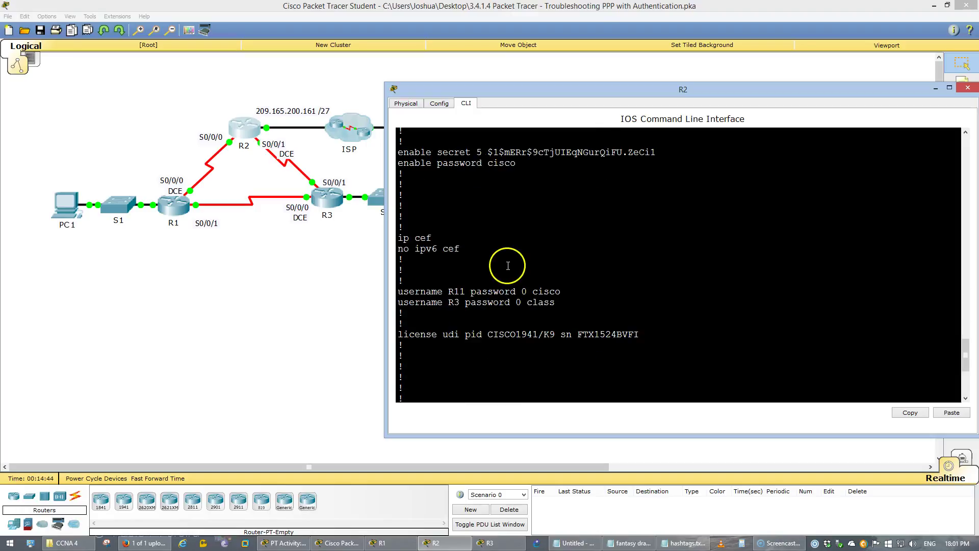
Enable PPP CHAP authentication on R2's Serial0/0/1 and save the configuration.
text(int s0/0/1)
key(Return)
text(ppp au)
key(Tab)
text(c)
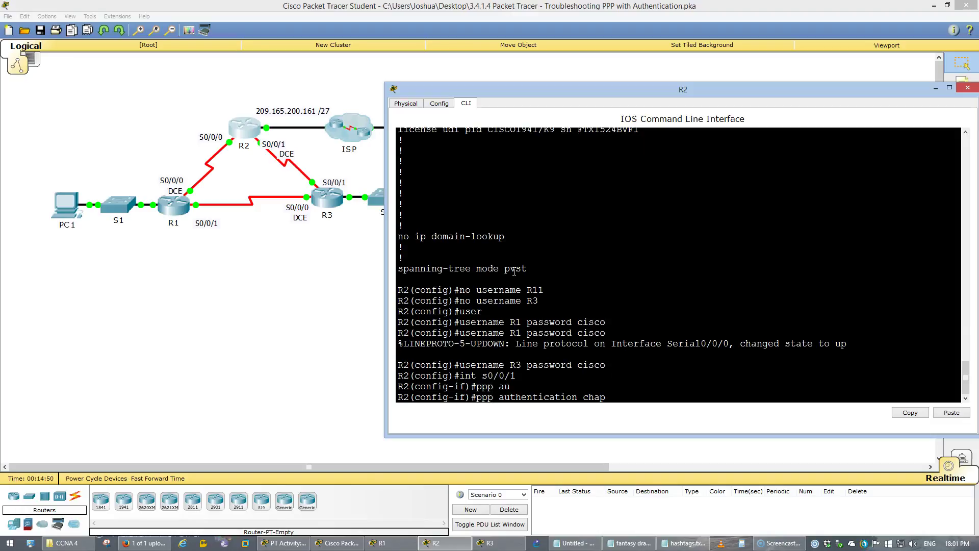
key(Return)
text(exi)
key(Return)
text(do wr)
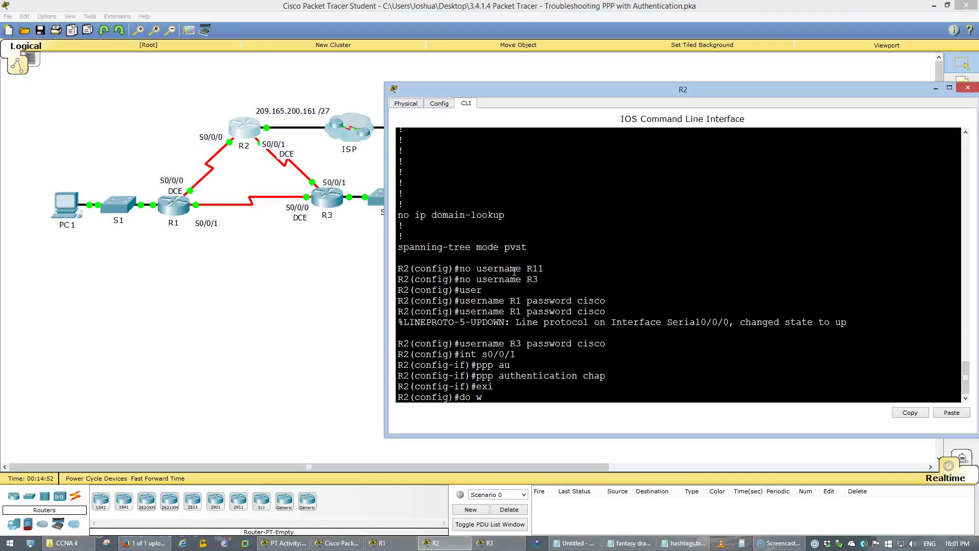
key(Return)
Verify R2's running config shows usernames R1 and R3 and CHAP on both serial links.
text(do show run)
key(Return)
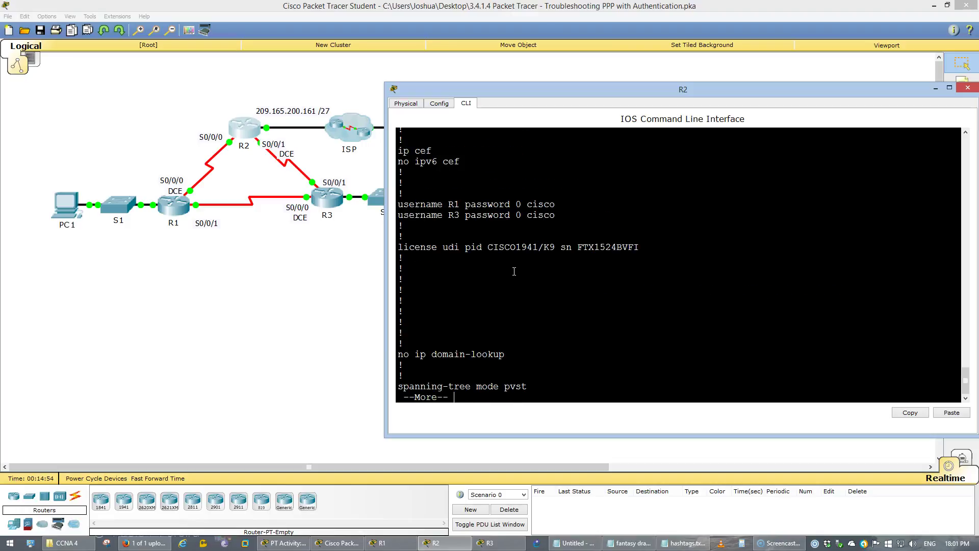
key(space)
key(space)
scroll(561, 286, up, 10)
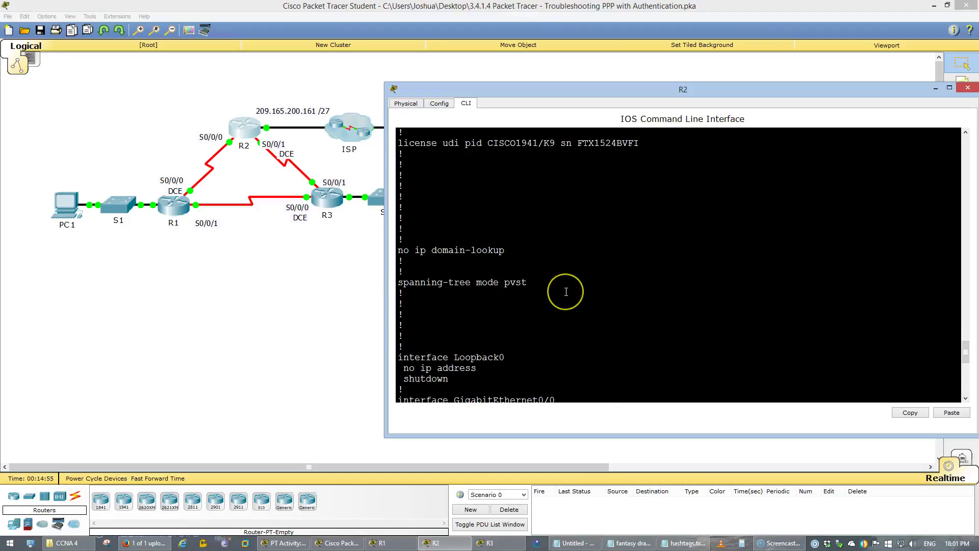
drag(556, 173, 399, 161)
click(532, 208)
scroll(532, 208, down, 10)
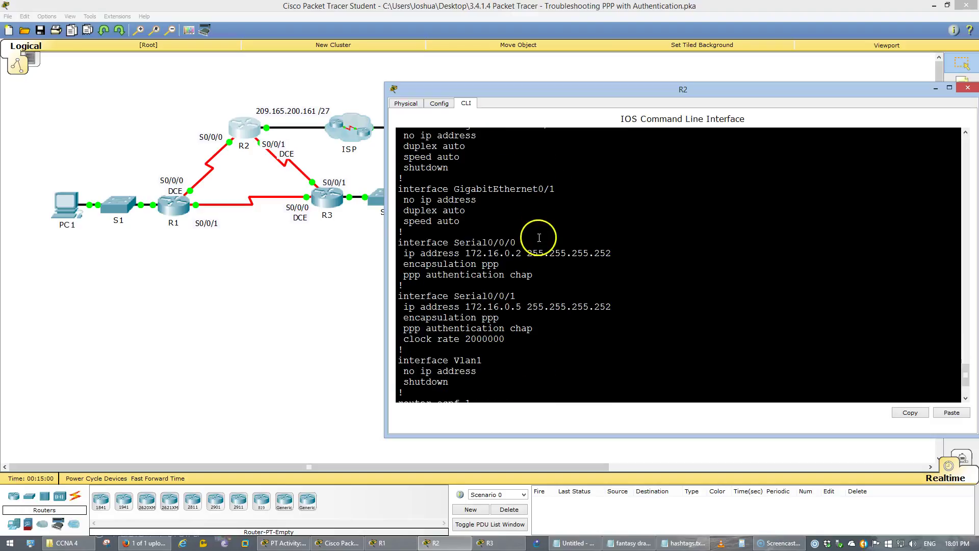
drag(533, 329, 439, 259)
click(517, 264)
scroll(517, 263, down, 3)
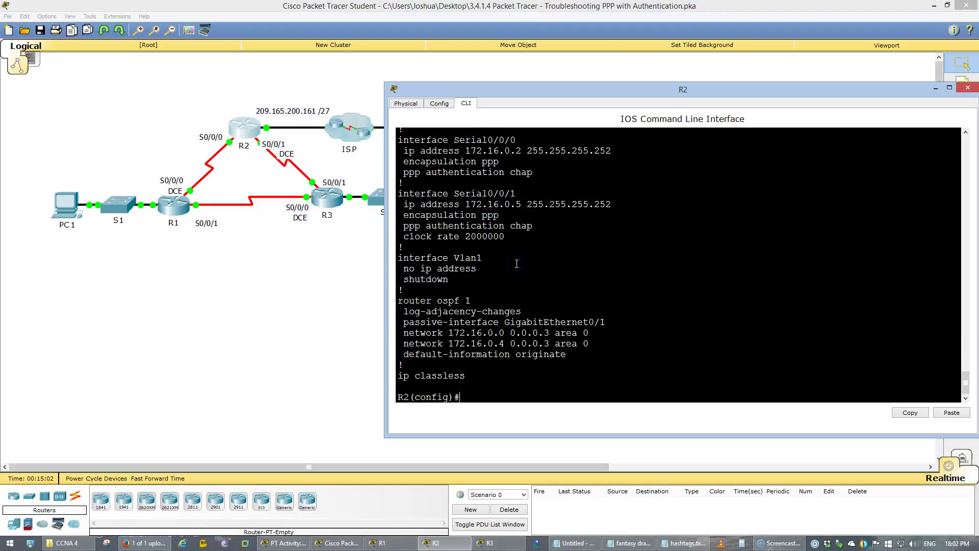
Save R2's configuration again, then switch to R3's command line.
text(do wr)
key(Return)
click(334, 200)
click(465, 229)
Run 'do show run' on R3 and page to the username lines.
key(Return)
text(do show run)
key(Return)
key(space)
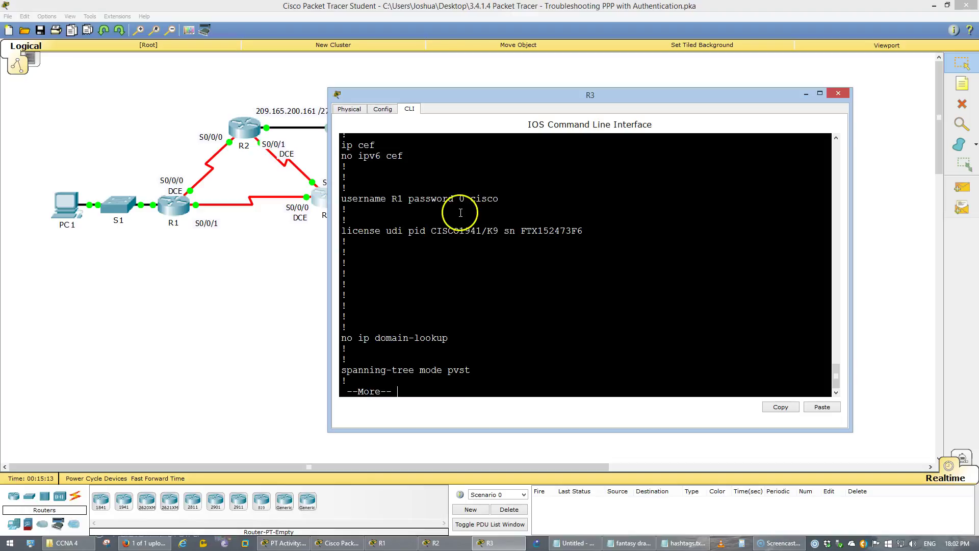
Page R3's running config and highlight the Serial0/0/0 address and clock rate lines.
click(433, 194)
key(space)
drag(457, 357, 341, 327)
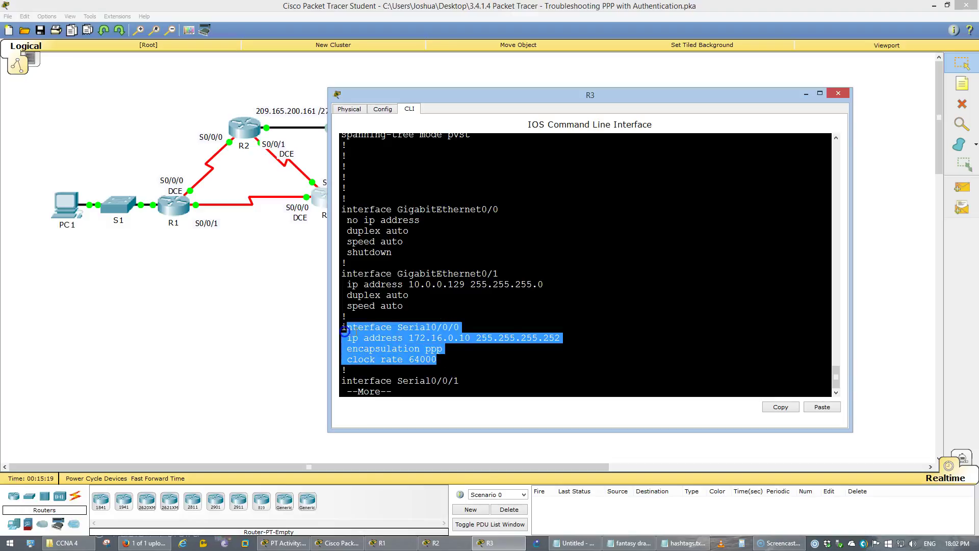
click(442, 349)
click(479, 337)
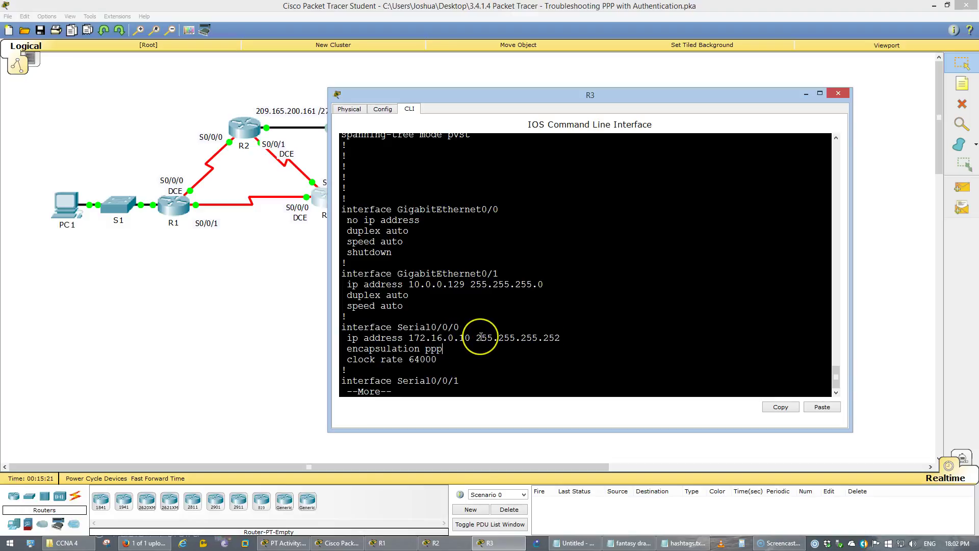
Page further and highlight Serial0/0/1's 'ppp authentication pap' line.
key(space)
click(439, 227)
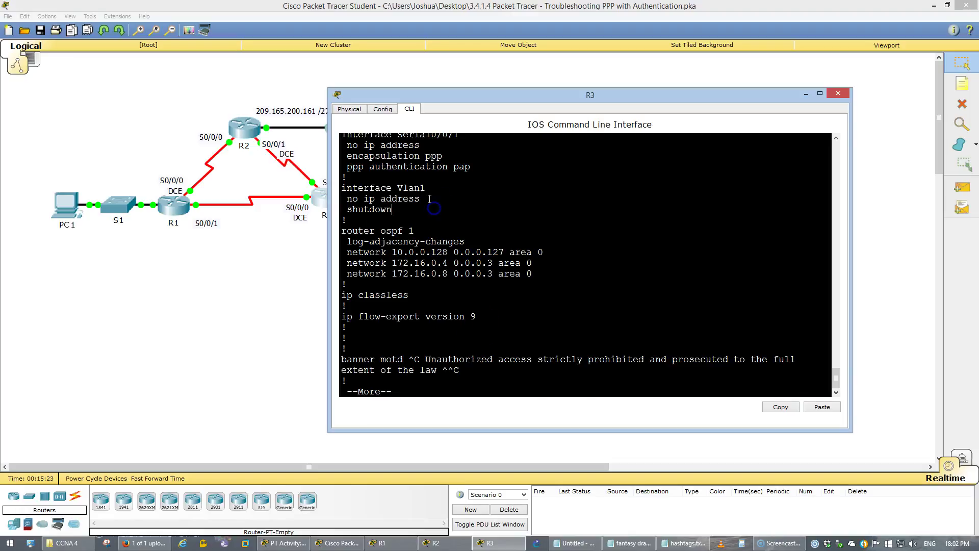
scroll(459, 214, up, 1)
click(503, 219)
drag(471, 198, 348, 197)
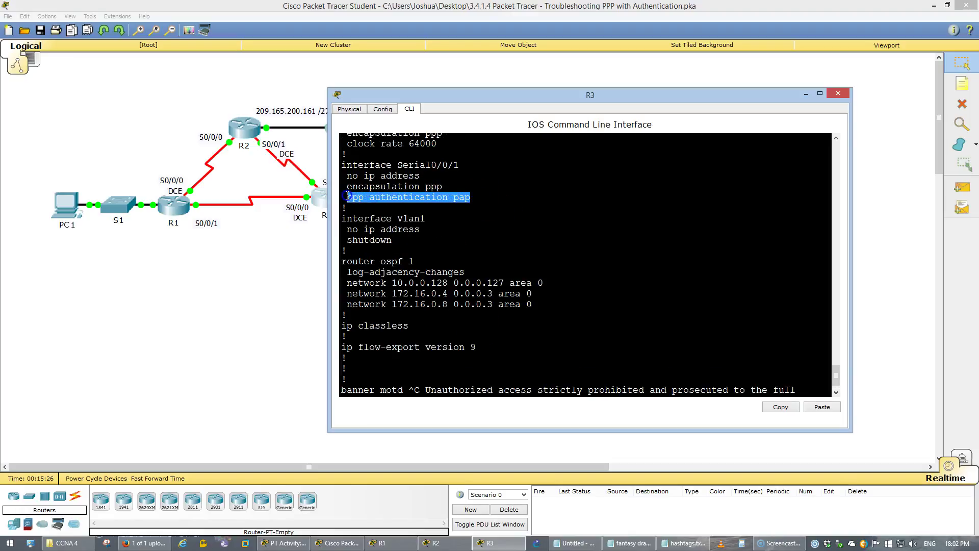
click(473, 248)
scroll(487, 252, up, 7)
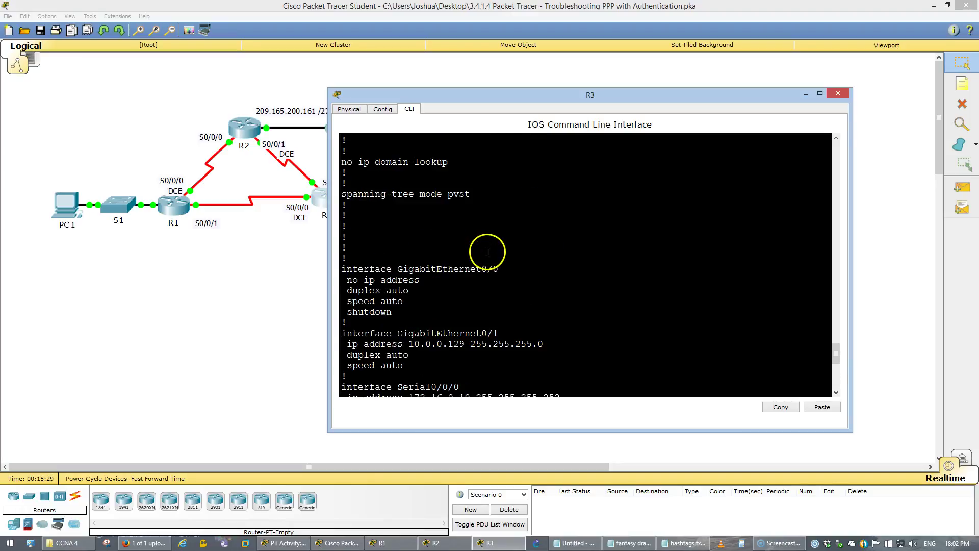
scroll(489, 252, down, 13)
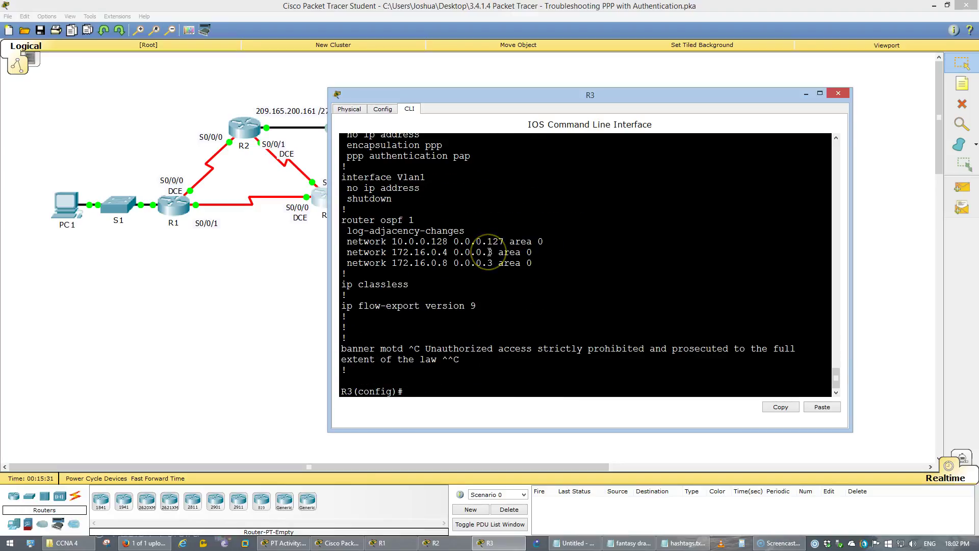
Add a username R2 entry with the lab password and set CHAP authentication on Serial0/0/0.
text(ame)
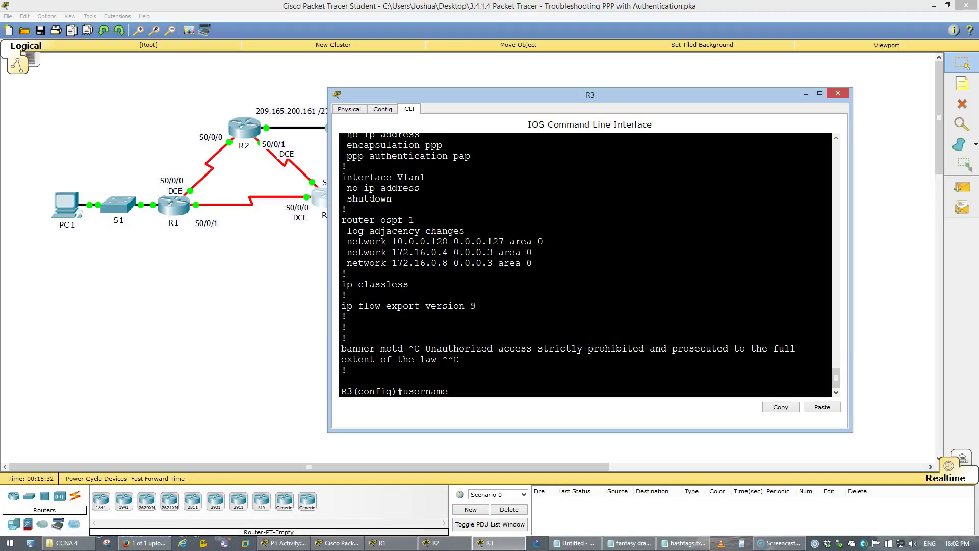
text( R2 password cisco)
key(Return)
text(int s0/0/1)
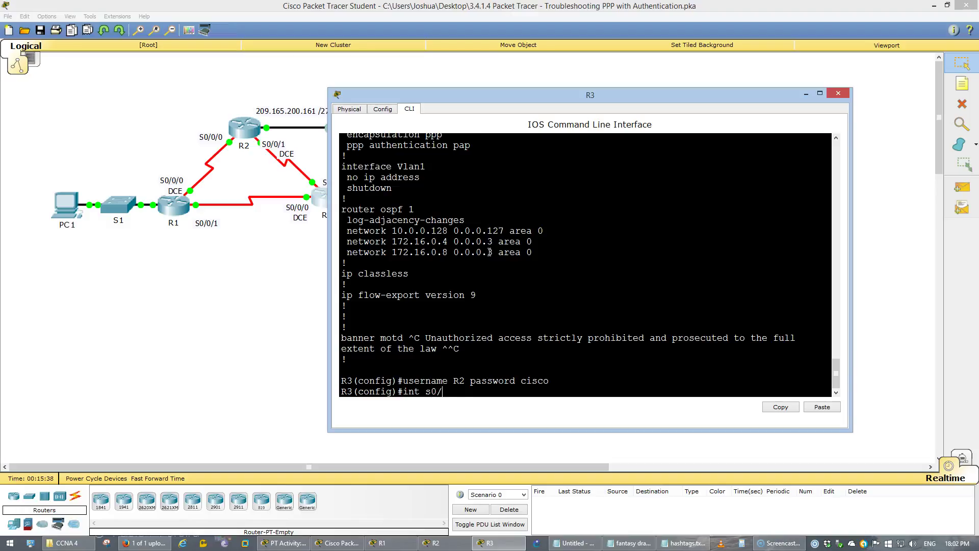
key(Return)
scroll(650, 327, up, 4)
scroll(650, 327, up, 3)
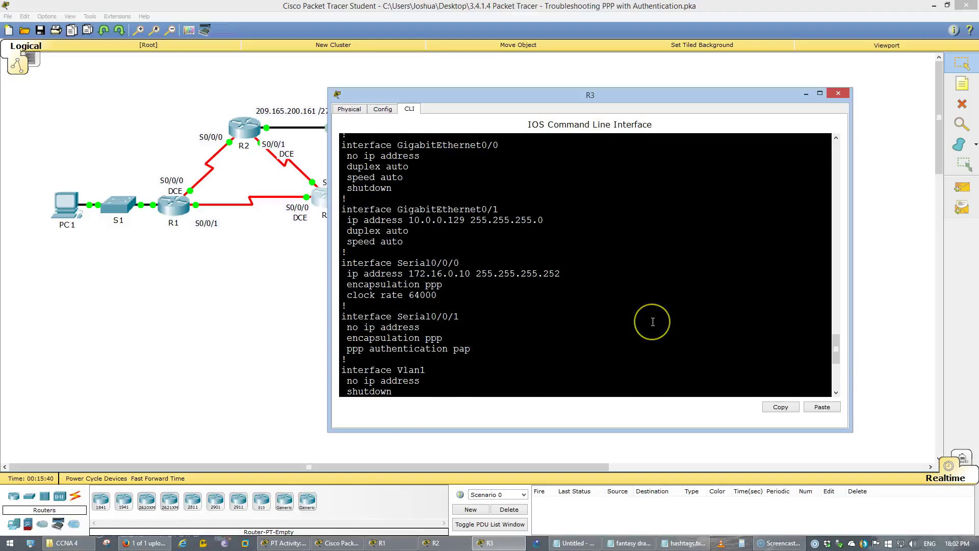
scroll(653, 321, down, 1)
scroll(653, 321, down, 6)
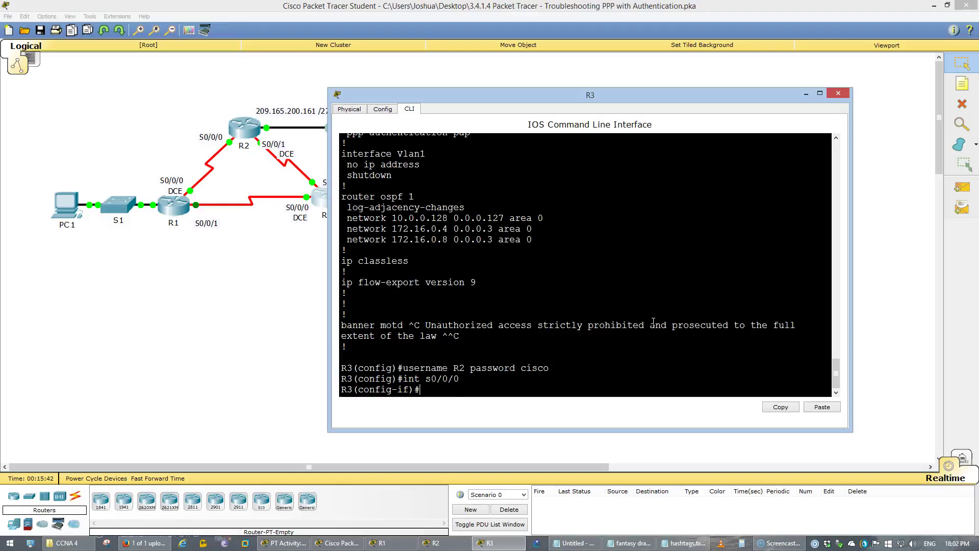
text(ppp authen)
key(Tab)
text(chap)
key(Return)
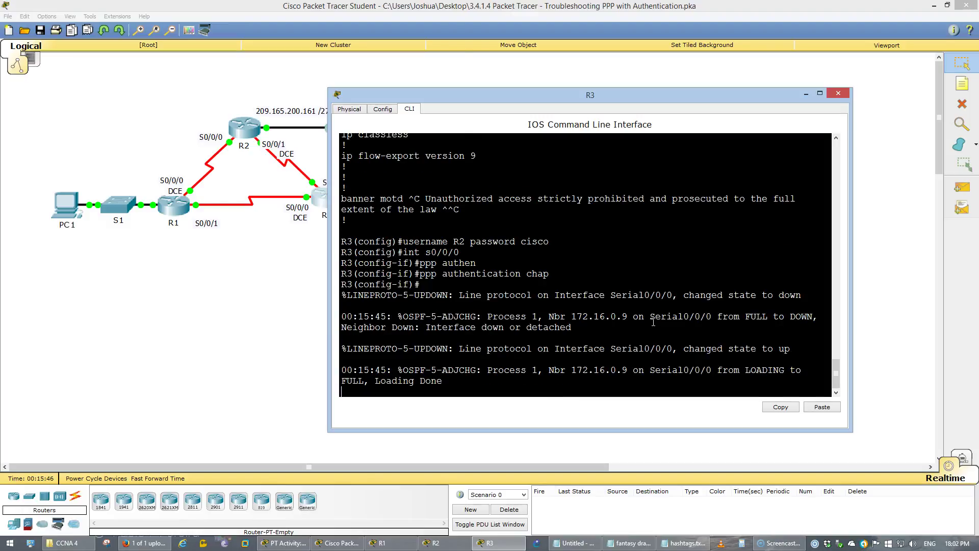
key(Return)
On Serial0/0/1, remove PAP authentication and apply 'ppp authentication chap'.
key(Up)
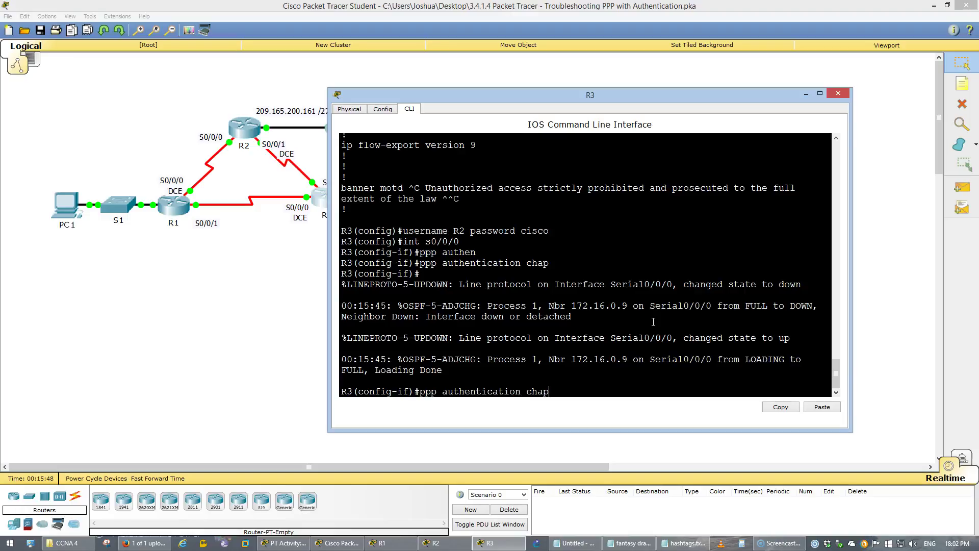
key(Up)
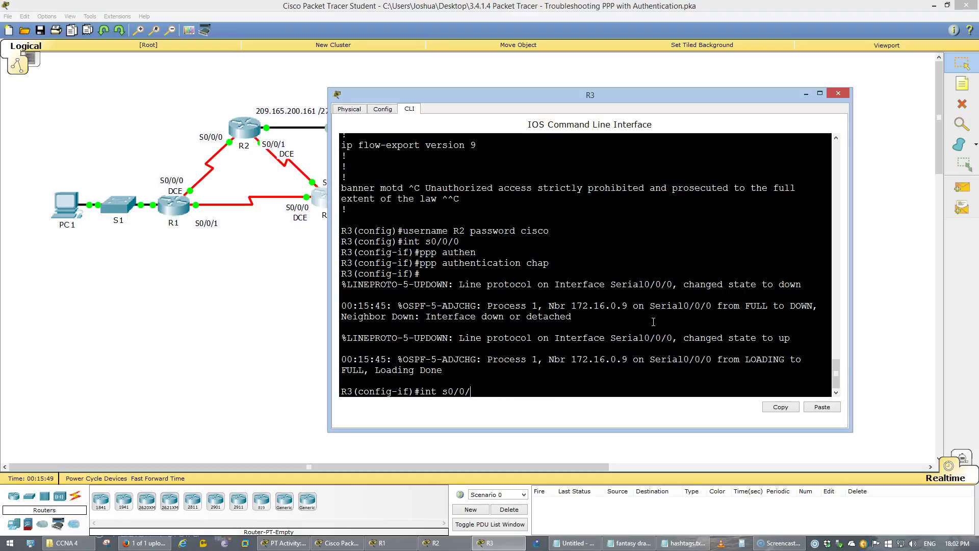
key(Return)
text(no ppp au)
key(Tab)
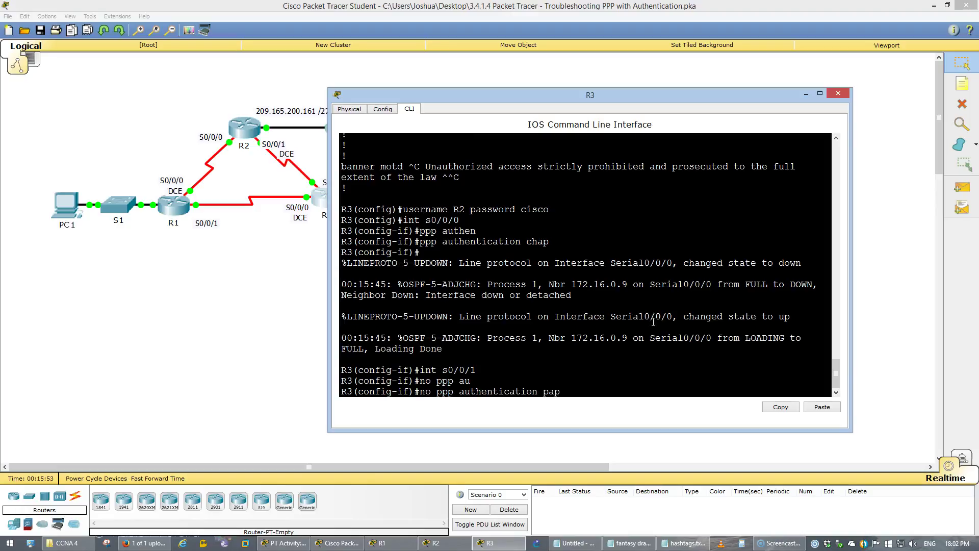
key(Return)
key(Up)
key(Up)
key(Up)
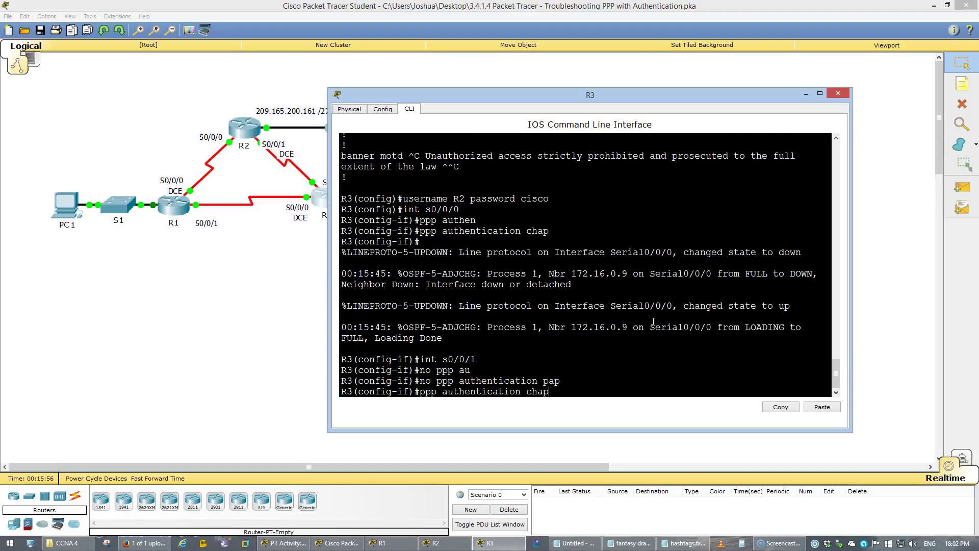
key(Return)
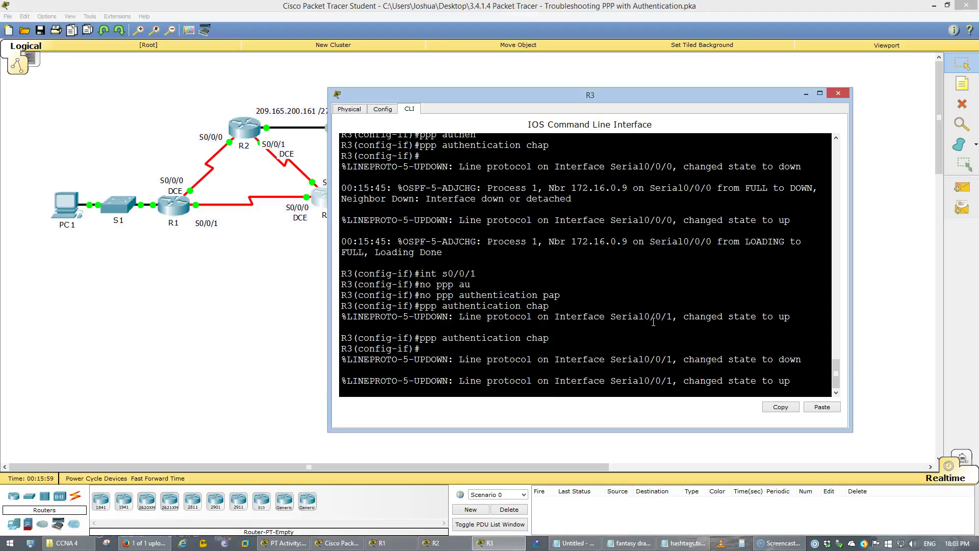
Exit interface mode, save R3 with 'do wr', and page through its running config.
text(exi)
key(Return)
text(do wr)
key(Return)
text(do sh)
key(Return)
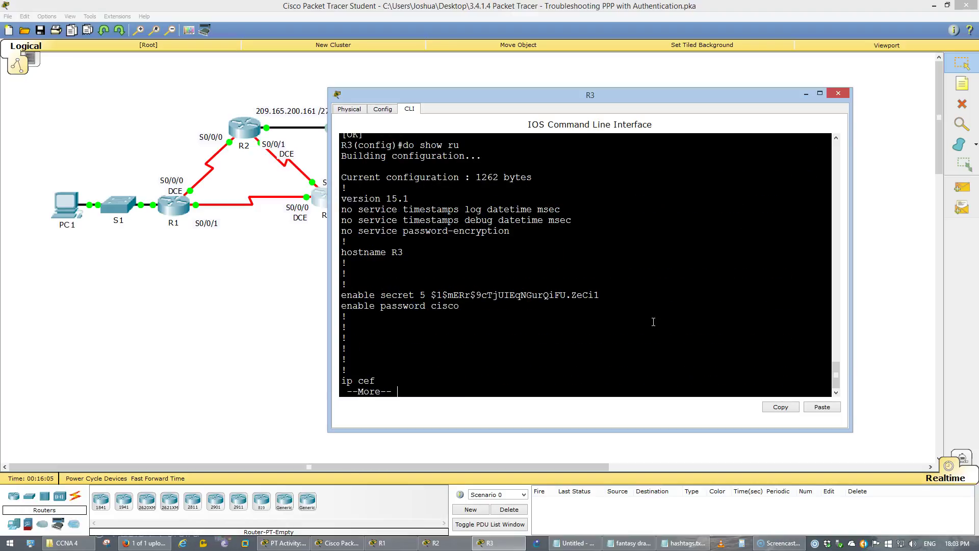
key(space)
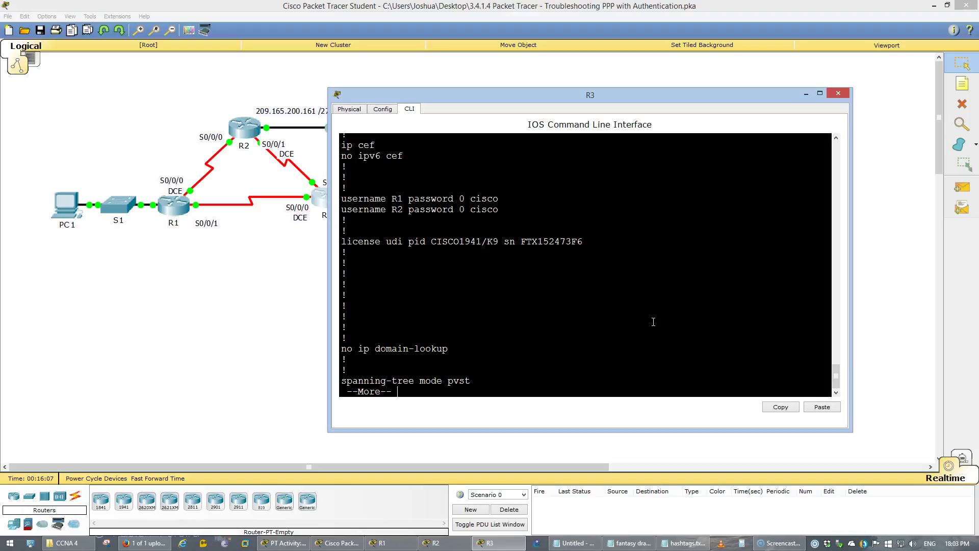
key(space)
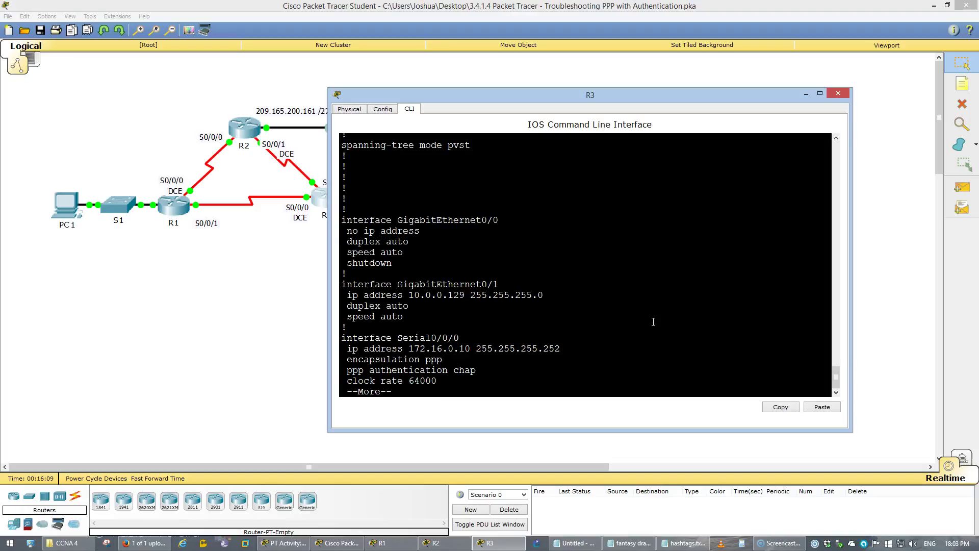
key(space)
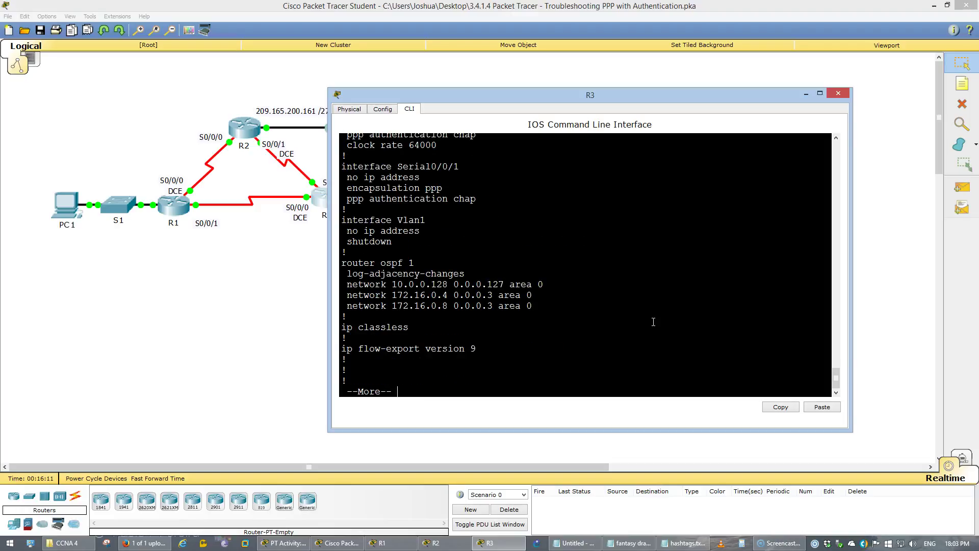
key(space)
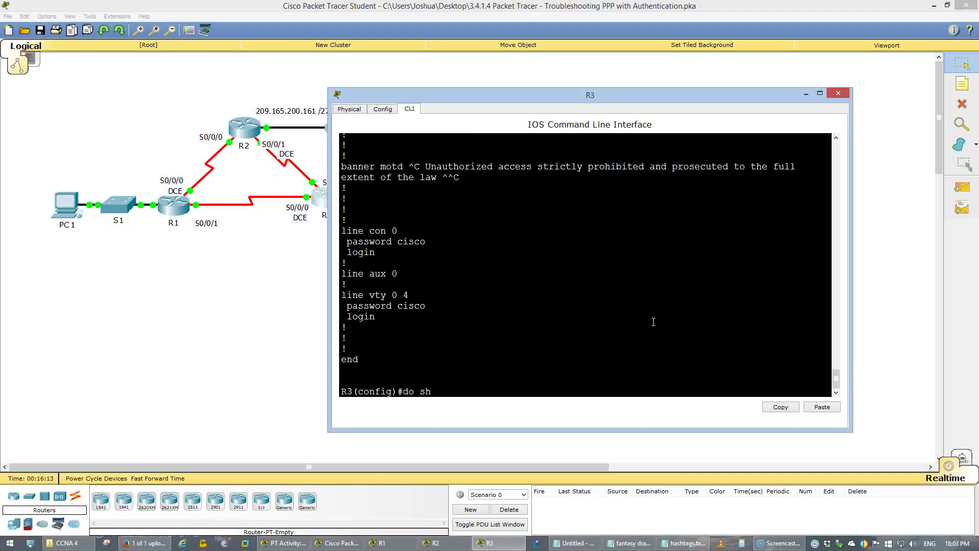
Run 'do show ip ospf neighbor' twice to confirm 172.16.0.9 is FULL on Serial0/0/0.
text(do show ip ospf neigh)
key(Tab)
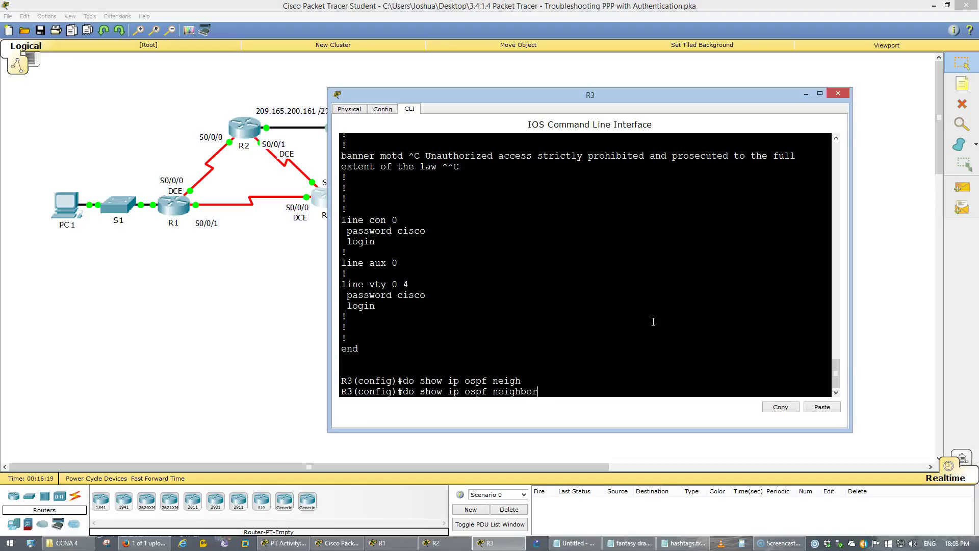
key(Return)
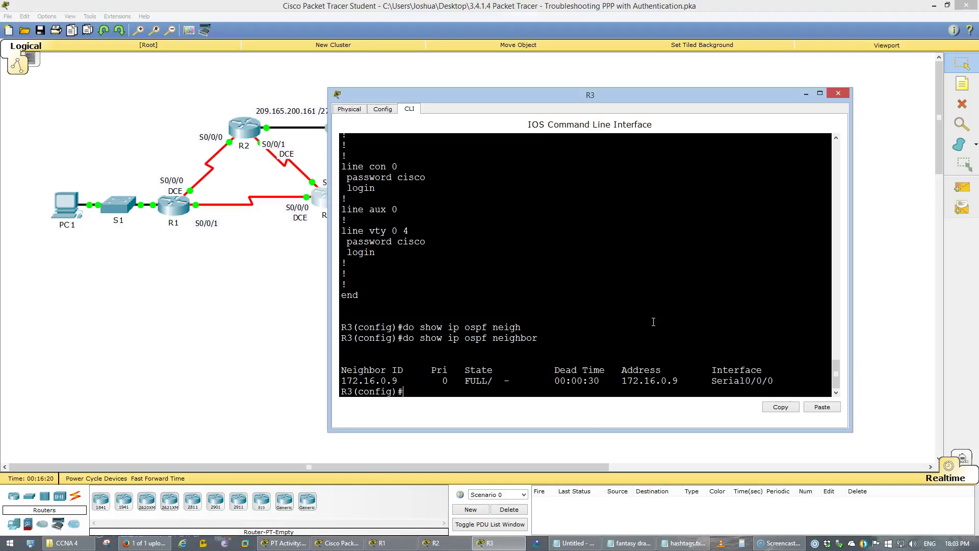
key(Up)
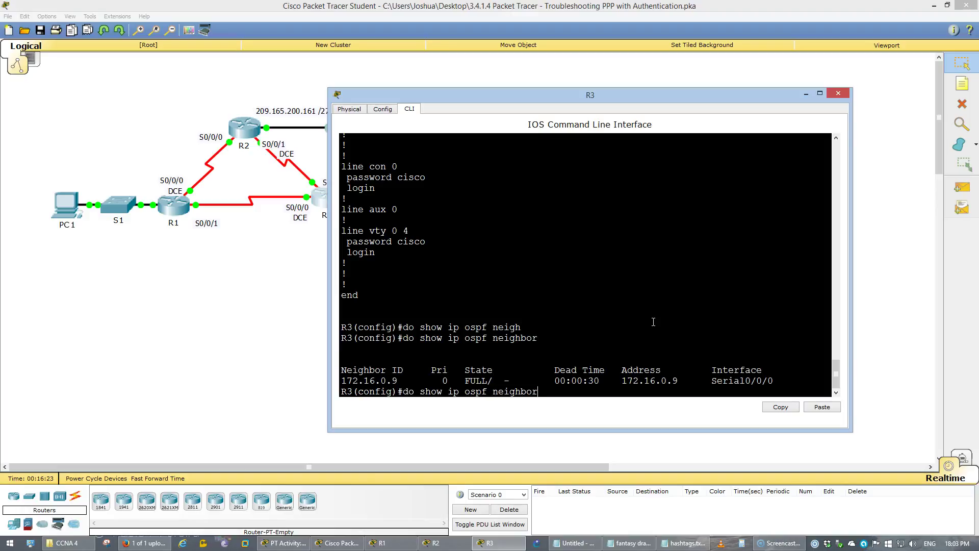
key(Return)
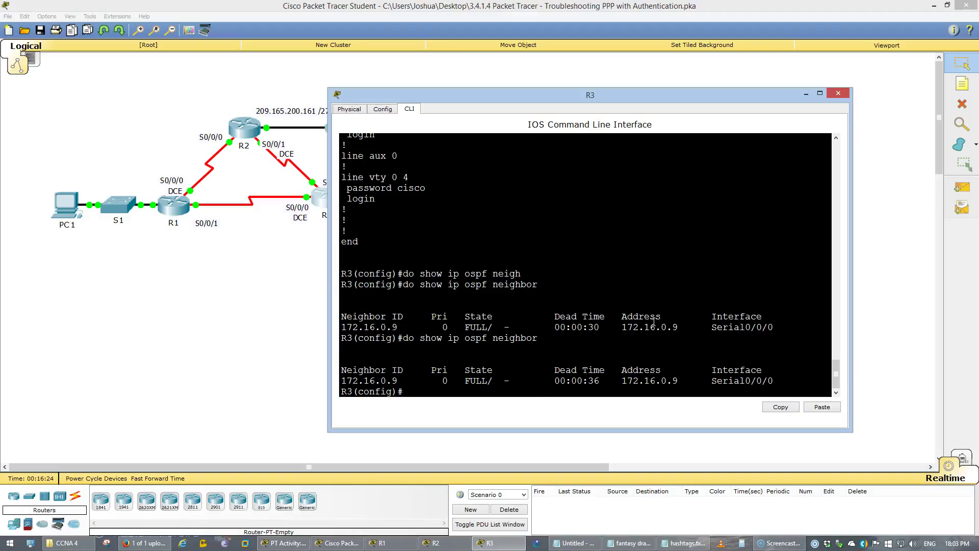
click(287, 543)
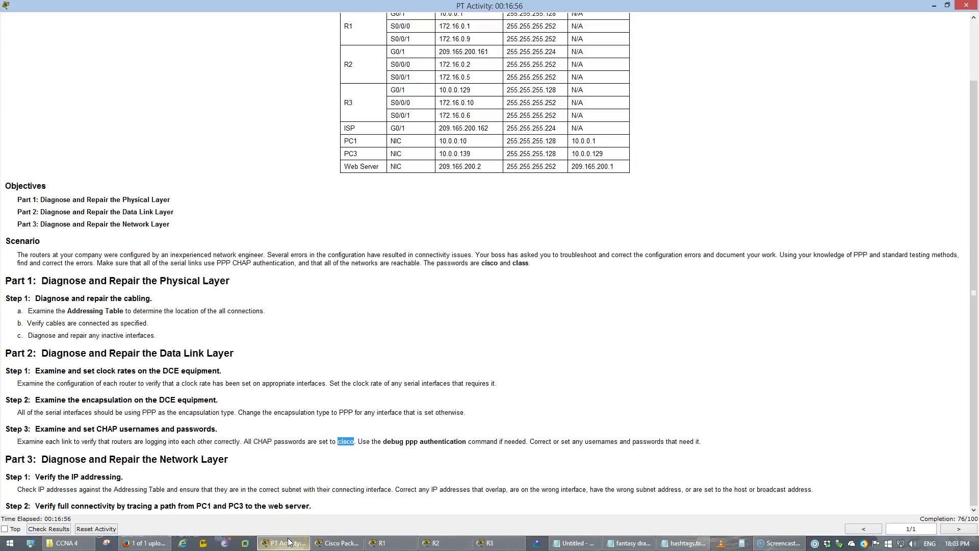
click(481, 435)
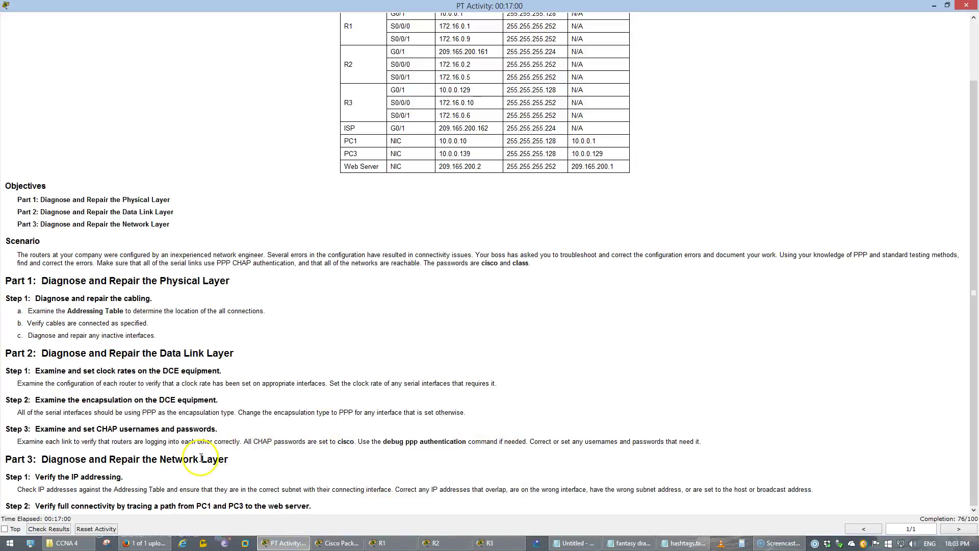
click(151, 457)
drag(150, 458, 262, 461)
click(159, 487)
drag(160, 487, 816, 488)
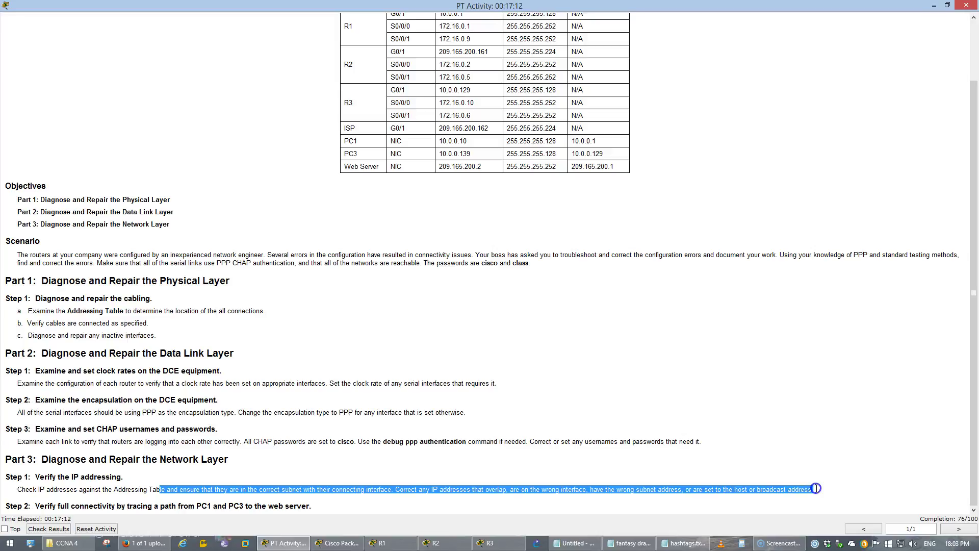
click(816, 488)
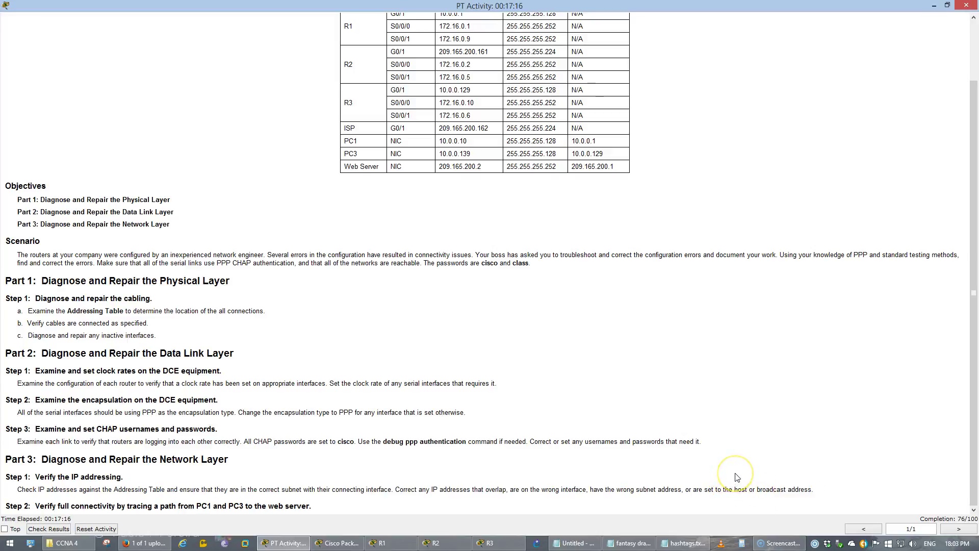
click(763, 182)
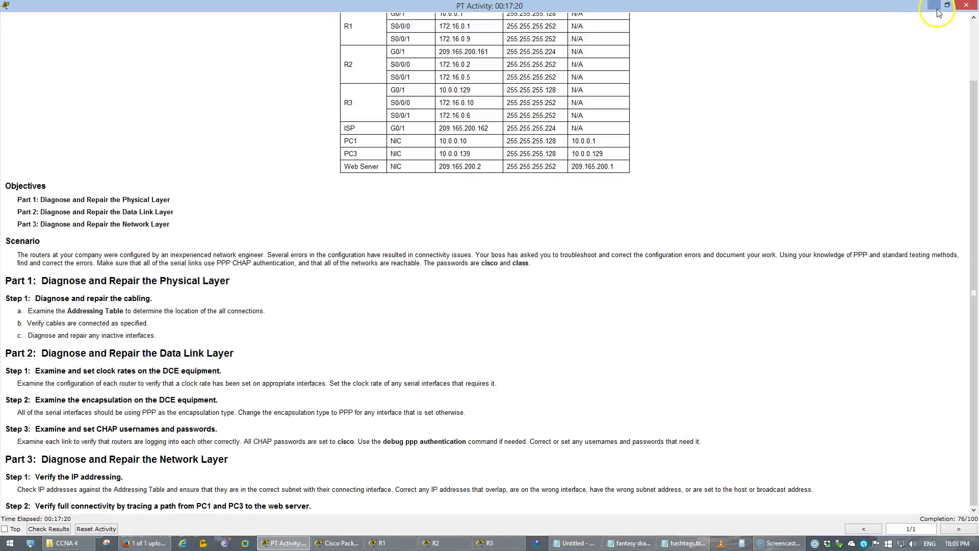
click(933, 5)
List R1's running configuration with 'do show run' and page through it.
click(174, 205)
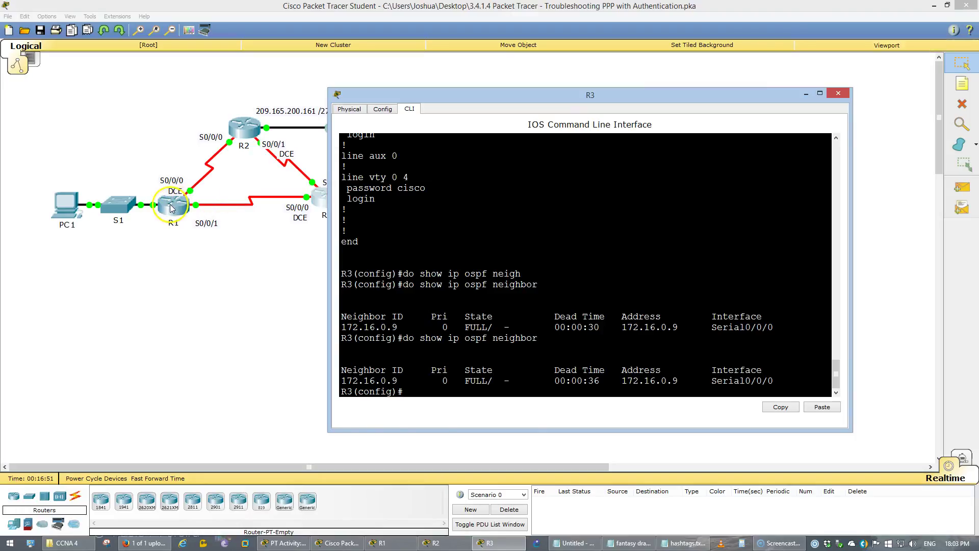
key(Return)
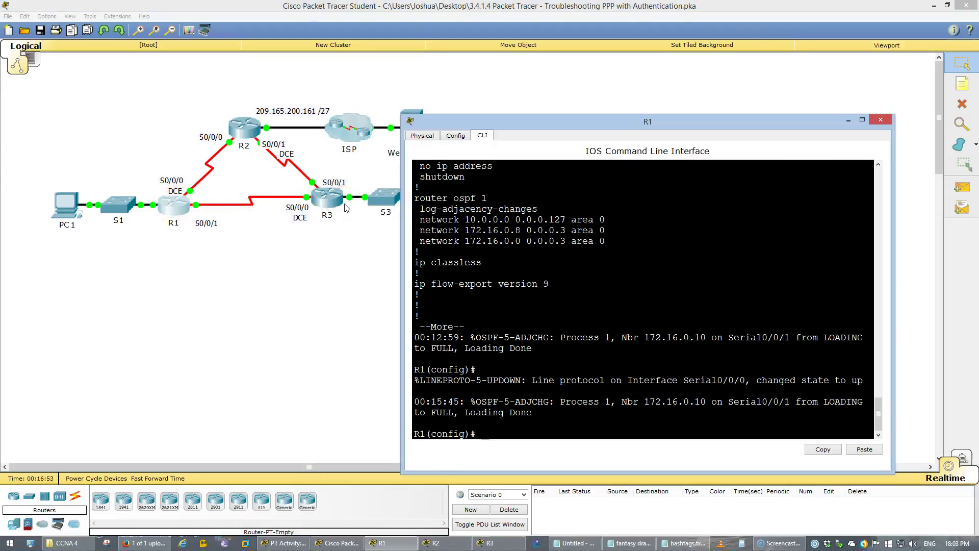
text(do show i)
key(BackSpace)
key(BackSpace)
key(BackSpace)
text(run)
key(Return)
key(space)
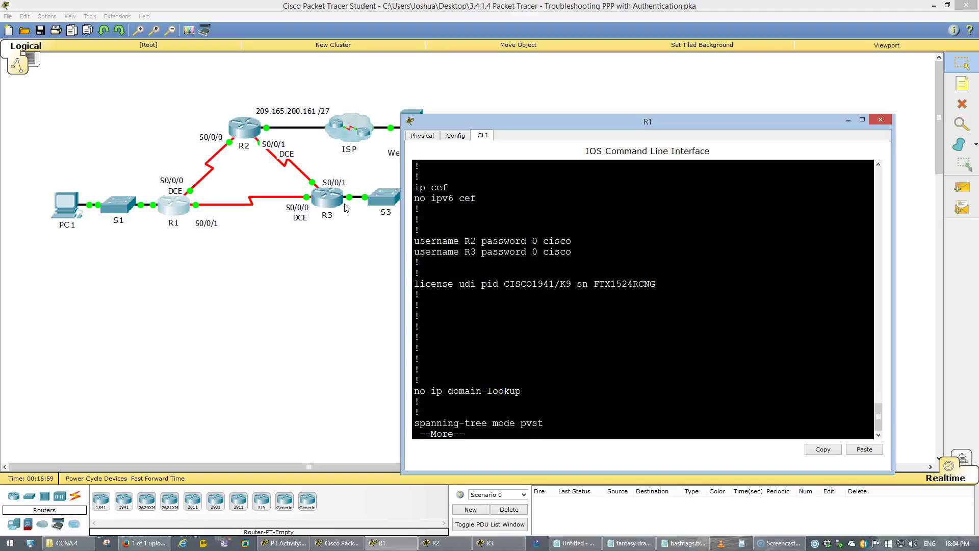
key(space)
key(space)
click(379, 188)
scroll(503, 218, up, 4)
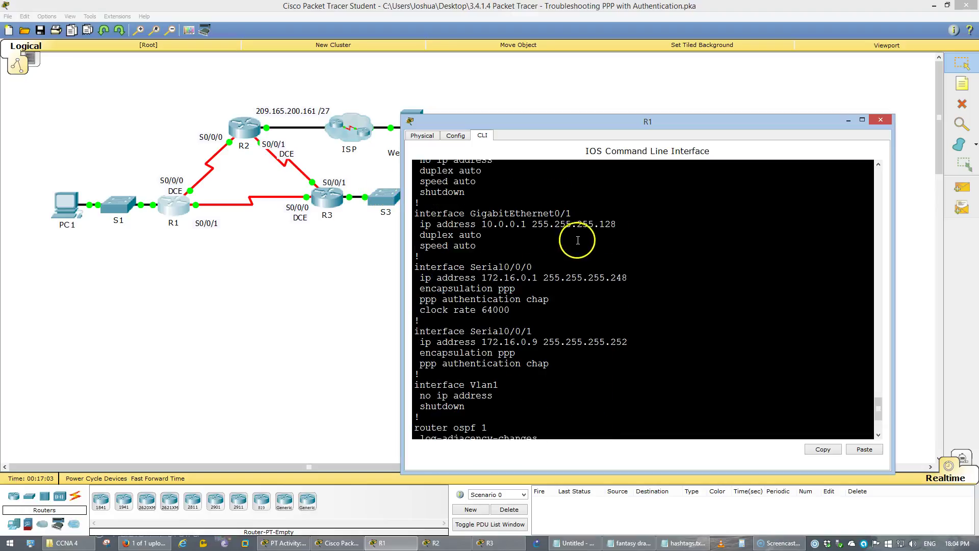
Show the activity's Addressing Table beside R1's console.
click(285, 543)
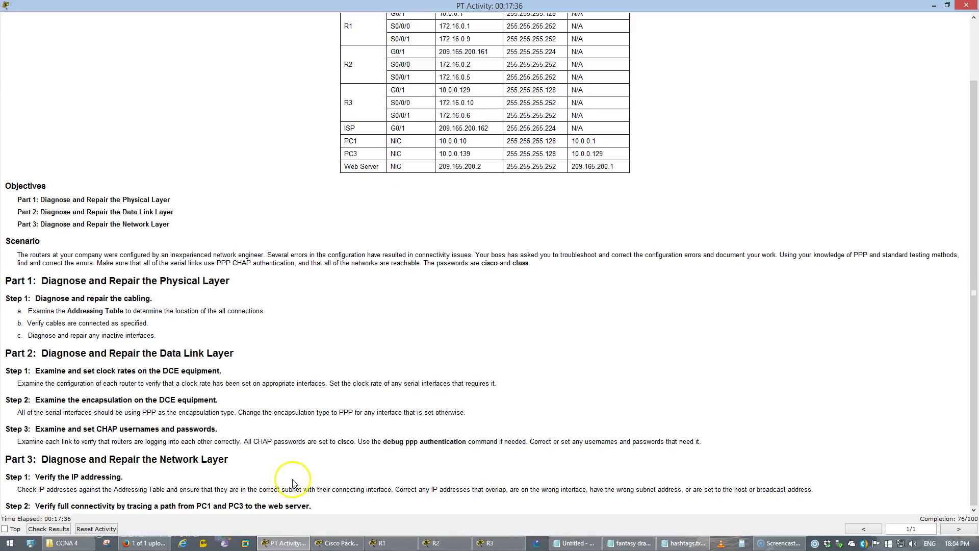
click(280, 253)
scroll(280, 254, up, 2)
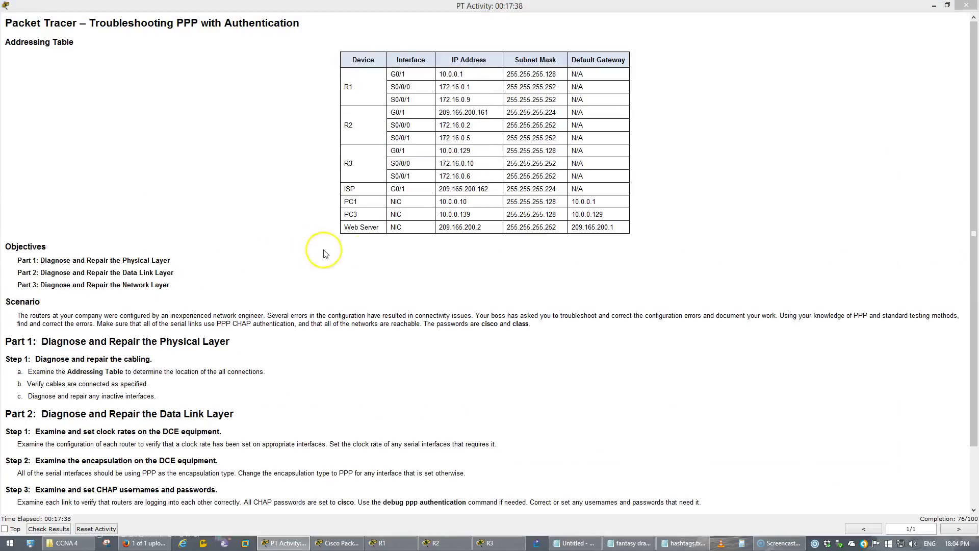
click(382, 543)
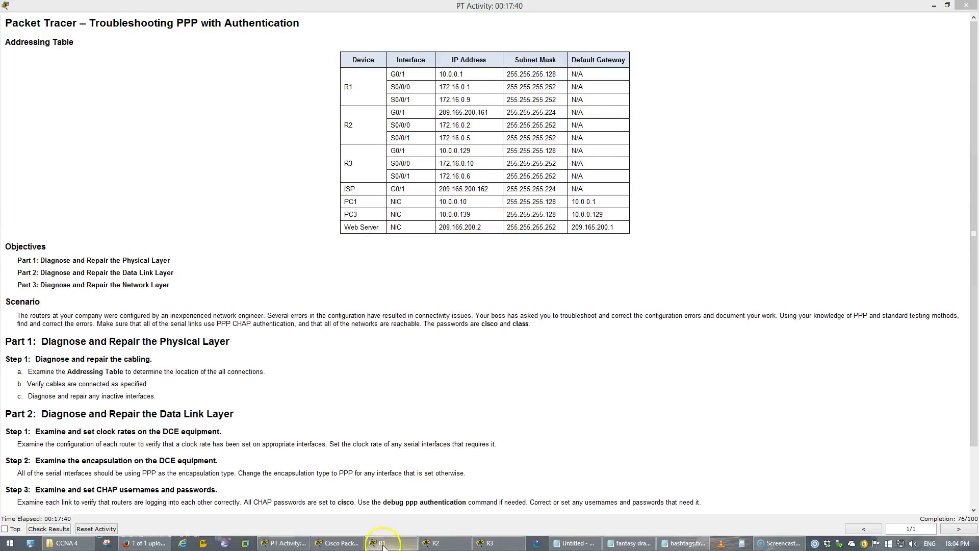
drag(525, 127, 428, 123)
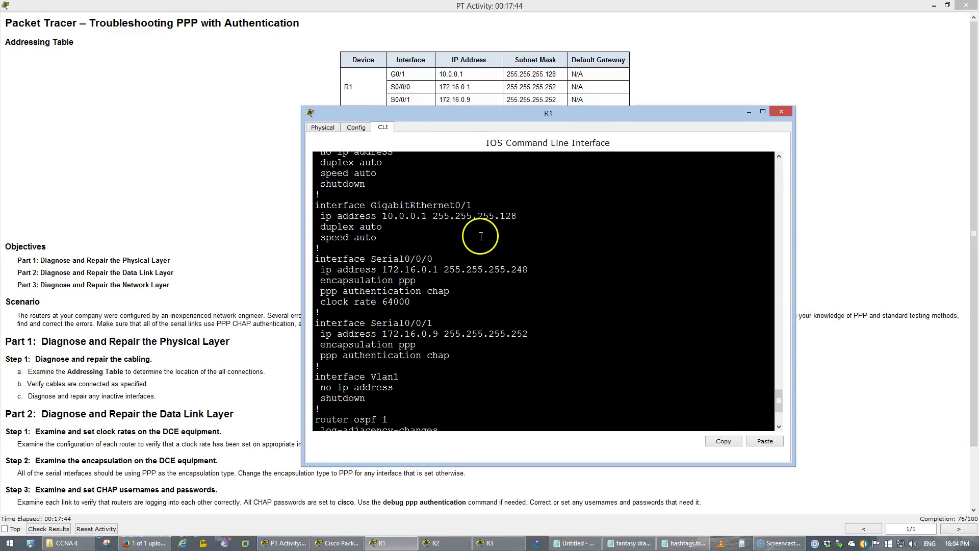
Highlight R1's G0/1, Serial0/0/1 and Serial0/0/0 (255.255.255.248 mask) addresses for comparison.
drag(517, 216, 321, 216)
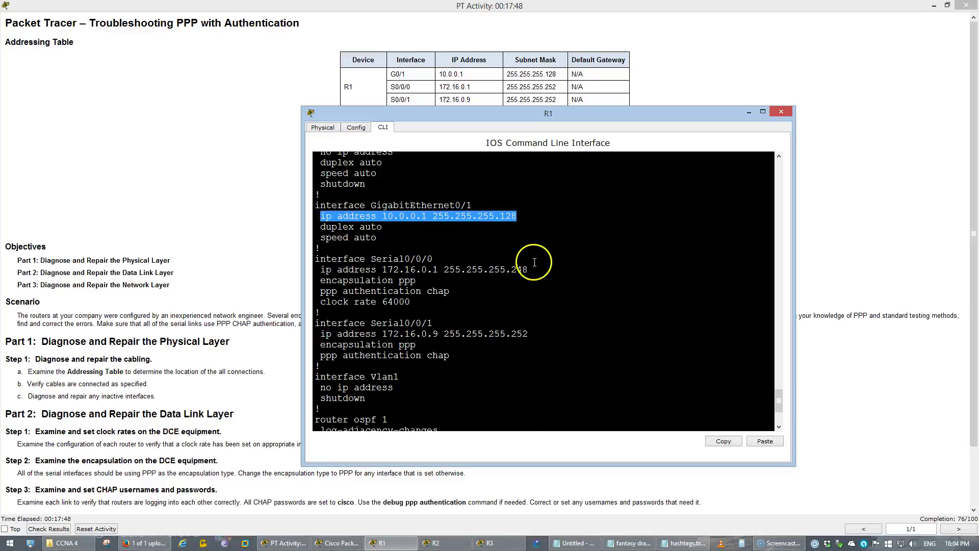
drag(533, 269, 422, 260)
click(427, 280)
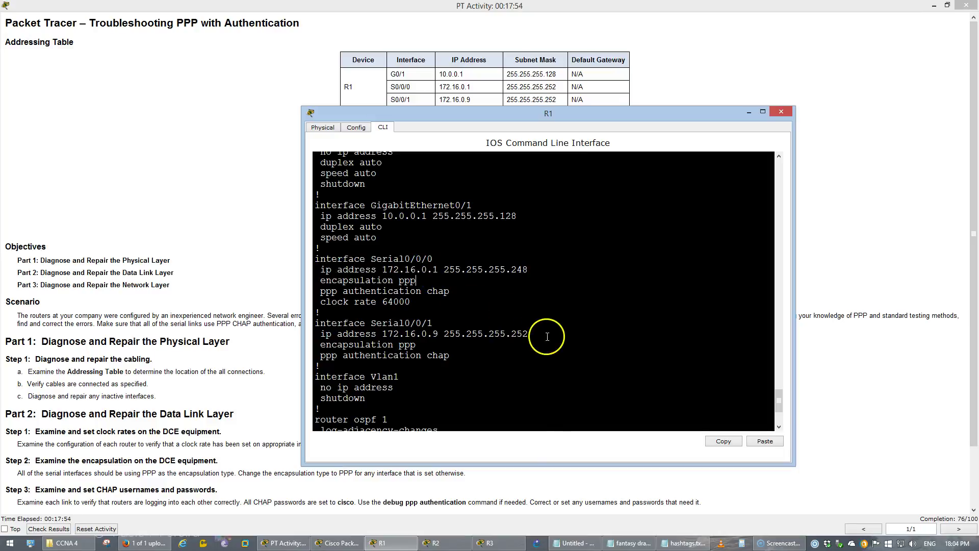
click(530, 332)
drag(529, 331, 359, 334)
click(384, 252)
drag(371, 205, 494, 207)
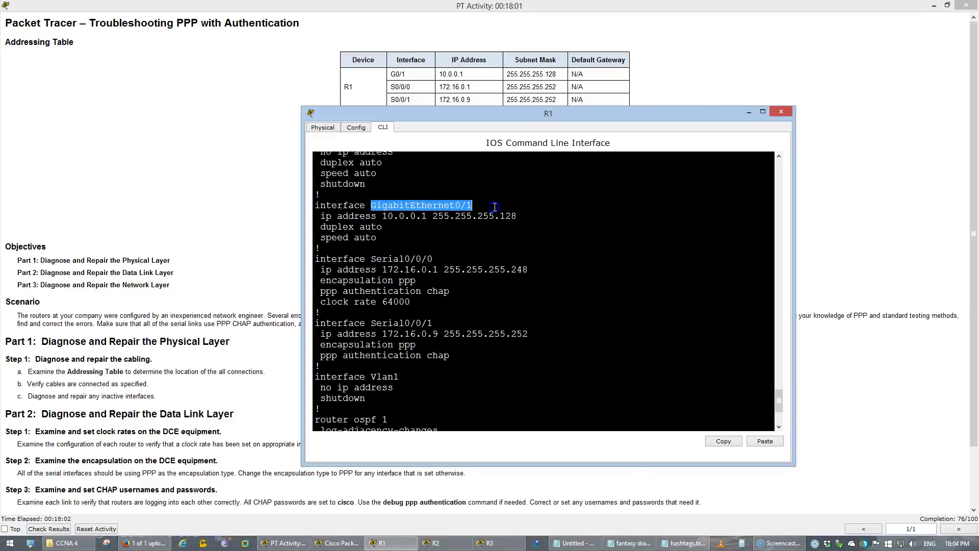
drag(561, 271, 316, 259)
Readdress R1's Serial0/0/0 to 172.16.0.1 255.255.255.252.
click(523, 346)
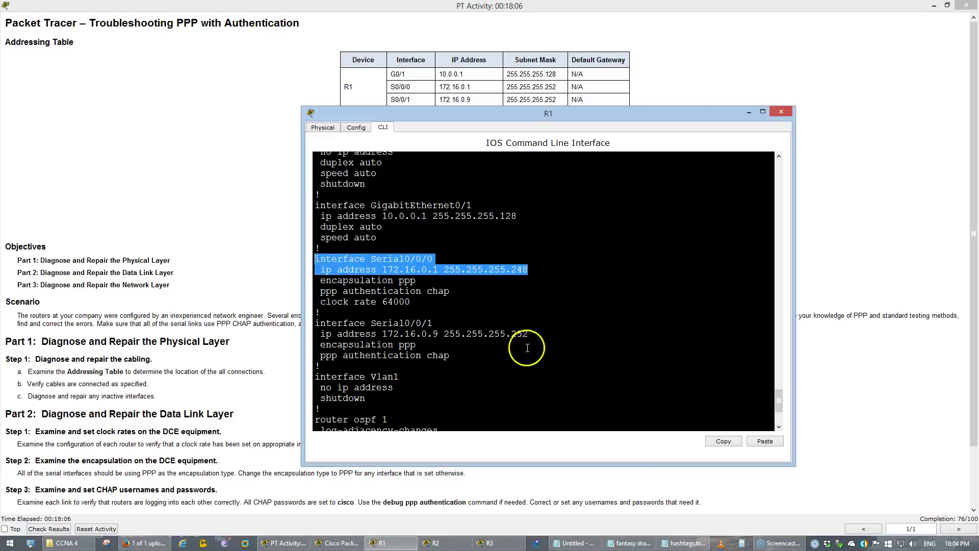
text(int s0/0/0)
key(Return)
text(no ip address)
key(Return)
text(ip add)
key(Tab)
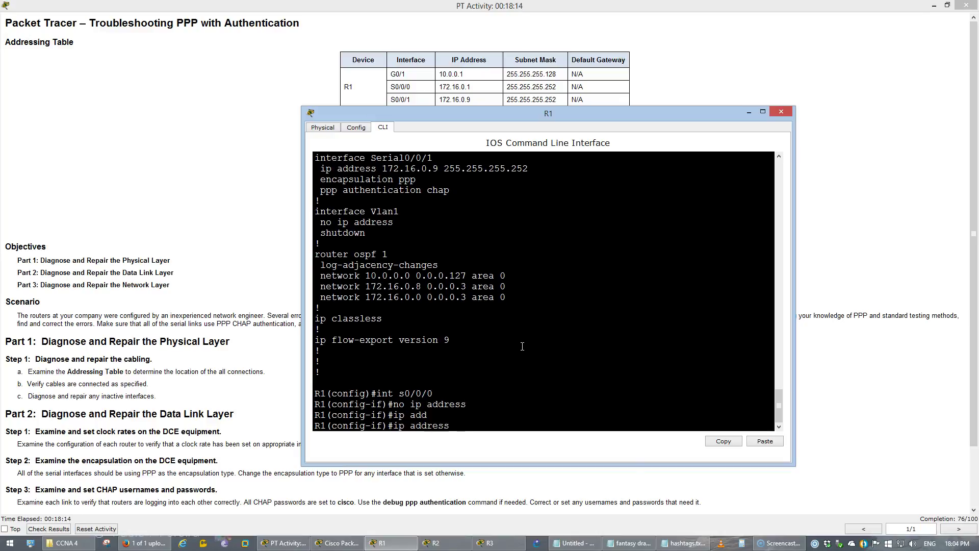
text(172.16.0.1 255.255.255.252)
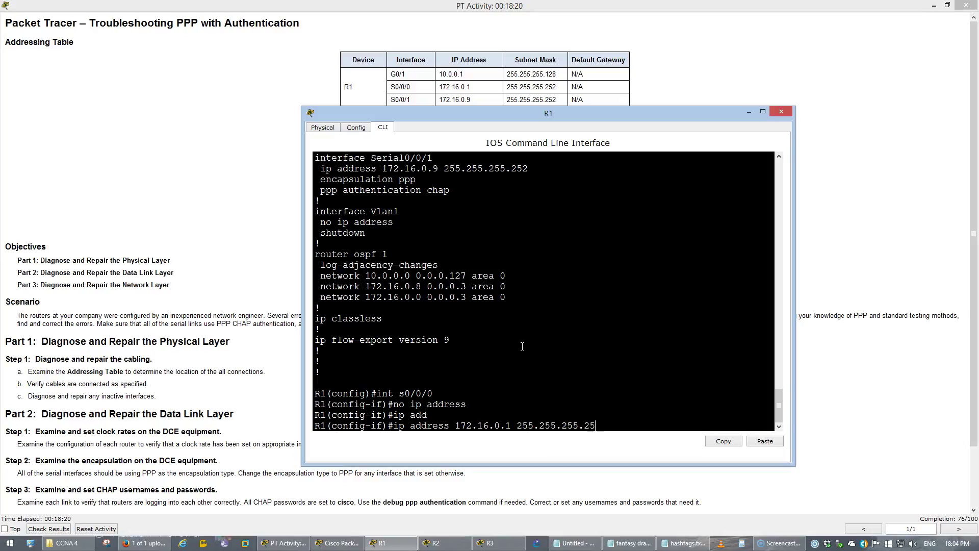
key(Return)
Save R1's configuration with 'do wr' and highlight the new OSPF adjacency message.
text(exi)
key(Return)
text(do)
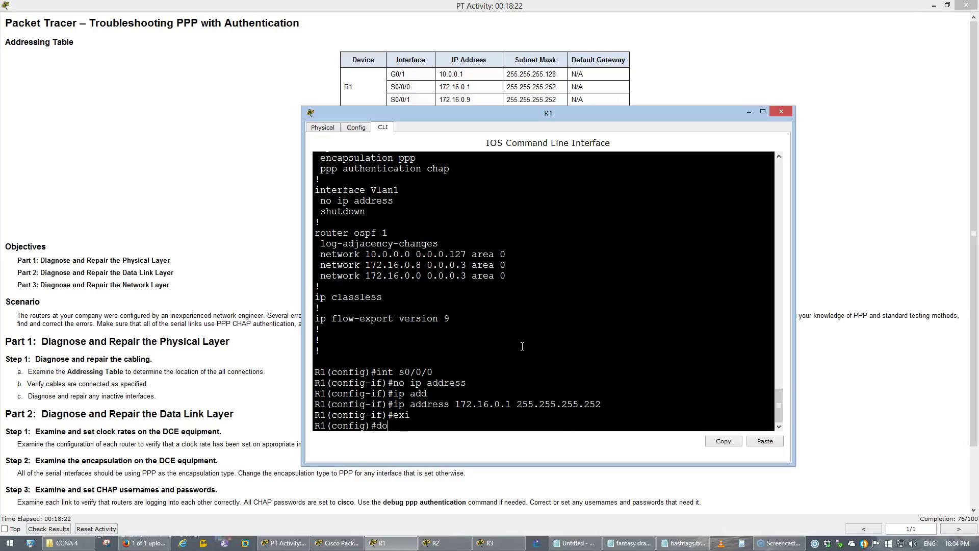
text( wr)
key(Return)
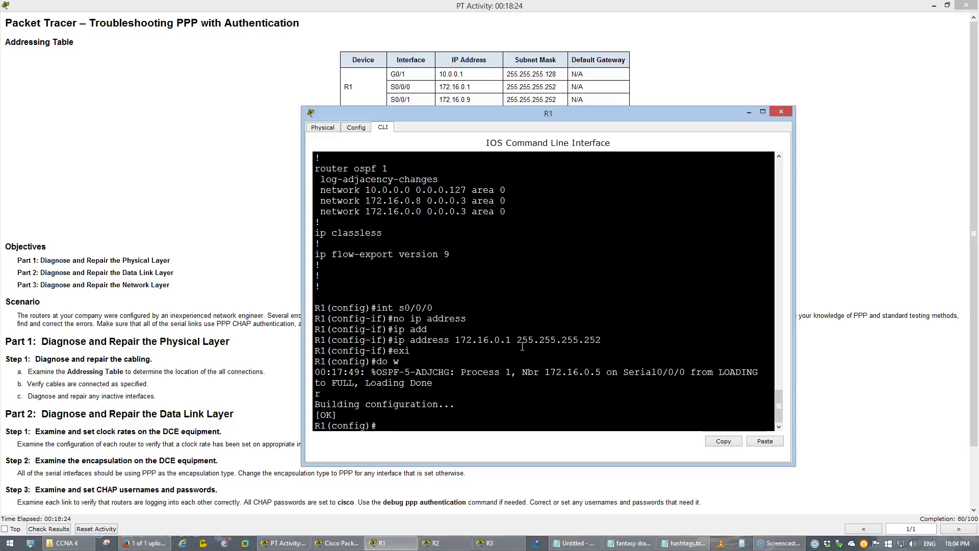
drag(433, 383, 314, 372)
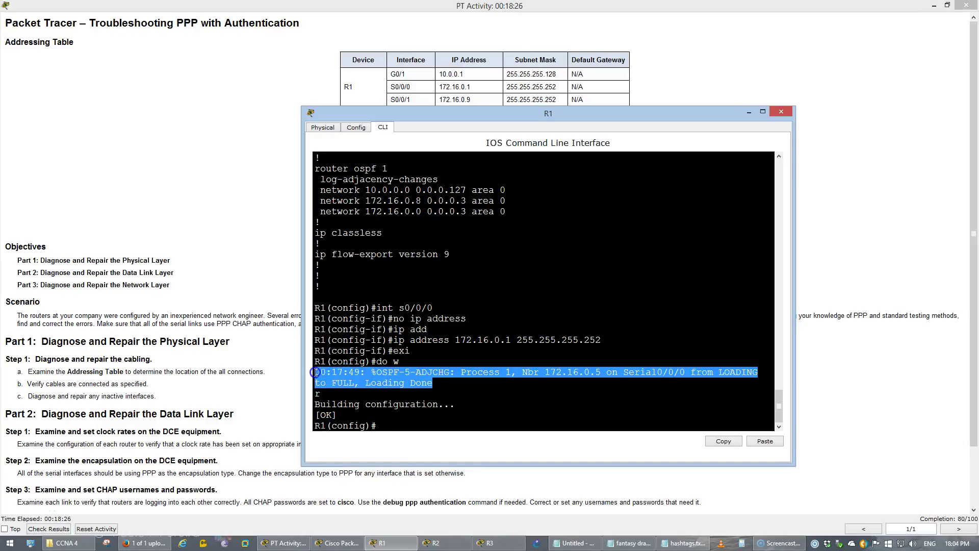
click(460, 354)
Redisplay R1's running configuration, paging to the OSPF section.
key(Return)
key(Up)
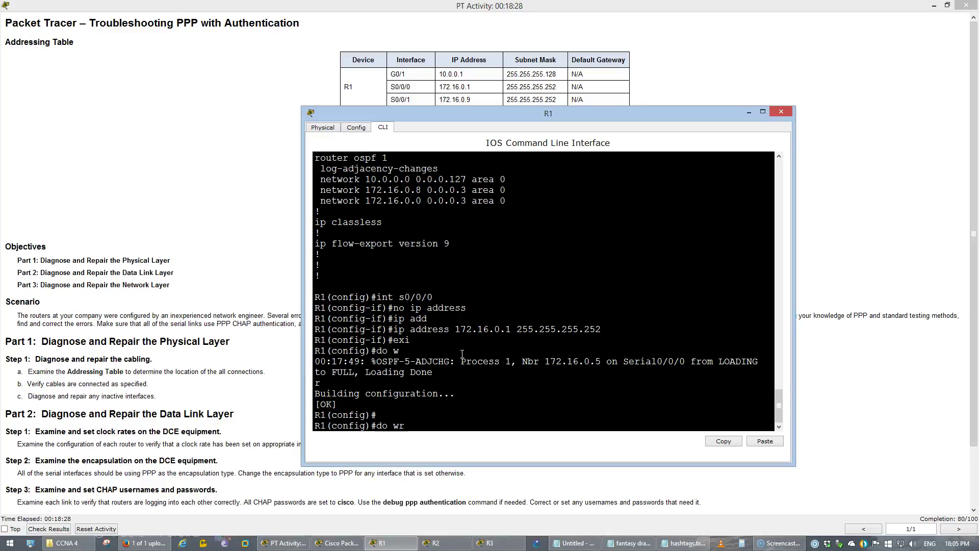
key(Up)
key(Up)
key(Up)
key(Up)
key(Up)
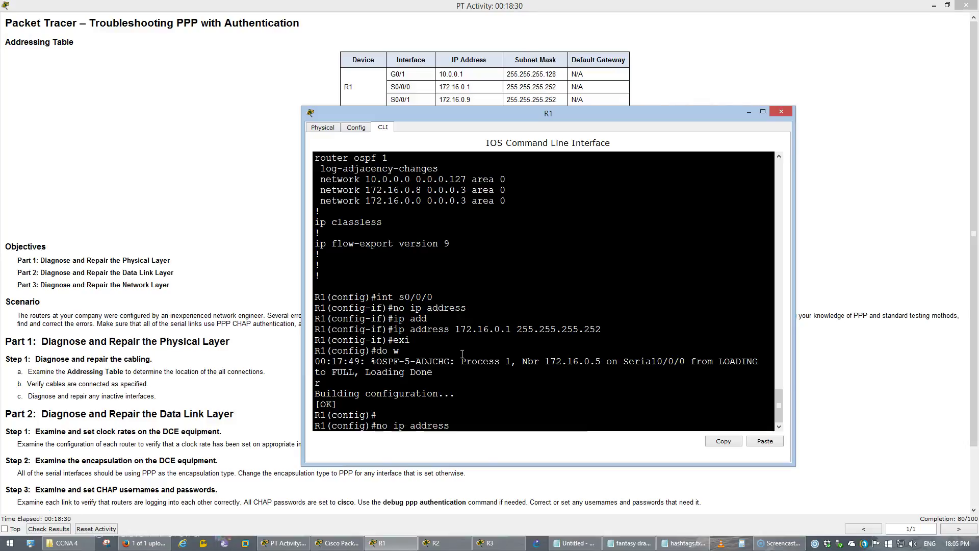
key(Up)
key(Up)
key(Up)
key(Return)
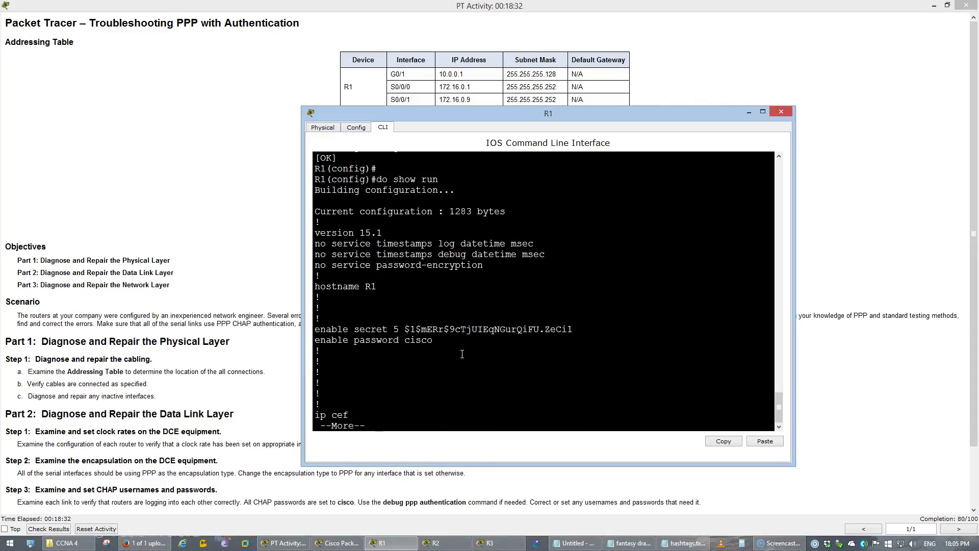
key(space)
key(space)
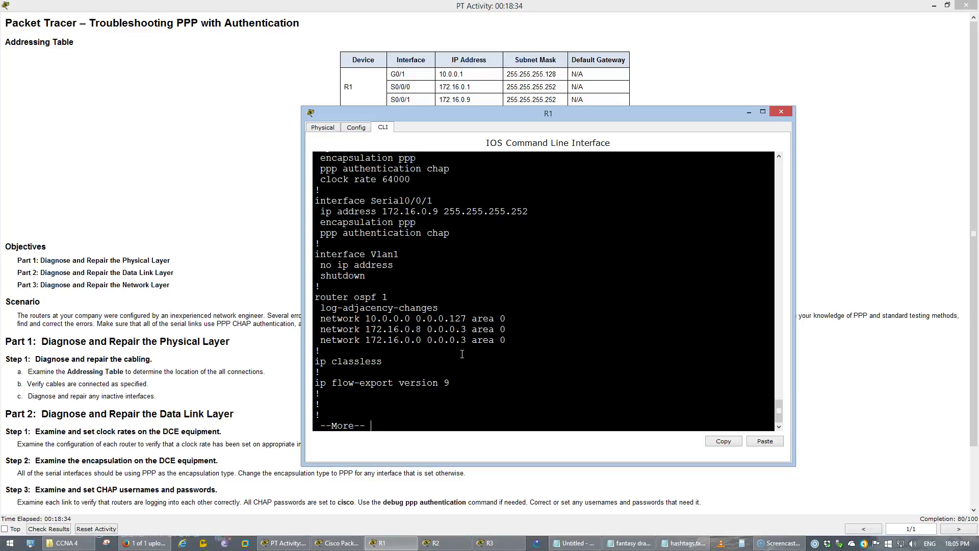
Minimize R1's console and bring R2's console to the screen centre.
key(q)
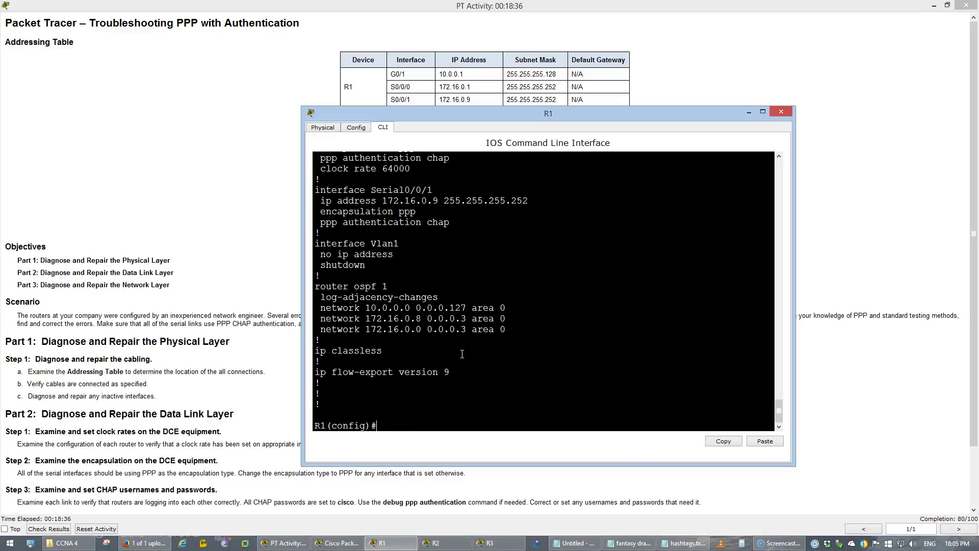
click(434, 543)
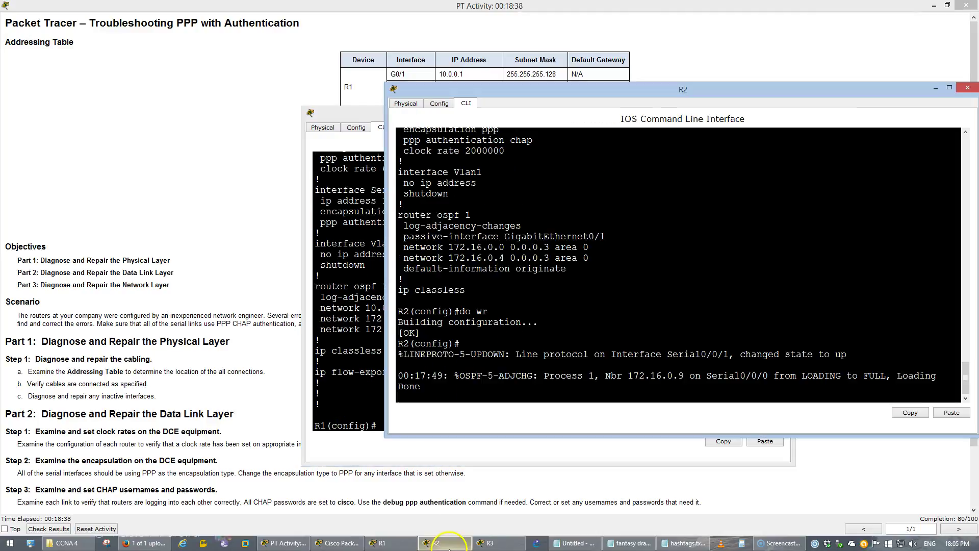
click(360, 339)
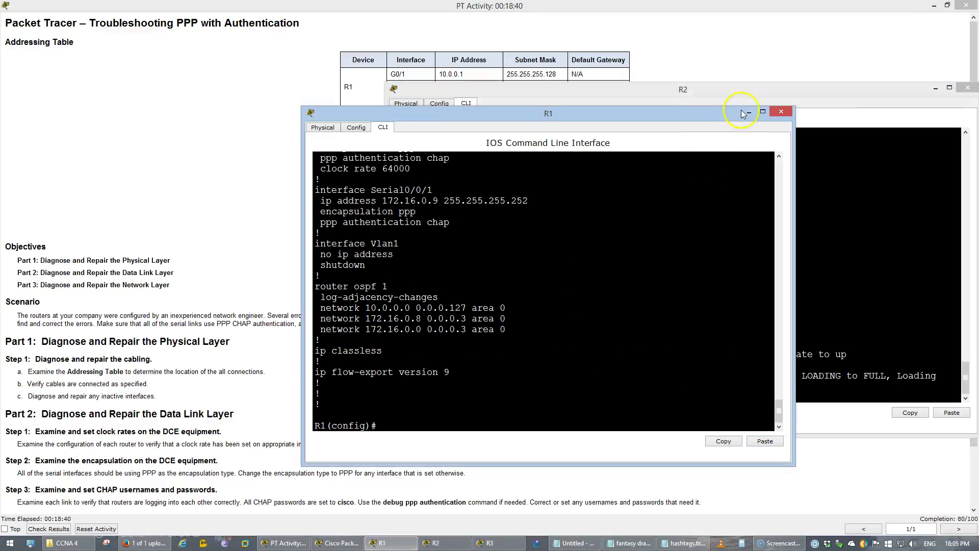
click(747, 112)
drag(698, 90, 582, 162)
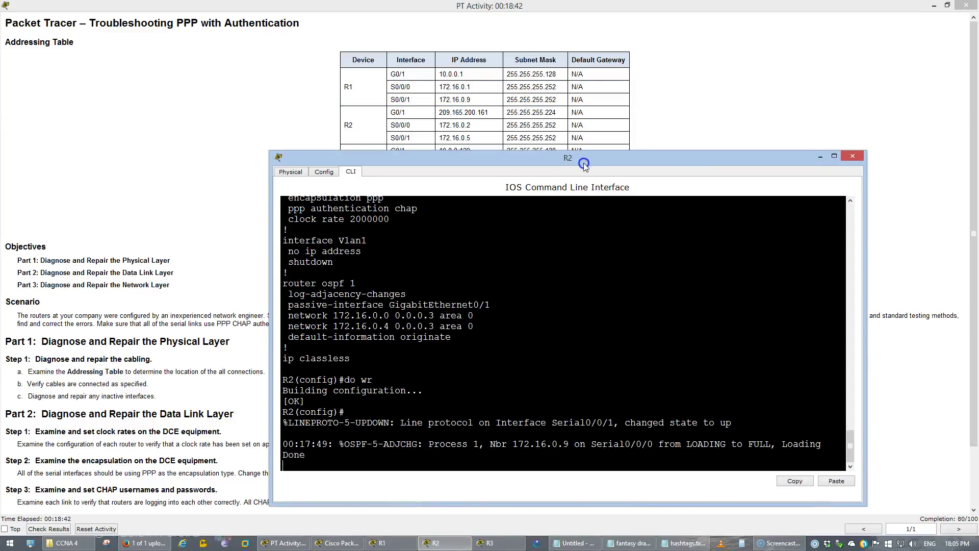
click(588, 330)
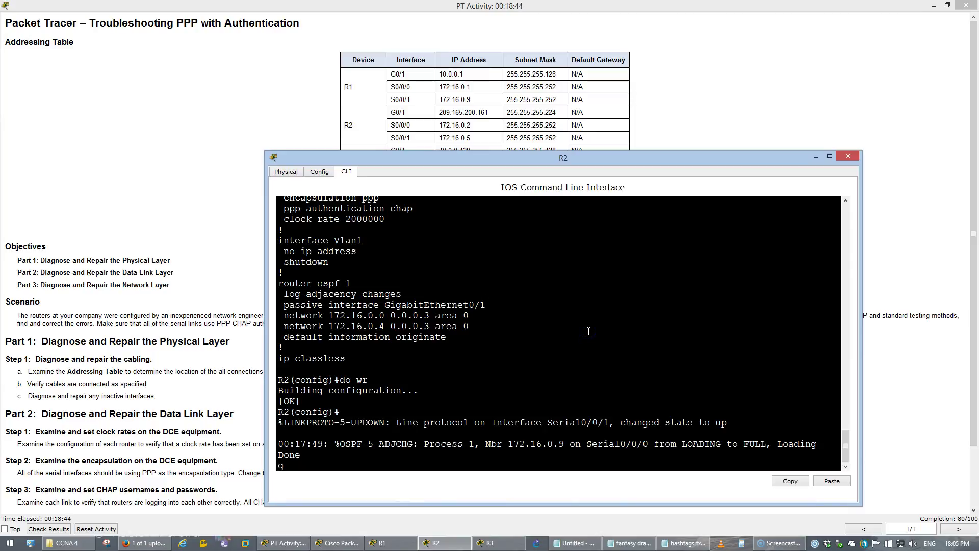
Run 'do show run' on R2 and scroll through its output.
text(q)
key(Tab)
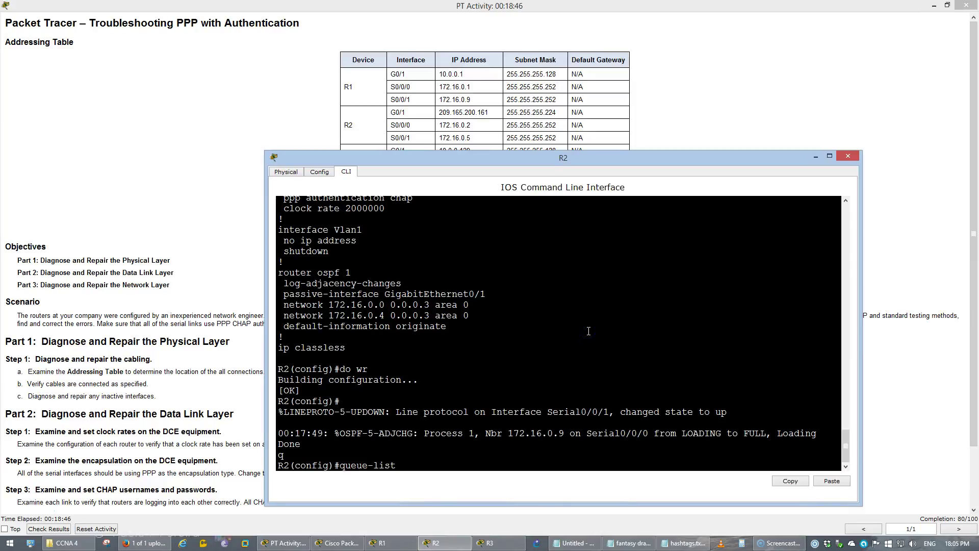
key(BackSpace)
key(BackSpace)
key(BackSpace)
key(BackSpace)
key(BackSpace)
key(BackSpace)
key(BackSpace)
key(BackSpace)
key(BackSpace)
key(BackSpace)
key(BackSpace)
text(do show run)
key(Return)
key(space)
key(space)
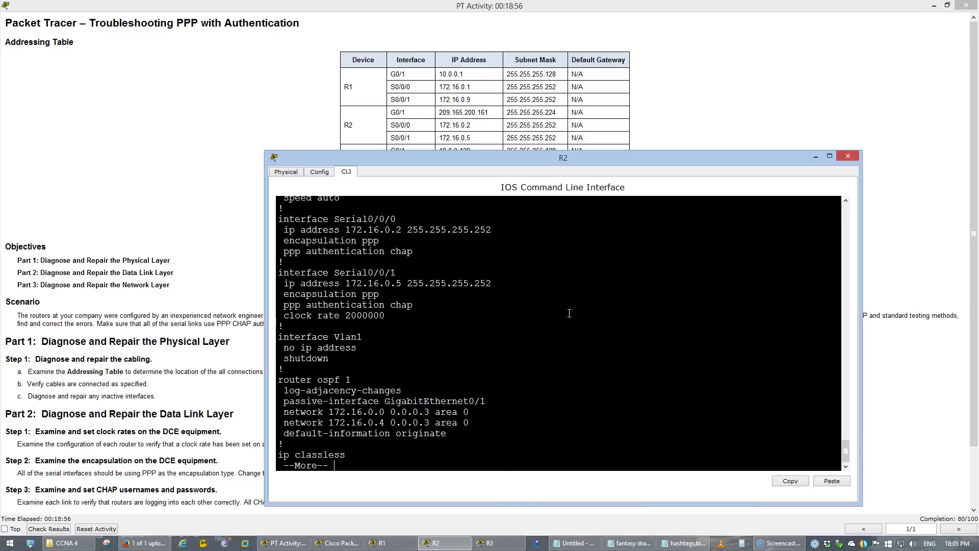
scroll(569, 312, up, 1)
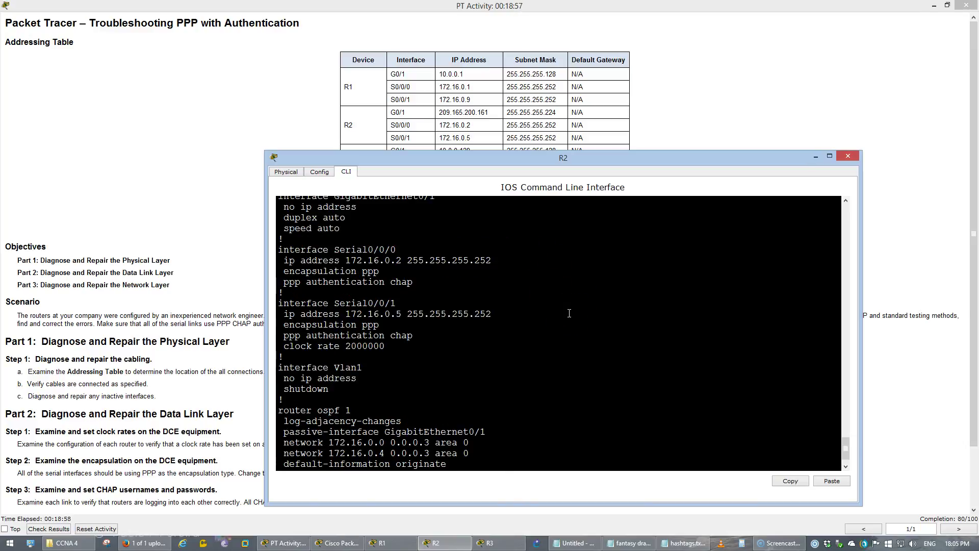
scroll(569, 313, up, 2)
scroll(569, 312, up, 1)
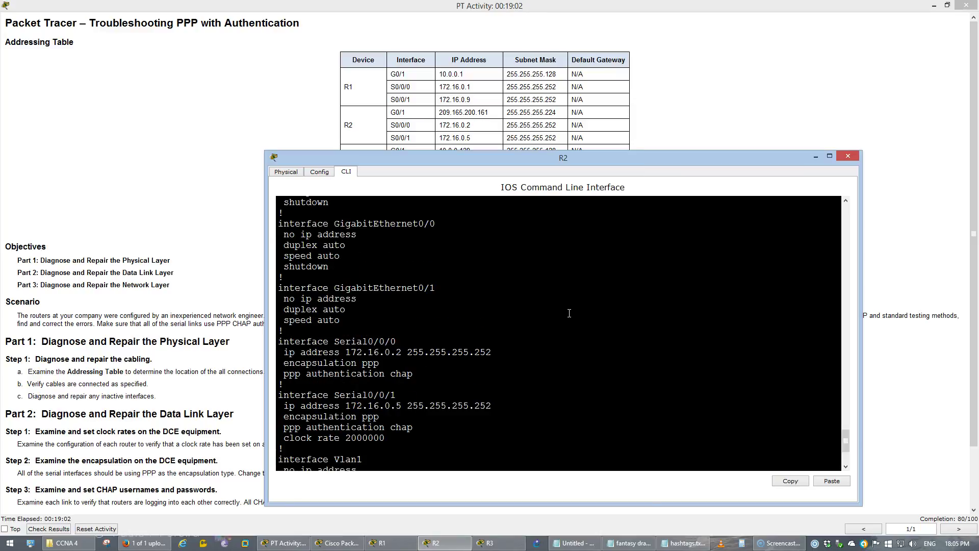
scroll(569, 312, down, 4)
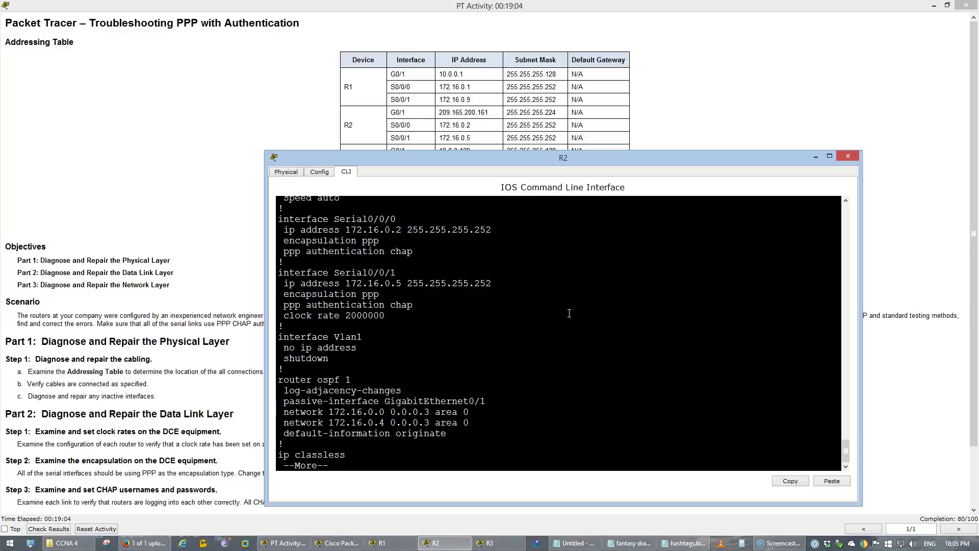
scroll(569, 313, up, 6)
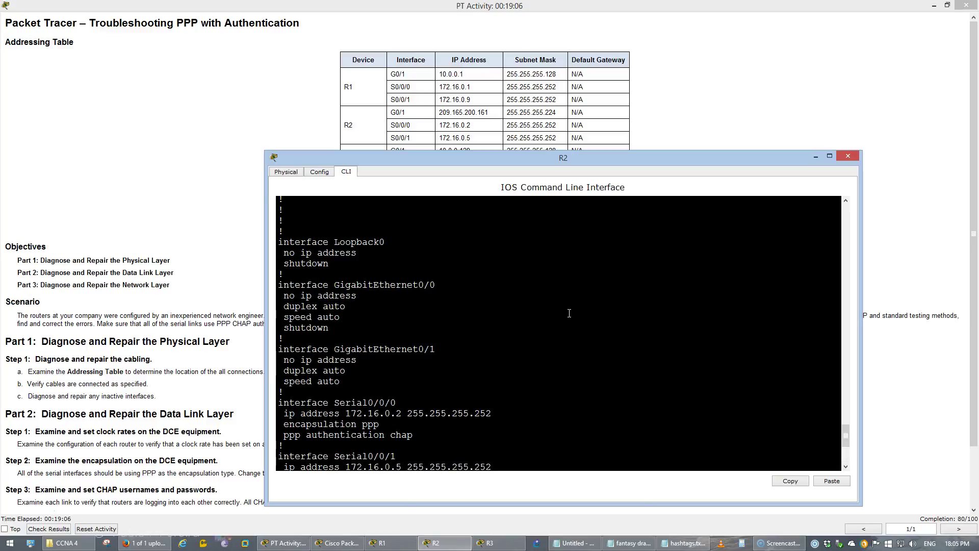
Highlight R2's GigabitEthernet0/1 entry, which has no IP address, and review the serial sections.
click(329, 544)
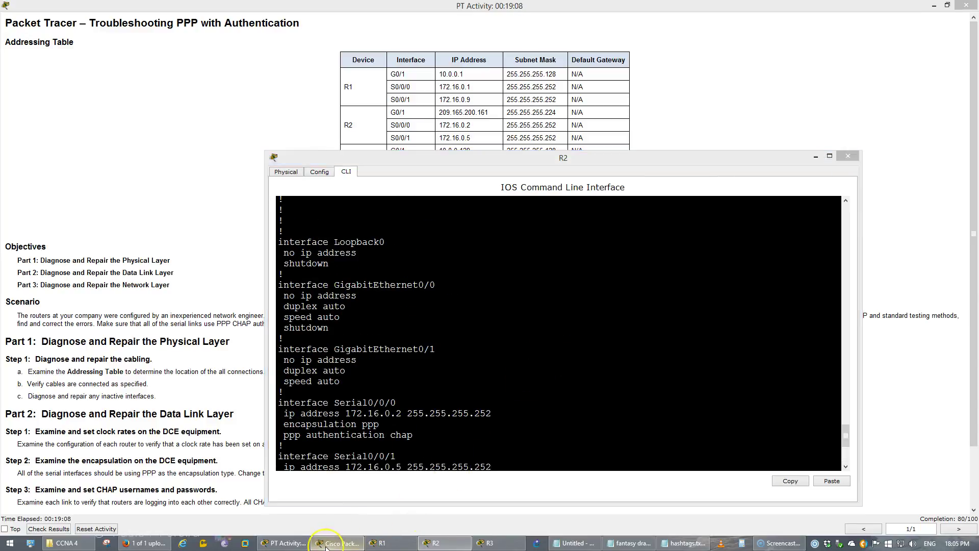
click(326, 544)
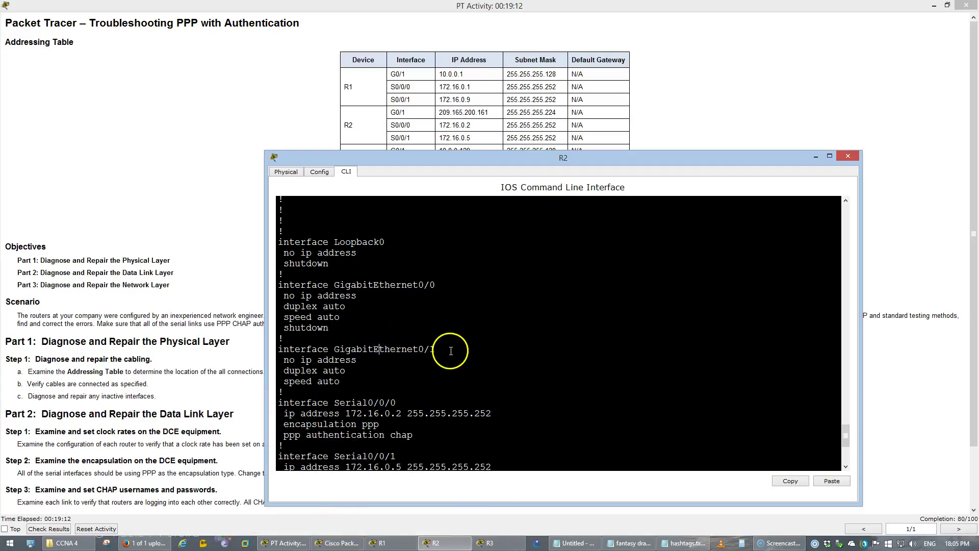
drag(435, 348, 270, 349)
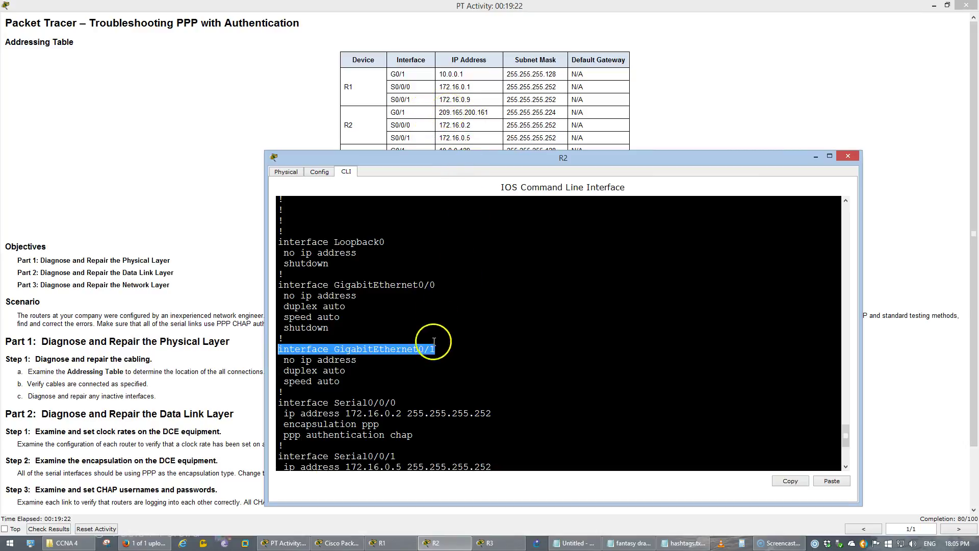
click(433, 362)
scroll(434, 348, down, 2)
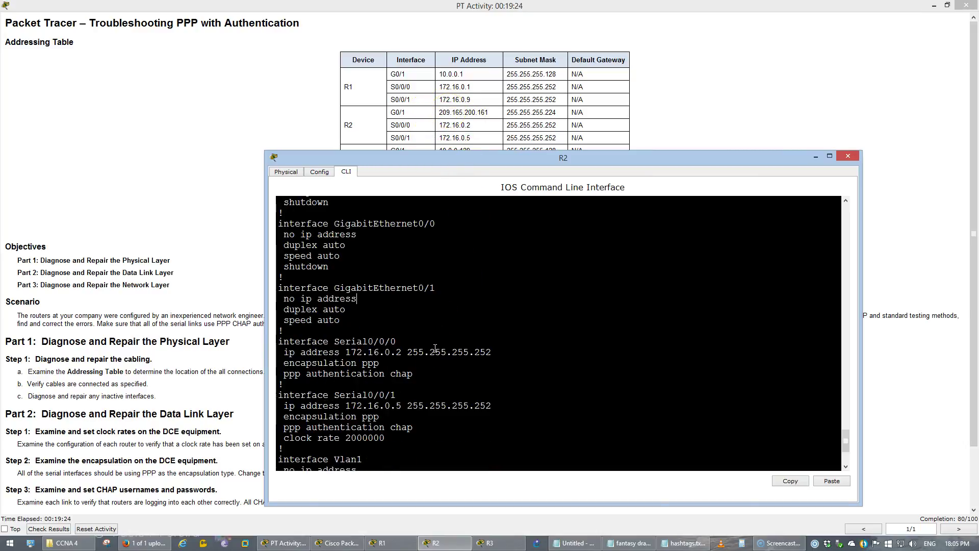
scroll(435, 348, down, 1)
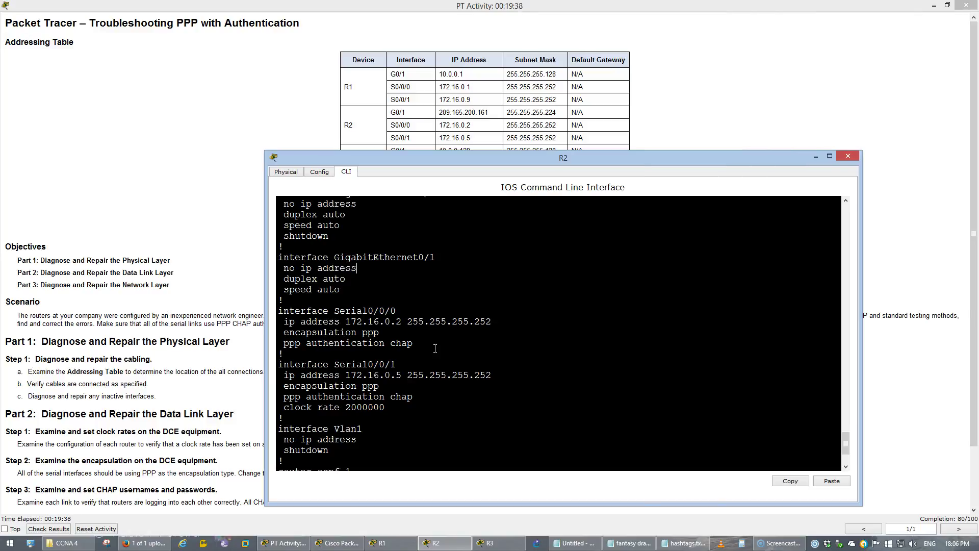
scroll(435, 349, down, 3)
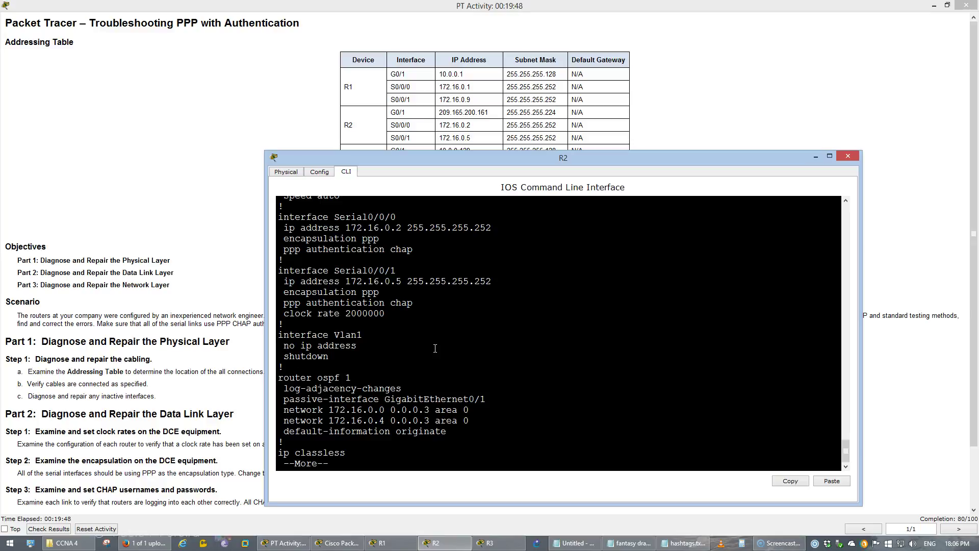
Enable R2's GigabitEthernet0/1 and address it 209.165.200.161 255.255.255.224.
text(q)
text(int )
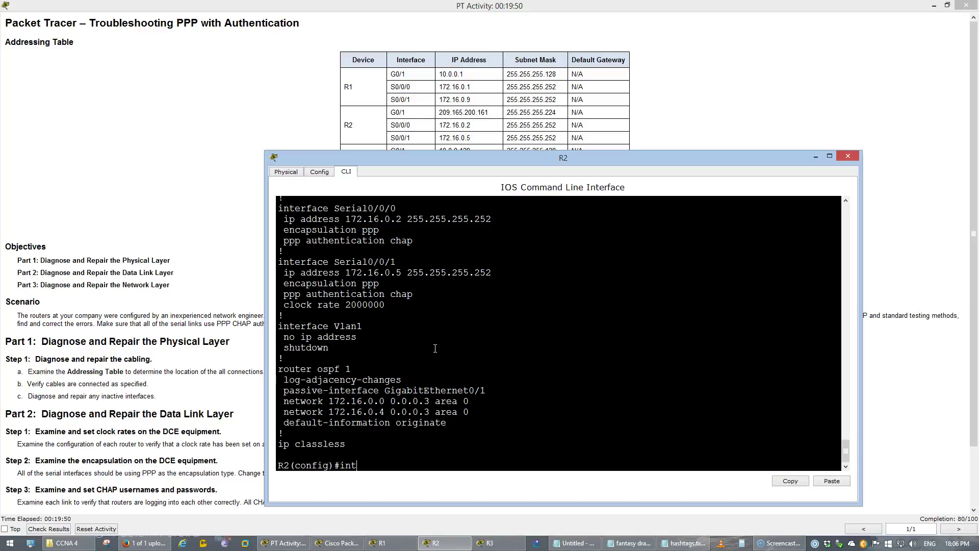
text(g0/1)
key(Return)
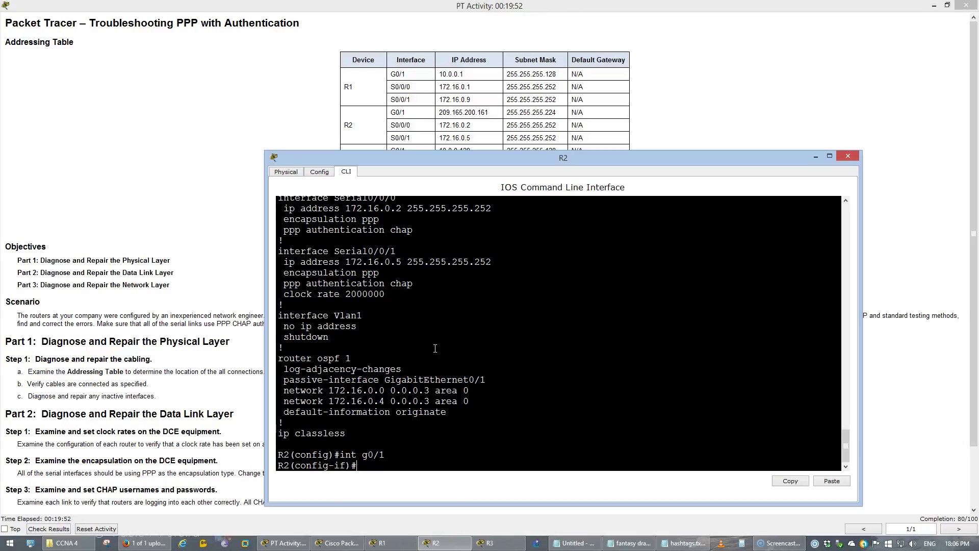
text(ip)
text(no shut)
key(Return)
text(ip address)
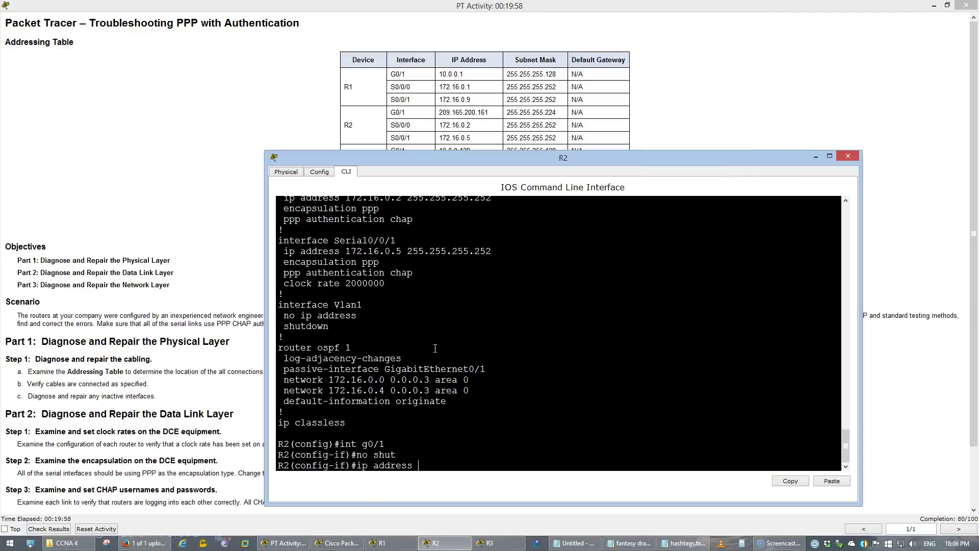
text( 209.165.200.1)
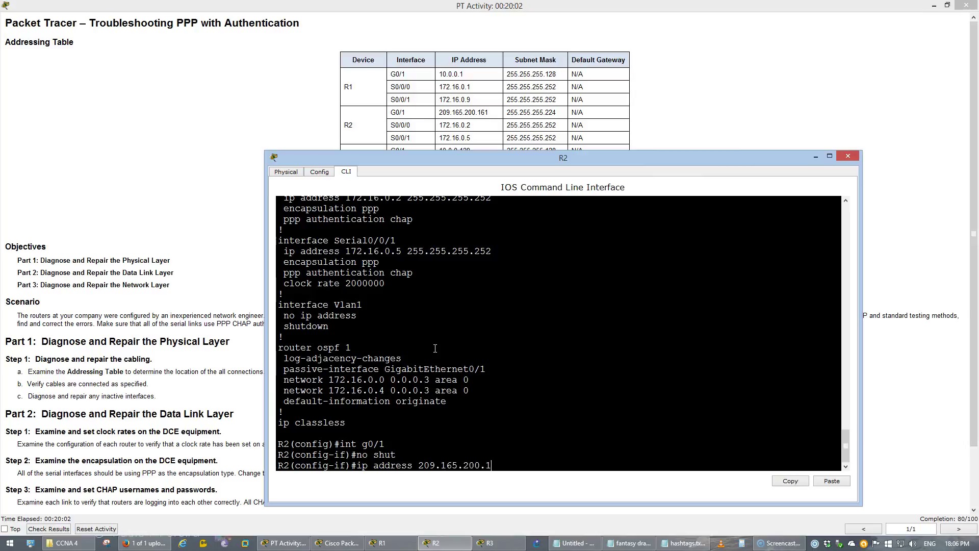
text(61 255.255.255.224)
key(Return)
Exit interface mode, save R2's configuration with 'do wr', and minimize R2's console.
text(exi)
key(Return)
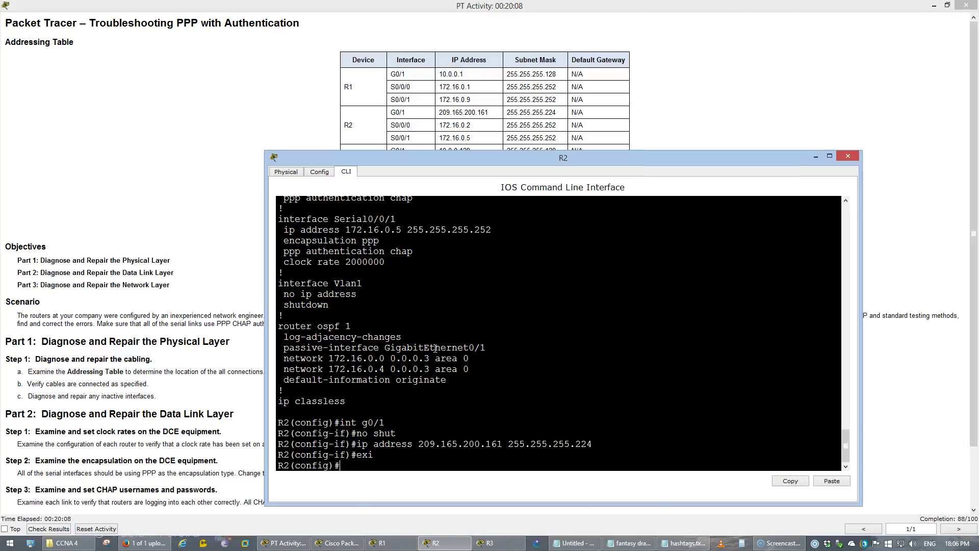
text(do wr)
key(Return)
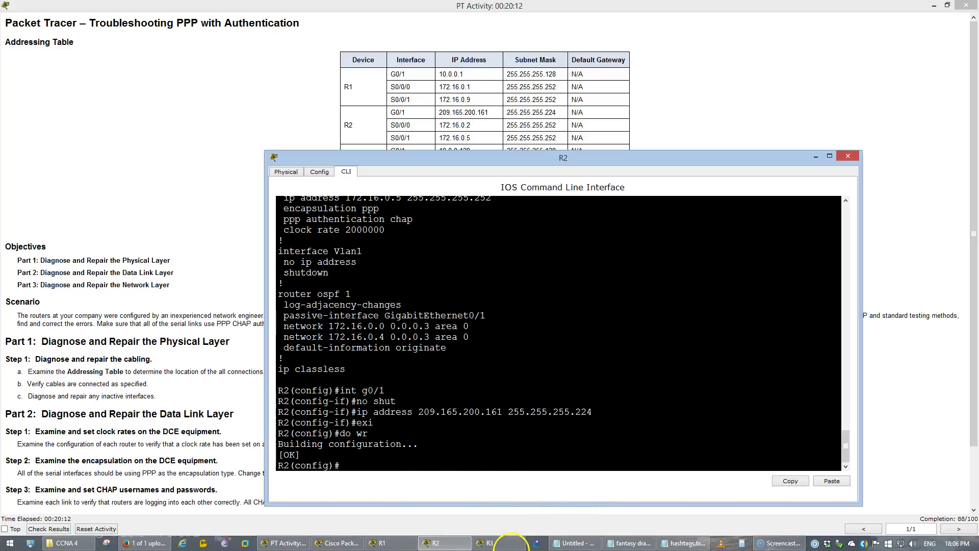
click(815, 156)
Bring up R3's console, reposition it, and list its running configuration.
click(488, 542)
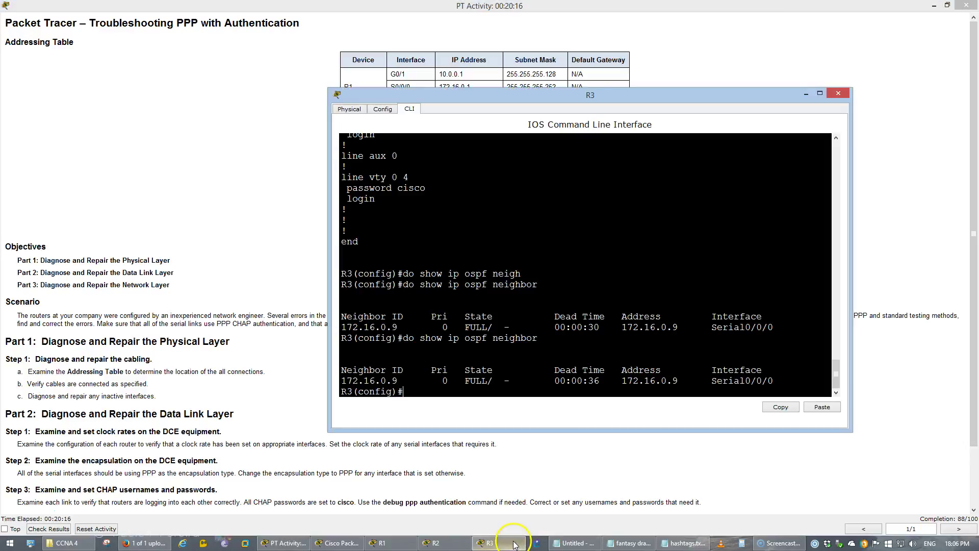
drag(536, 95, 481, 191)
click(584, 316)
text(do show run)
key(Return)
key(space)
key(space)
Highlight GigabitEthernet0/1's wrong 255.255.255.0 mask and the unaddressed Serial0/0/1.
scroll(596, 317, up, 8)
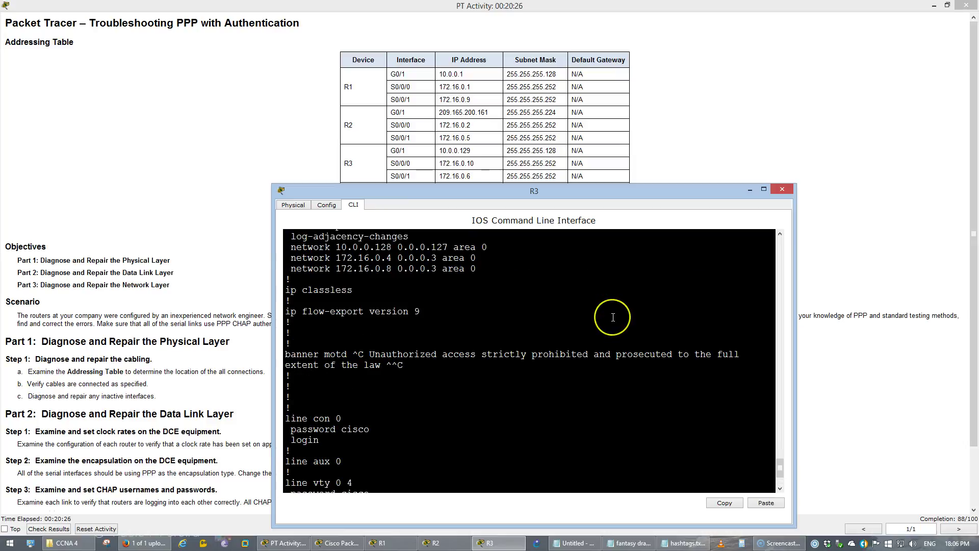
scroll(614, 318, up, 4)
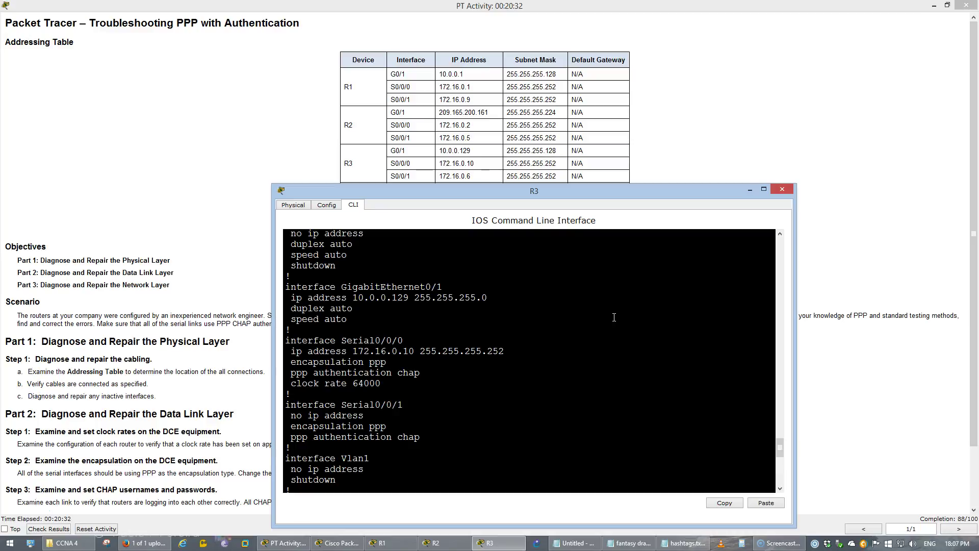
click(485, 296)
double_click(485, 297)
drag(415, 406, 366, 414)
On R3, replace GigabitEthernet0/1's address with 10.0.0.129 255.255.255.128 and bring it up.
click(366, 414)
text(q)
key(BackSpace)
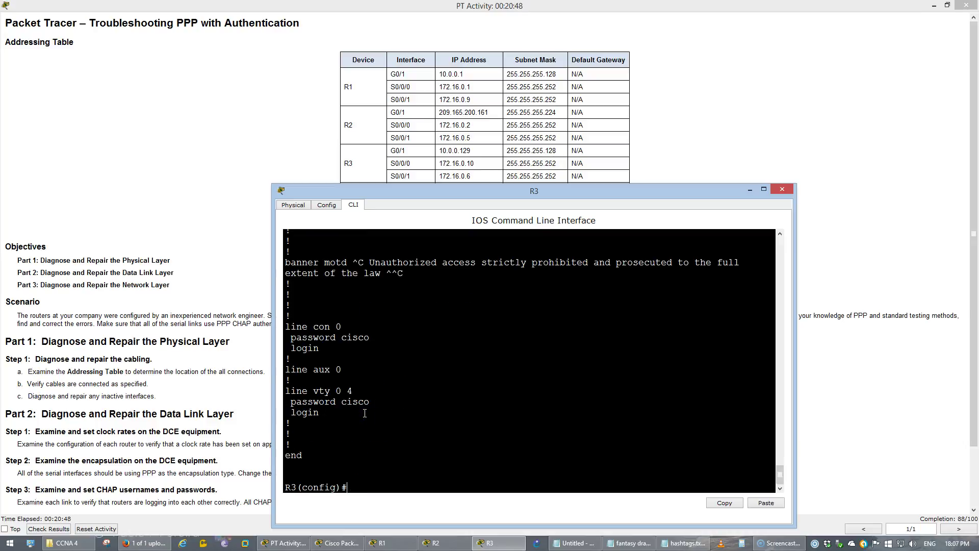
text(int g0/1)
key(Return)
text(no ip address)
key(Return)
text(ip address)
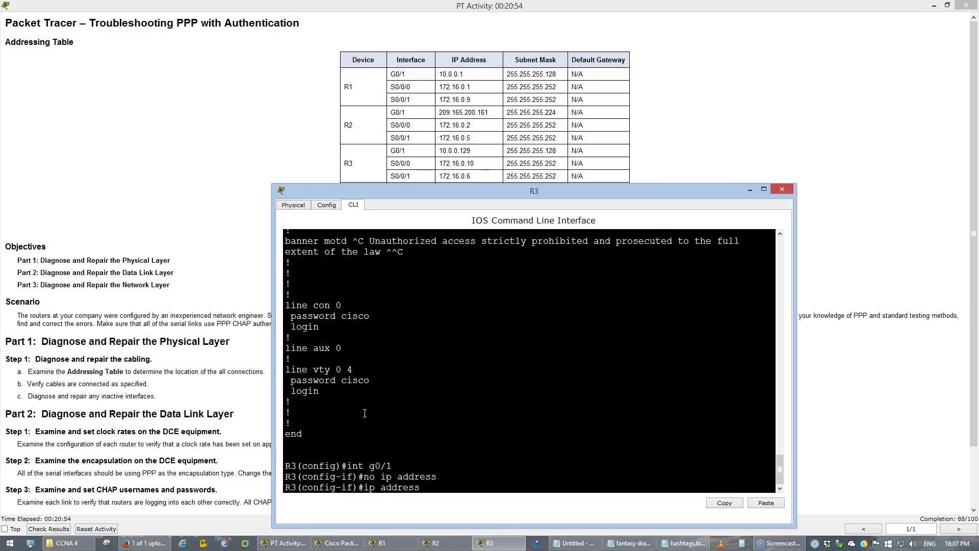
text( 10.0.0.129 255.255.255.2)
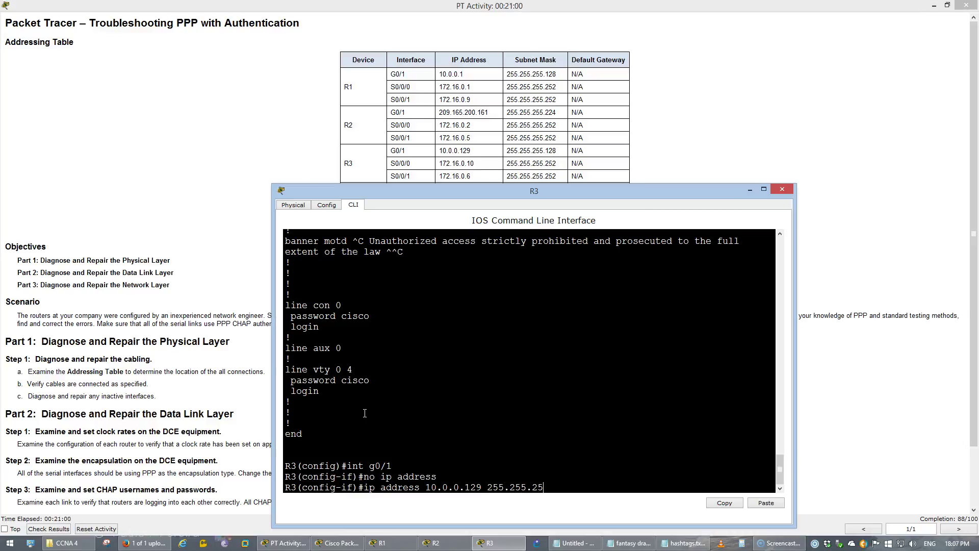
key(BackSpace)
text(128)
key(Return)
text(no shut)
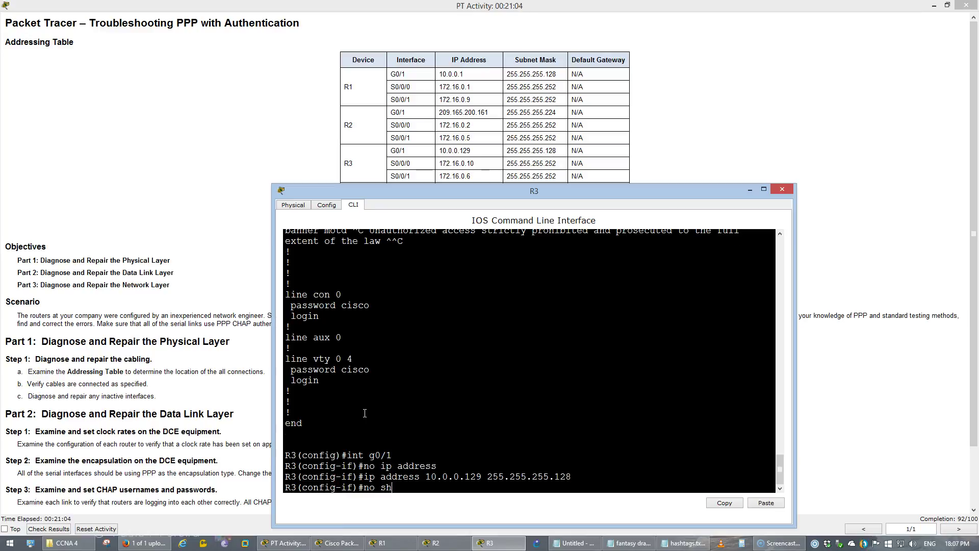
key(Return)
Give R3's Serial0/0/1 the address 172.16.0.6 255.255.255.252, fixing the mistyped octet.
text(int s0/0/)
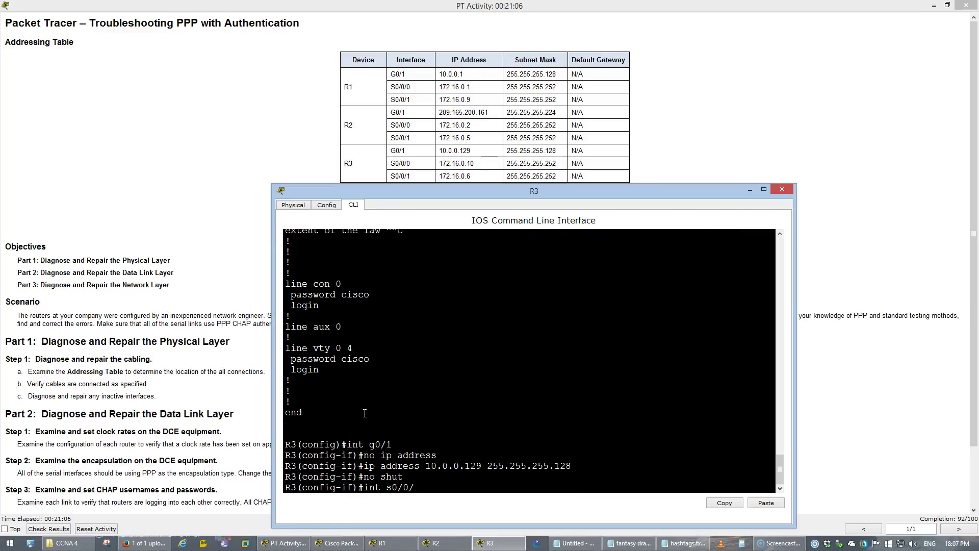
text(1)
key(Return)
text(ip addres)
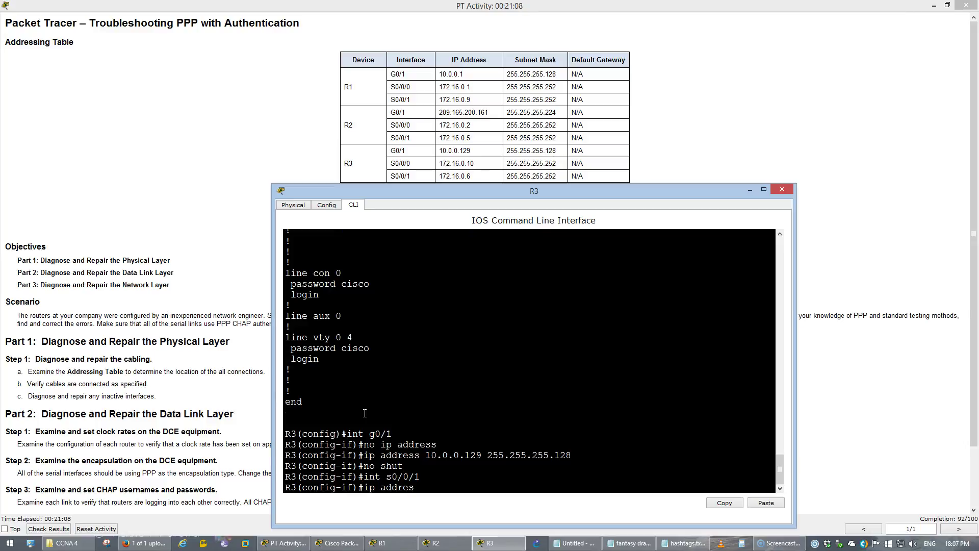
text(s 172.16.06 255.255.255.25)
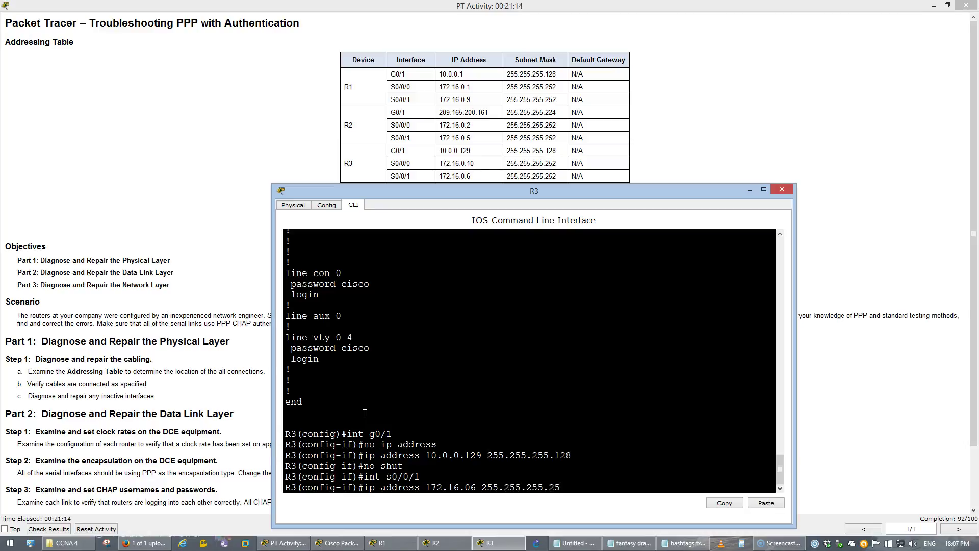
text(2)
key(Return)
key(Up)
key(Left)
key(Left)
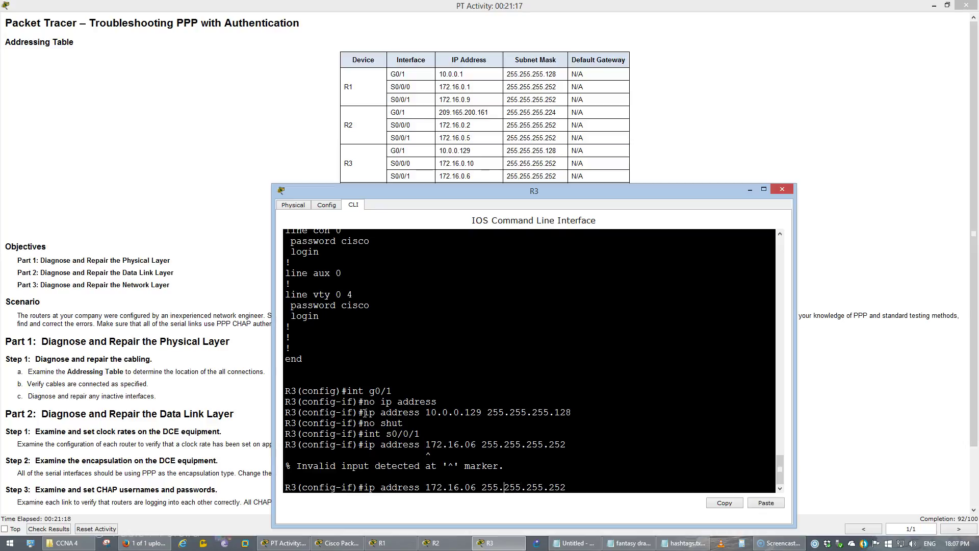
text(.)
key(Return)
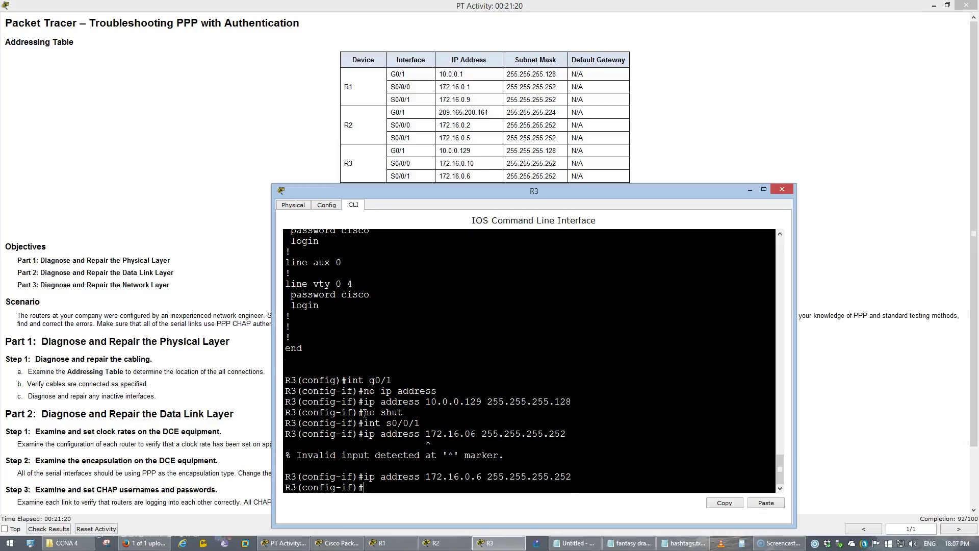
Exit interface mode and save R3's running configuration with do wr.
text(exi)
key(Return)
key(Return)
text(do wr)
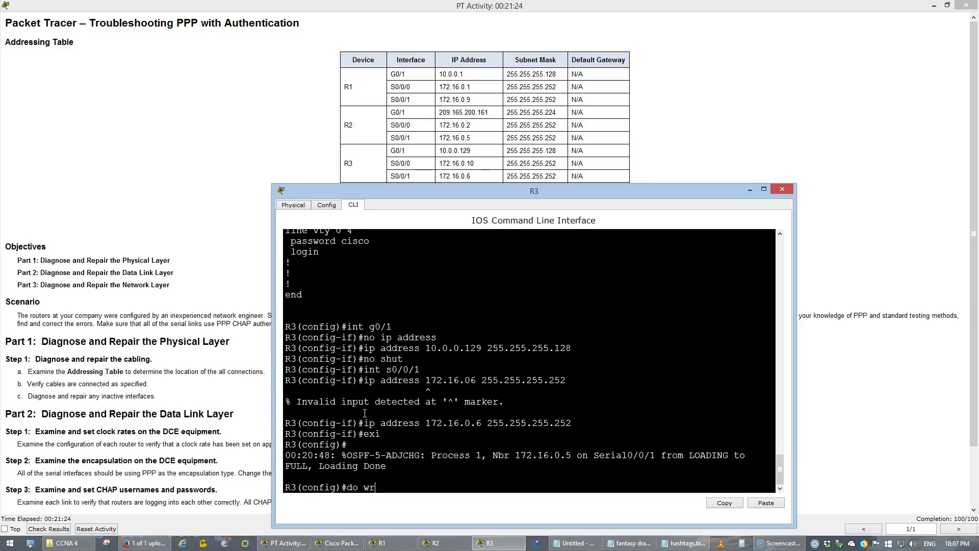
key(Return)
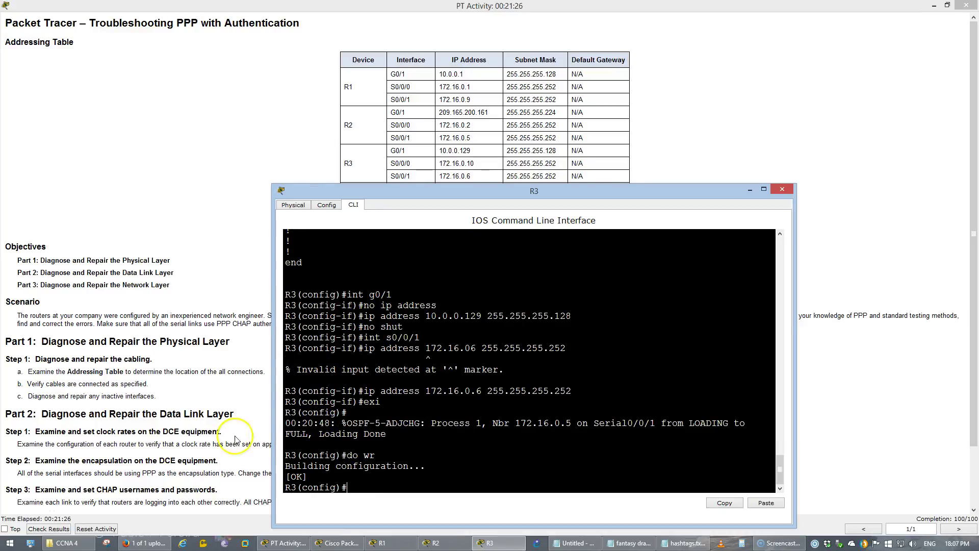
click(176, 429)
Find the instruction about tracing from PC1 and PC3, then go back to the topology.
scroll(178, 428, down, 1)
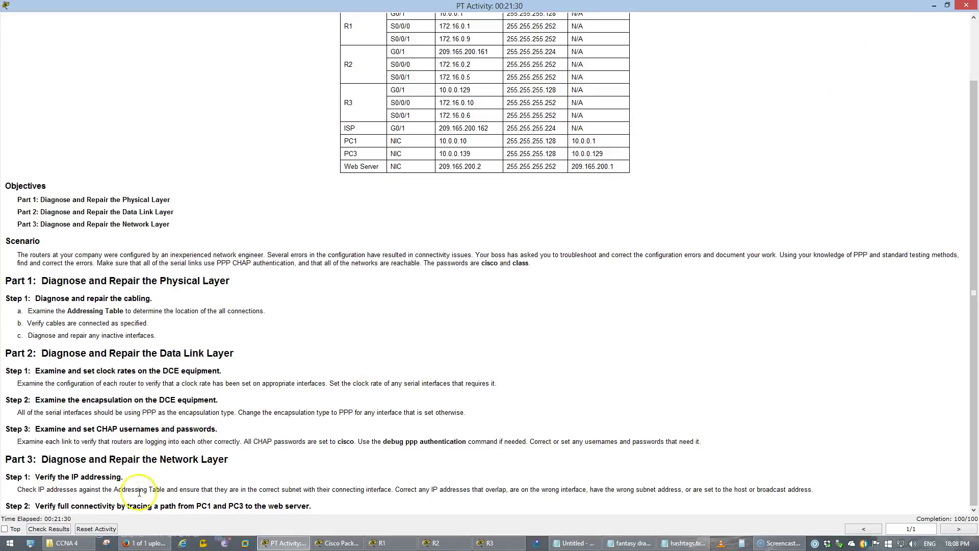
drag(121, 505, 328, 507)
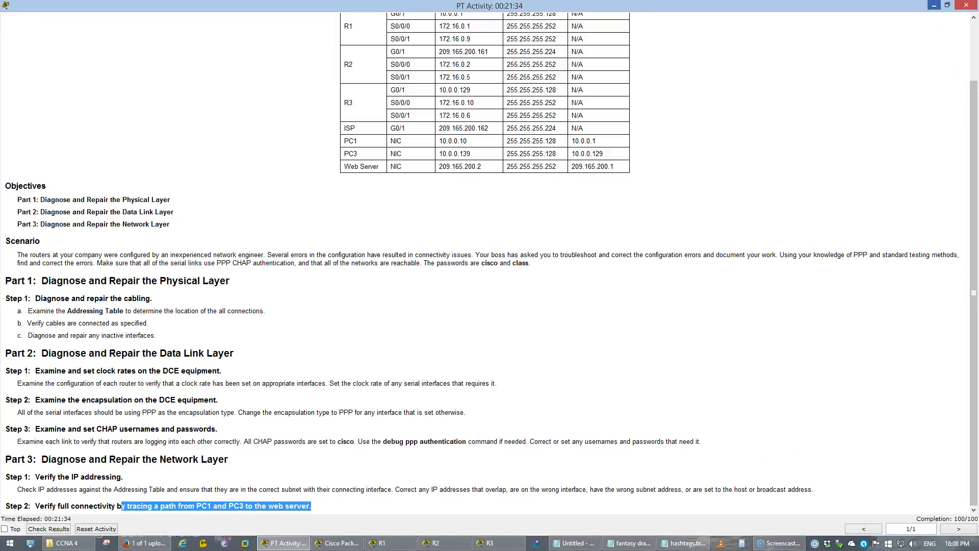
click(934, 5)
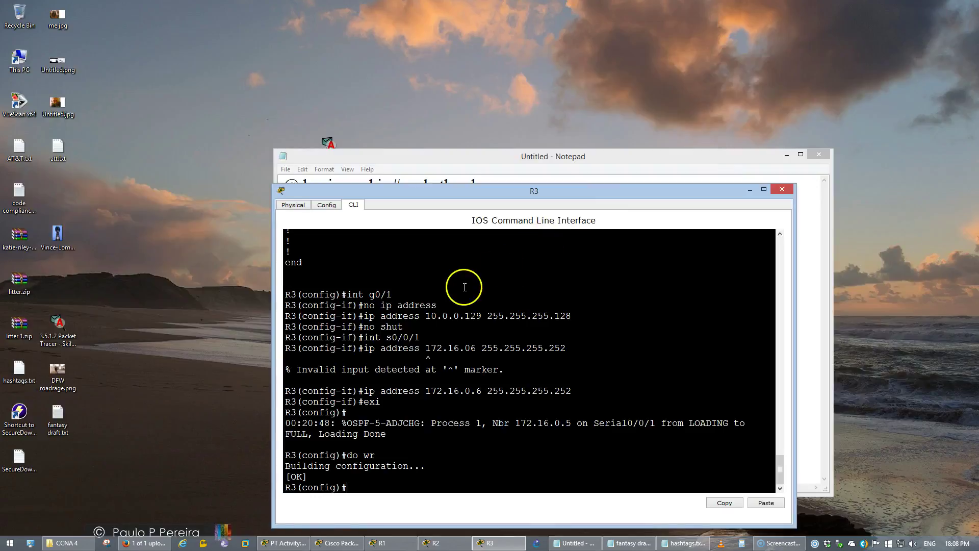
click(284, 543)
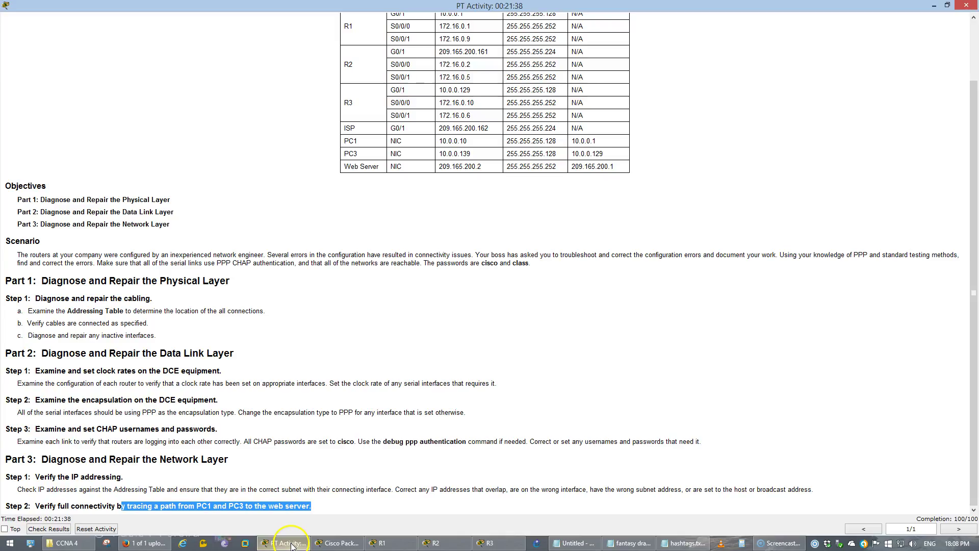
click(339, 542)
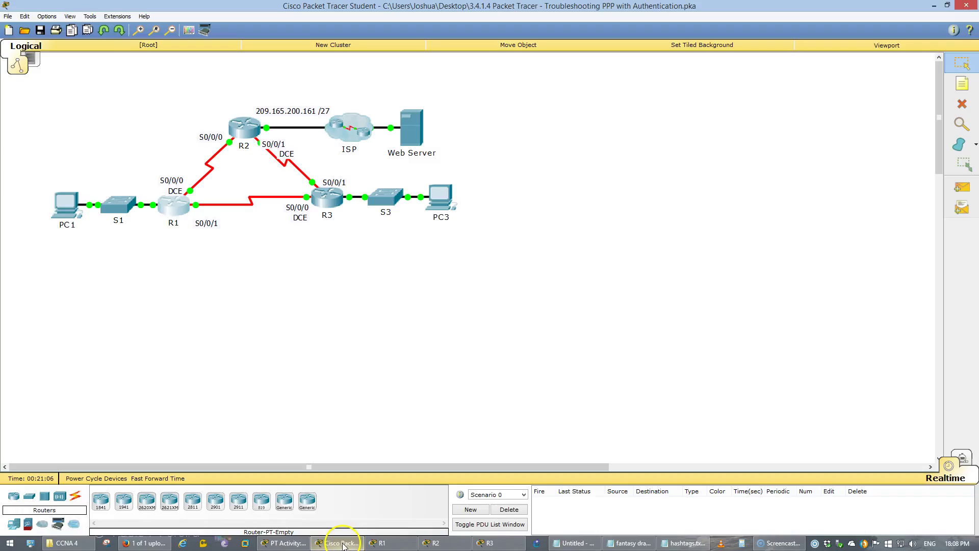
Open PC1's Desktop tab and move its window to the left.
click(75, 227)
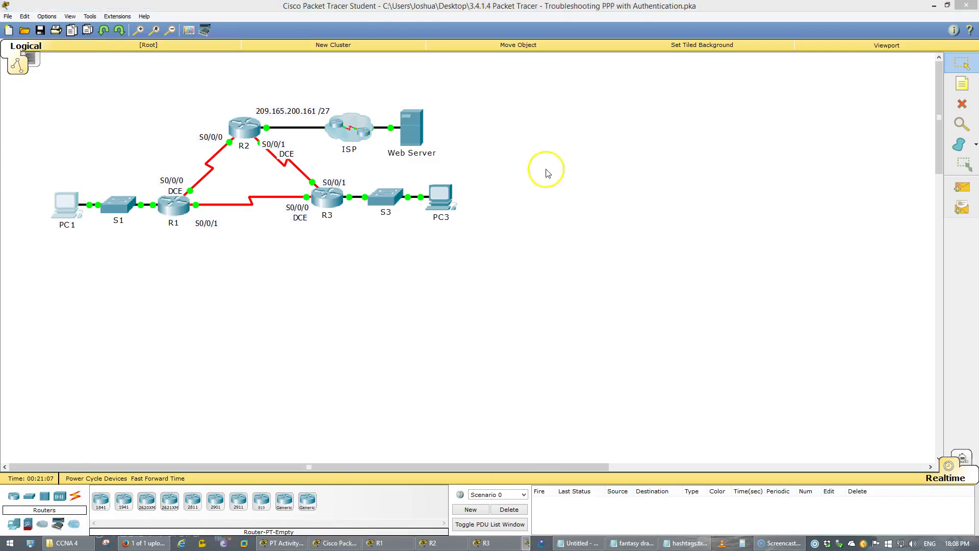
click(431, 162)
drag(442, 149, 138, 134)
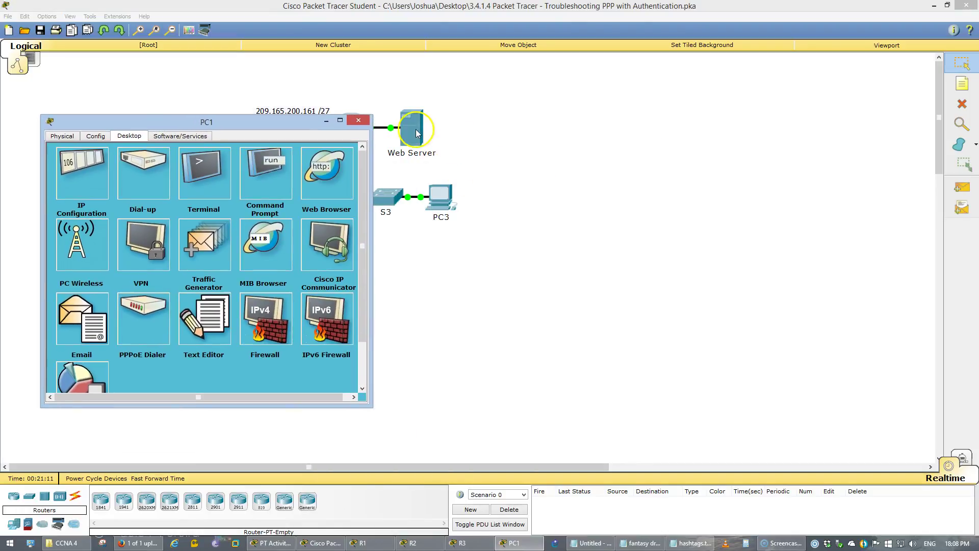
Show the Web Server's IP Configuration on the right, with PC1's desktop in front.
click(411, 126)
click(457, 160)
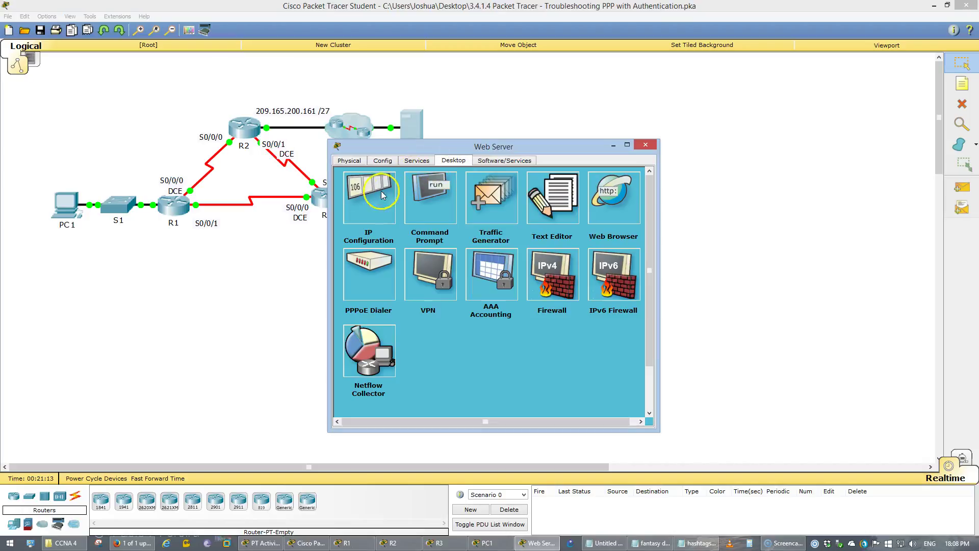
click(368, 190)
drag(412, 147, 580, 142)
click(67, 207)
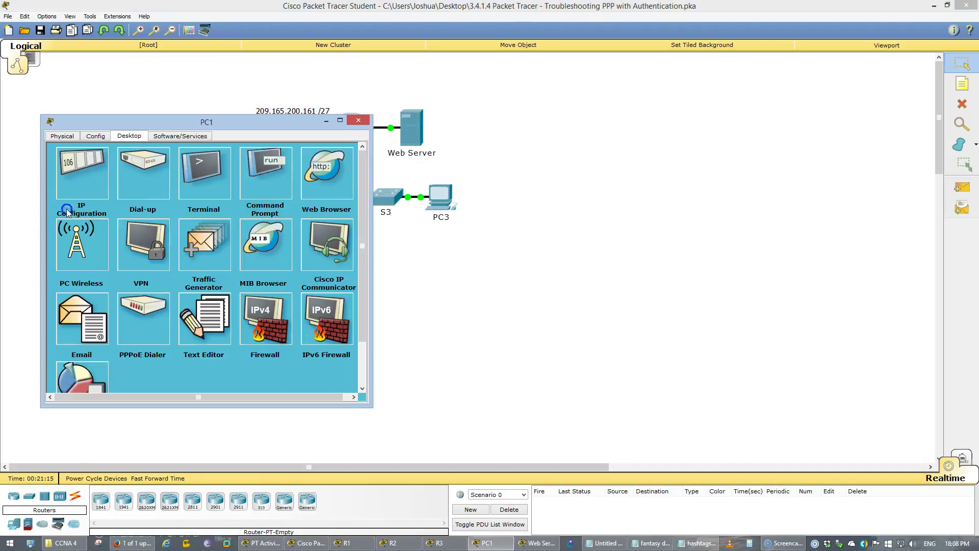
From PC1's Command Prompt, run tracert 209.165.200.2, correcting the mistyped address.
click(255, 186)
key(alt+Tab)
key(alt+Tab)
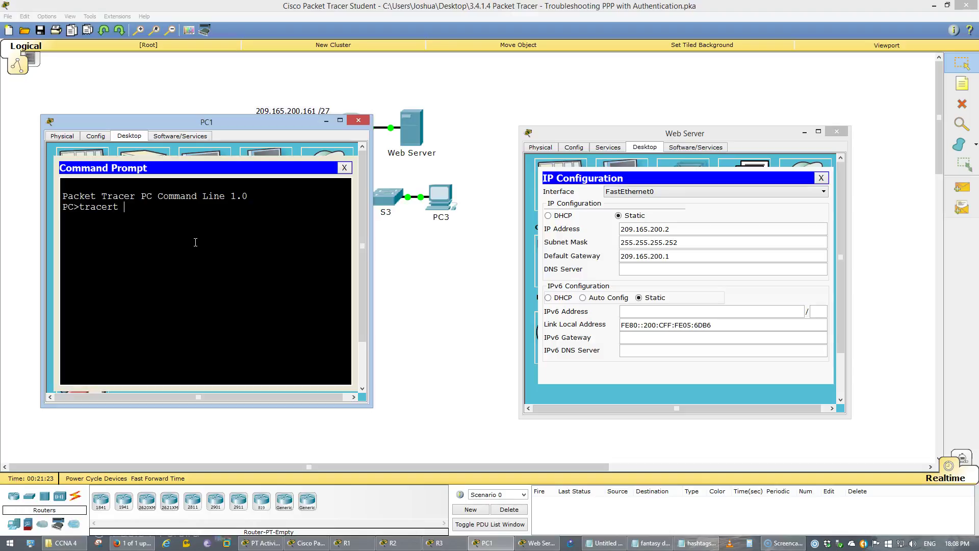
text(65.2002)
key(Return)
key(Up)
text(.)
key(Return)
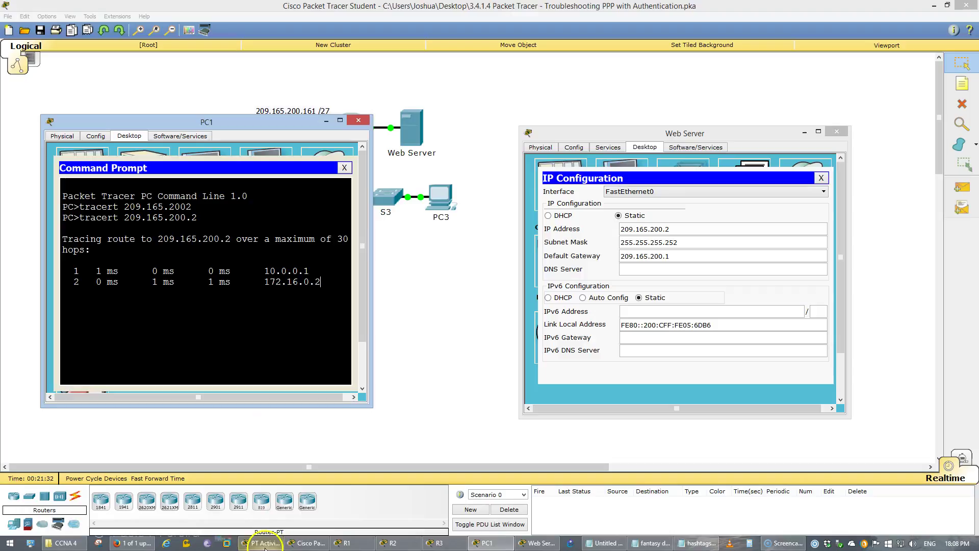
Check PC1's trace hops, 10.0.0.1 and 172.16.0.2, against the Addressing Table.
mouse_move(325, 546)
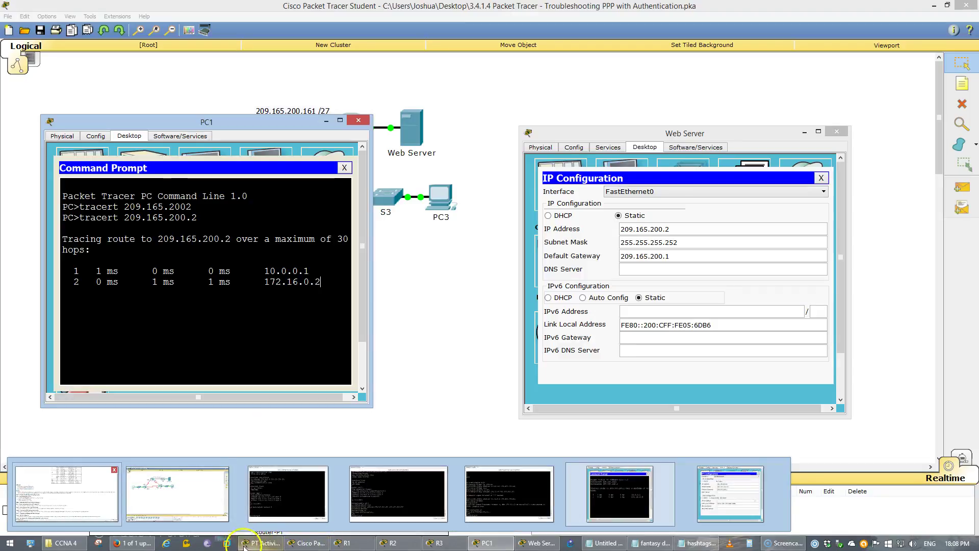
click(76, 495)
key(alt+Tab)
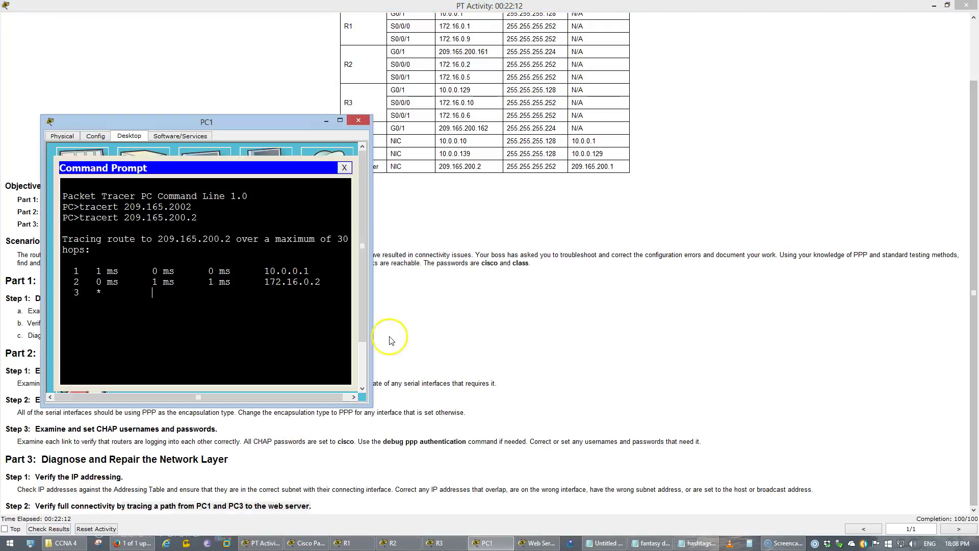
click(605, 272)
scroll(605, 271, up, 2)
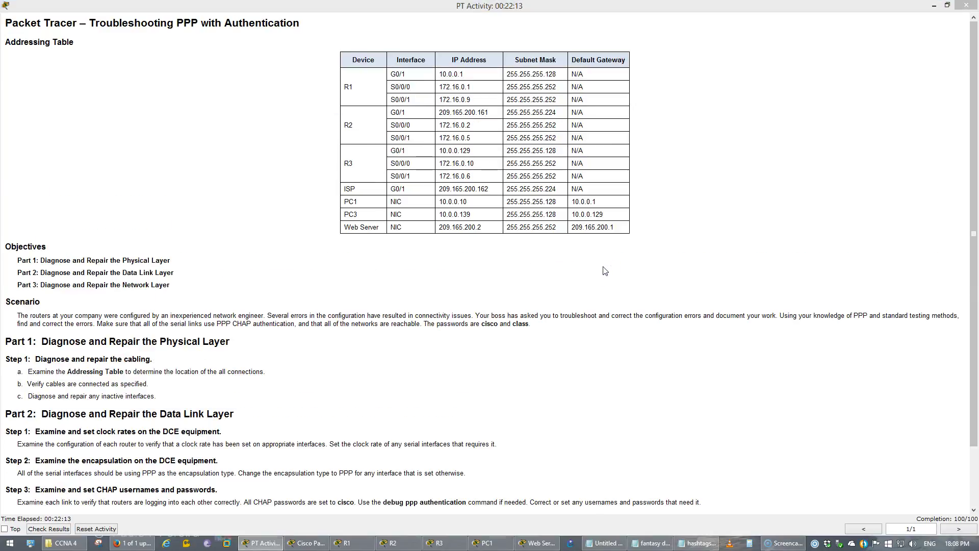
key(alt+Tab)
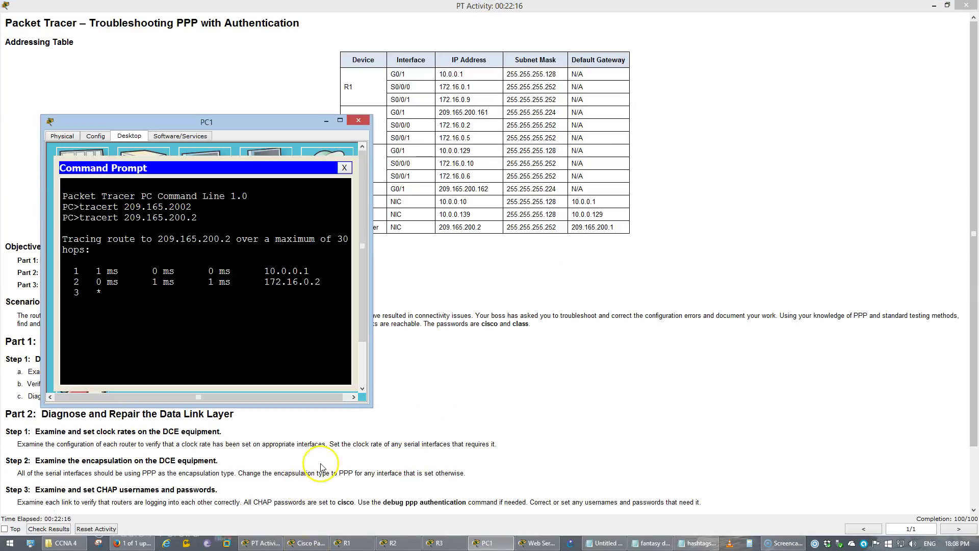
drag(463, 74, 438, 71)
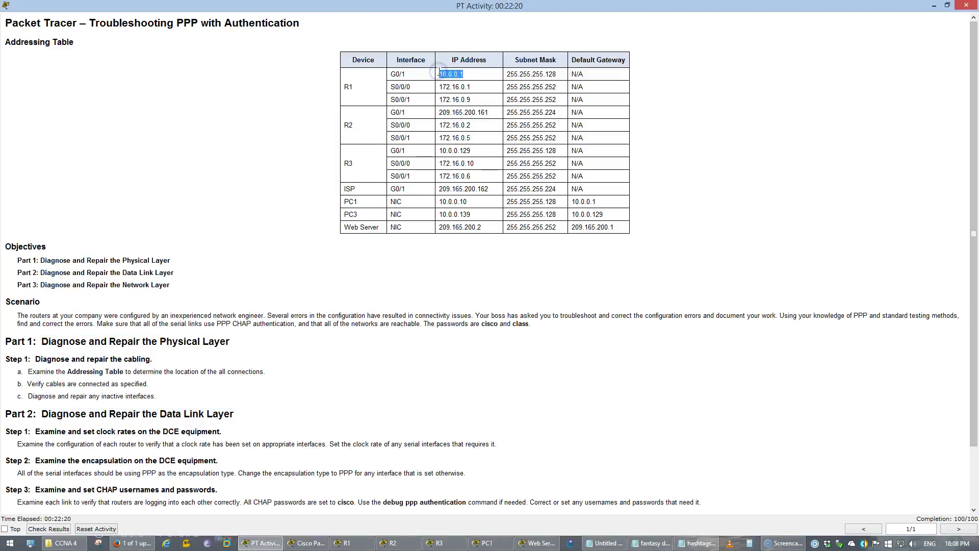
key(alt+Tab)
drag(320, 282, 264, 282)
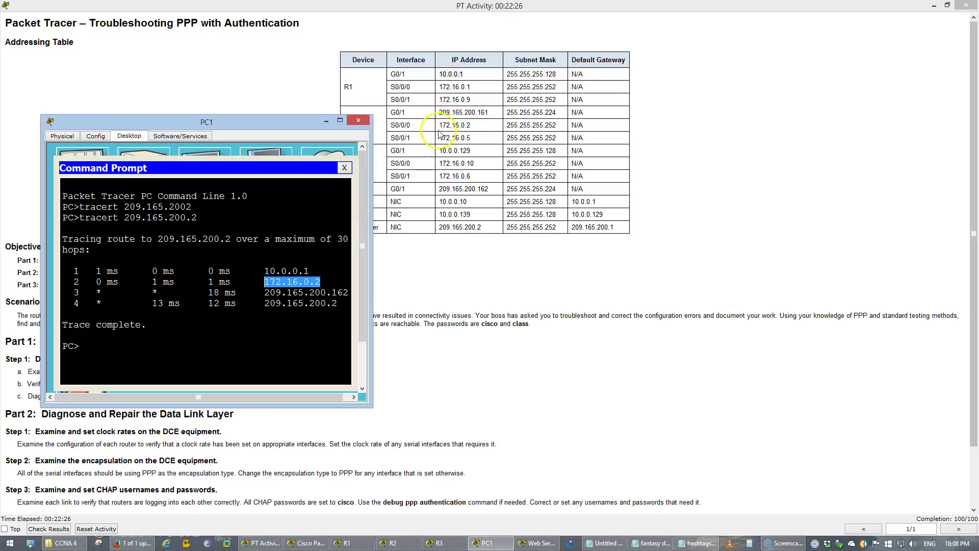
drag(320, 125, 283, 115)
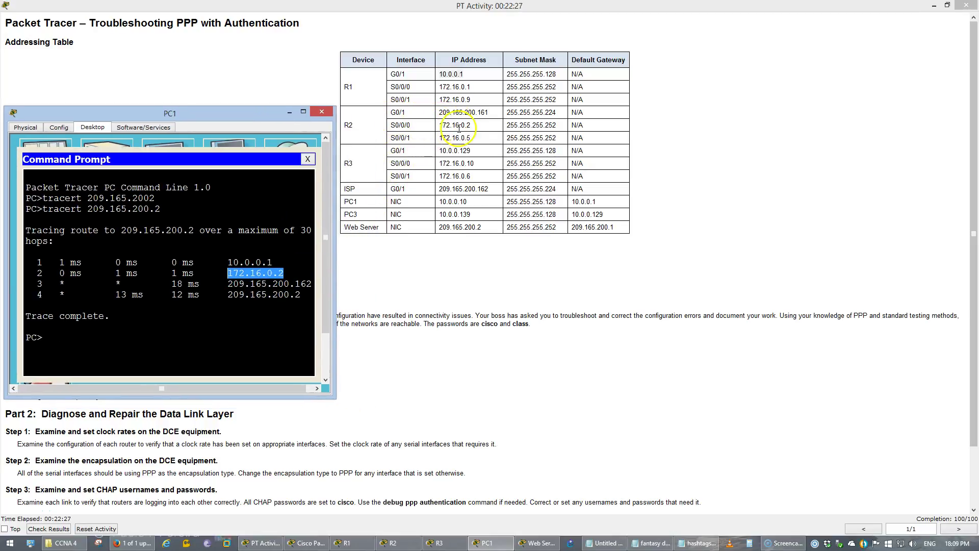
Check R2's CLI and PC1's trace output, then return to the R1–R3/ISP topology.
click(280, 542)
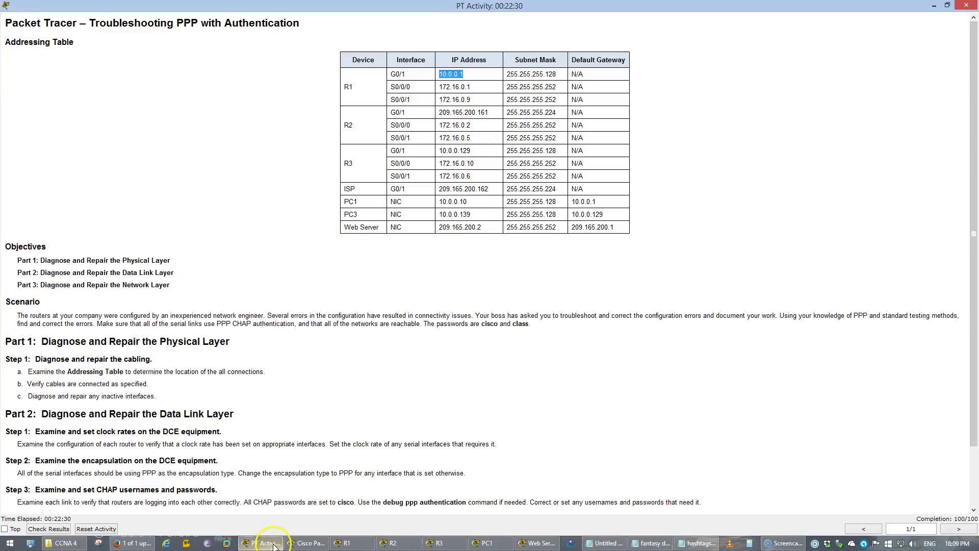
click(306, 543)
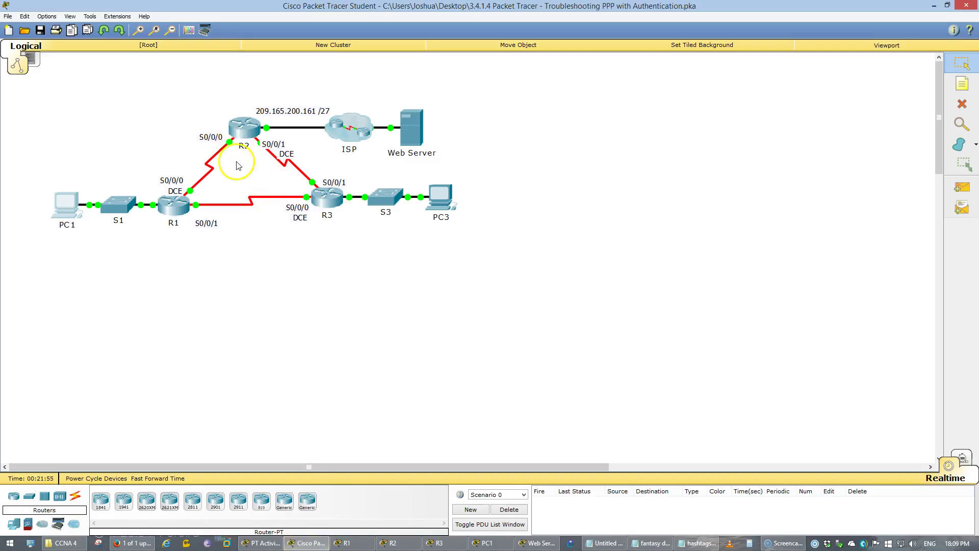
click(243, 131)
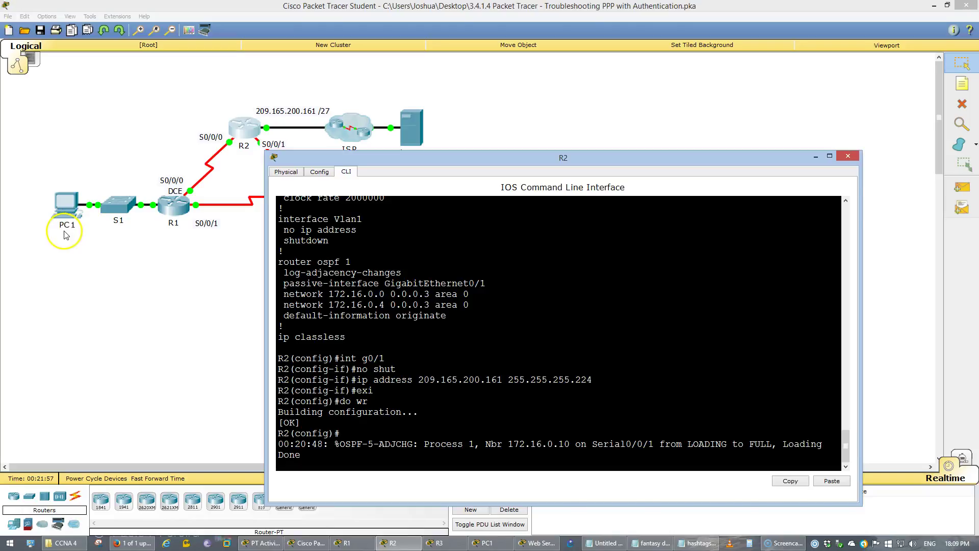
click(64, 233)
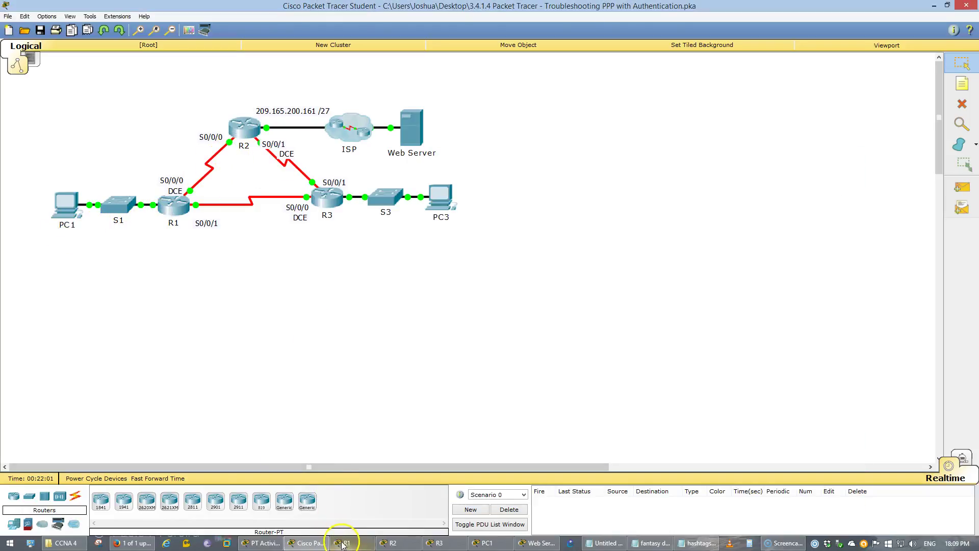
click(269, 543)
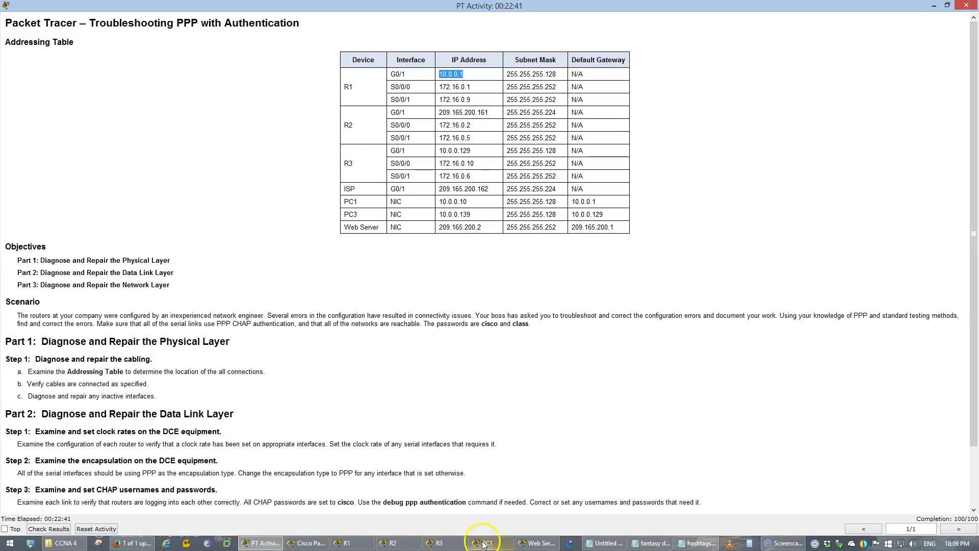
click(485, 544)
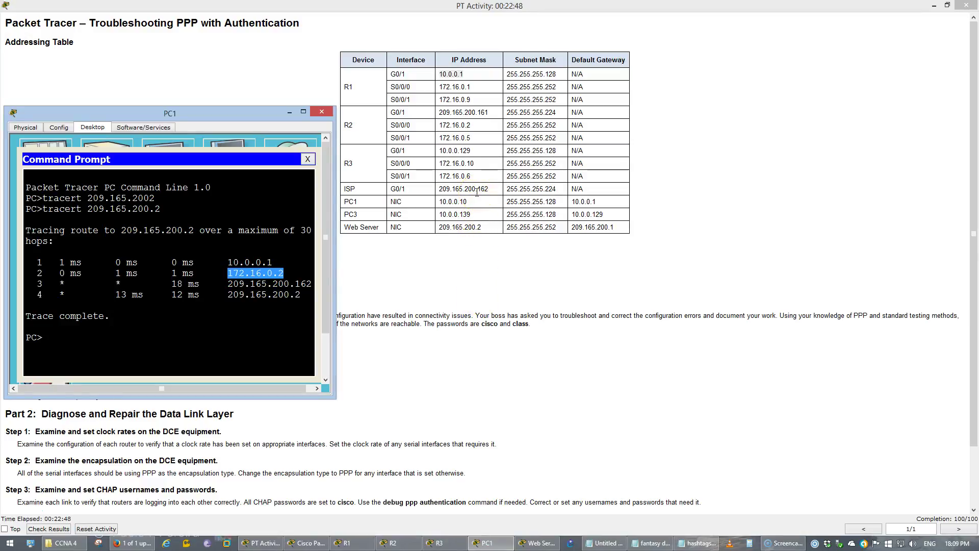
click(262, 542)
click(300, 543)
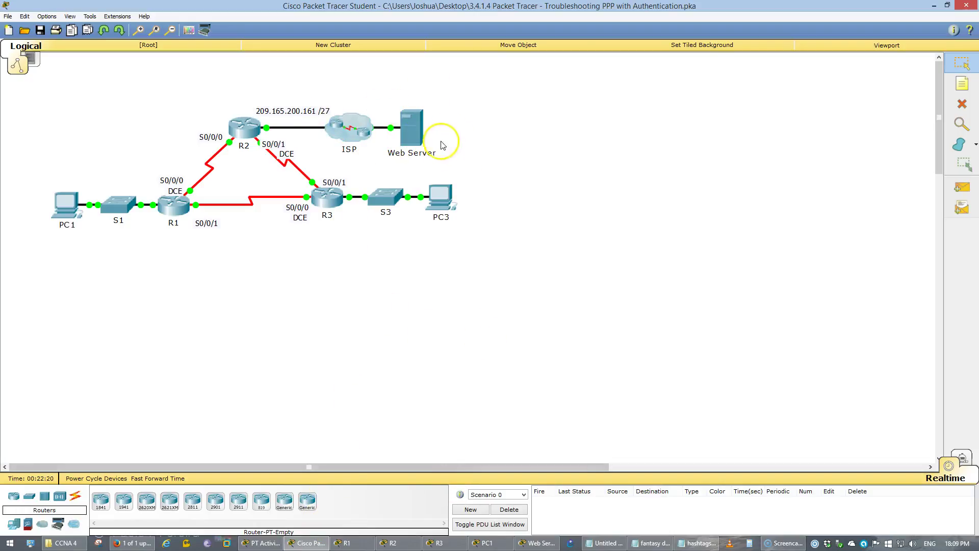
Open PC3's Desktop tab beside the Web Server's IP settings.
click(445, 196)
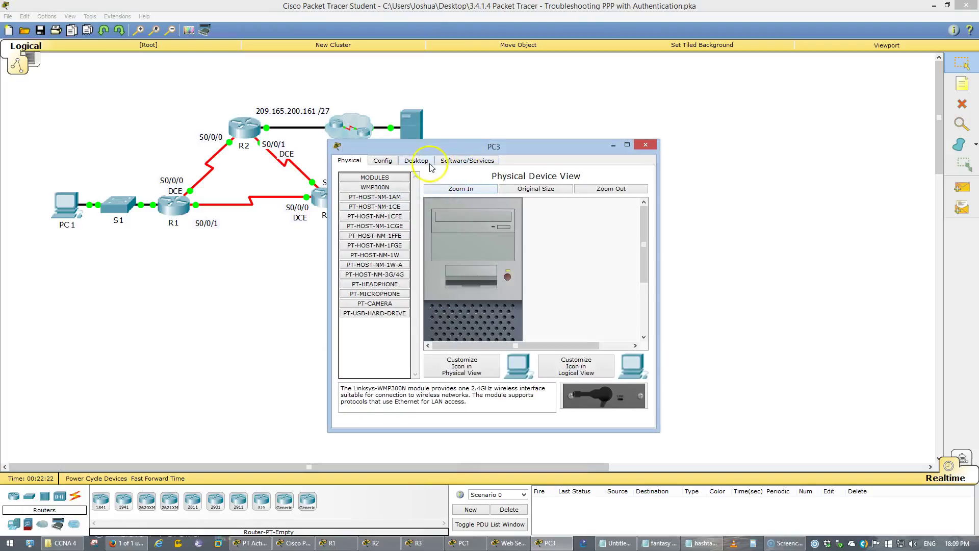
click(429, 163)
drag(431, 146, 528, 145)
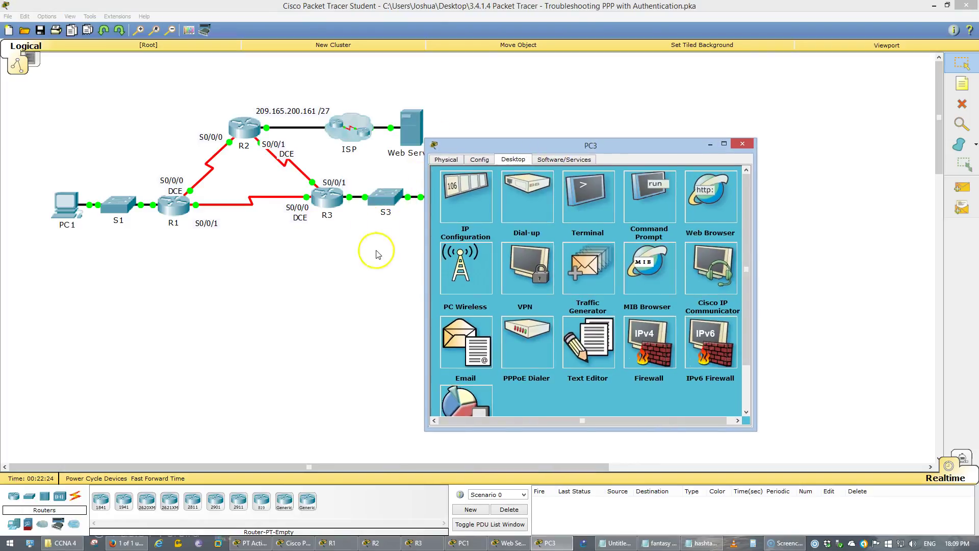
click(377, 254)
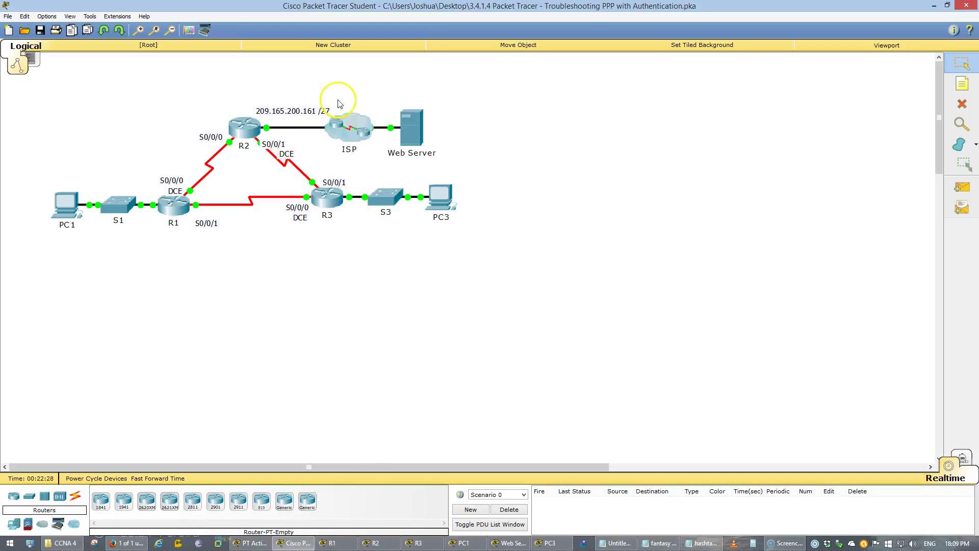
click(548, 543)
click(519, 543)
drag(504, 145, 255, 141)
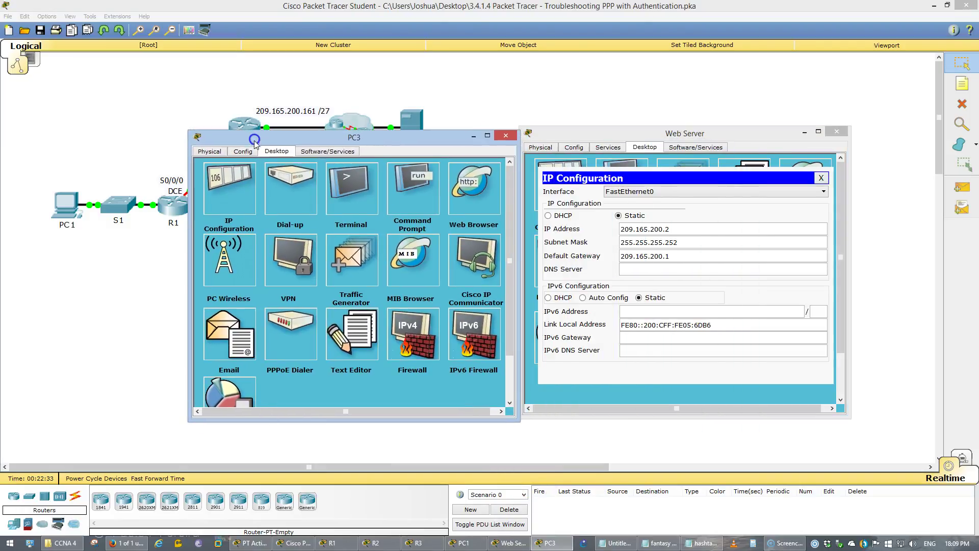
Run tracert 209.165.200.2 from PC3 and compare its four hops with the Addressing Table.
click(407, 202)
click(308, 230)
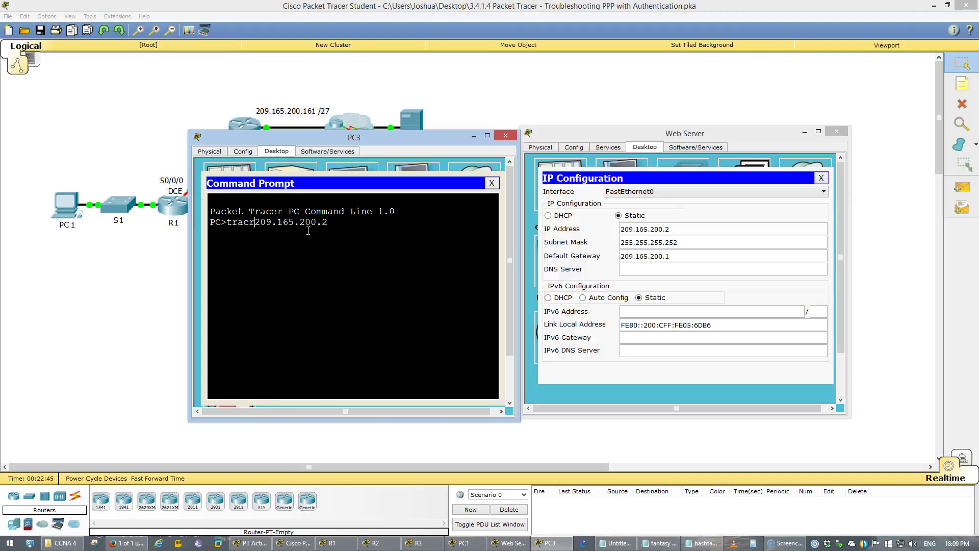
key(Return)
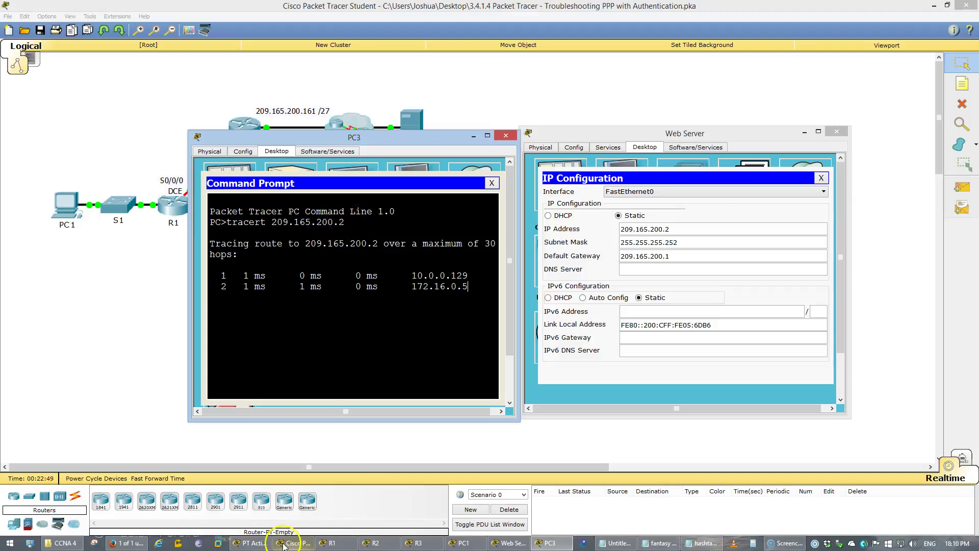
click(255, 542)
key(alt+Tab)
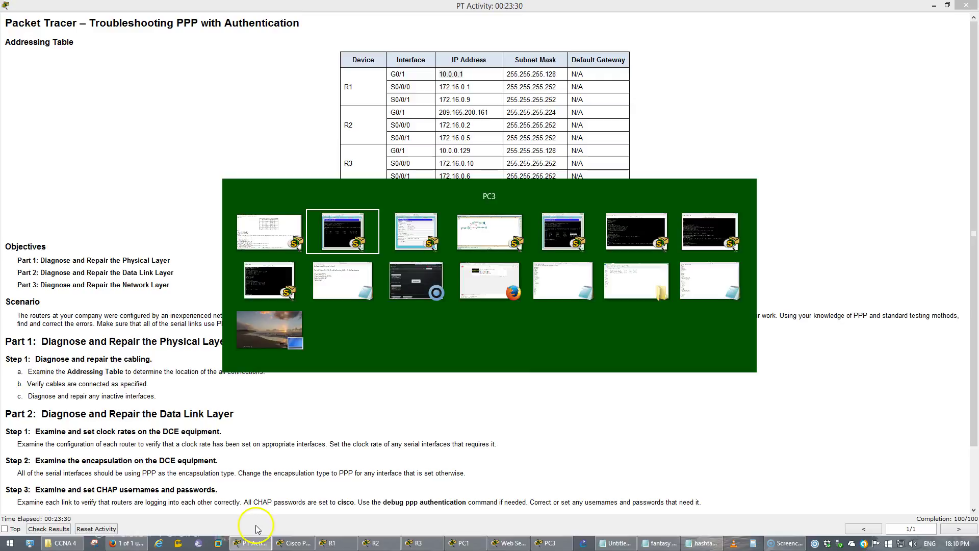
drag(371, 141, 183, 100)
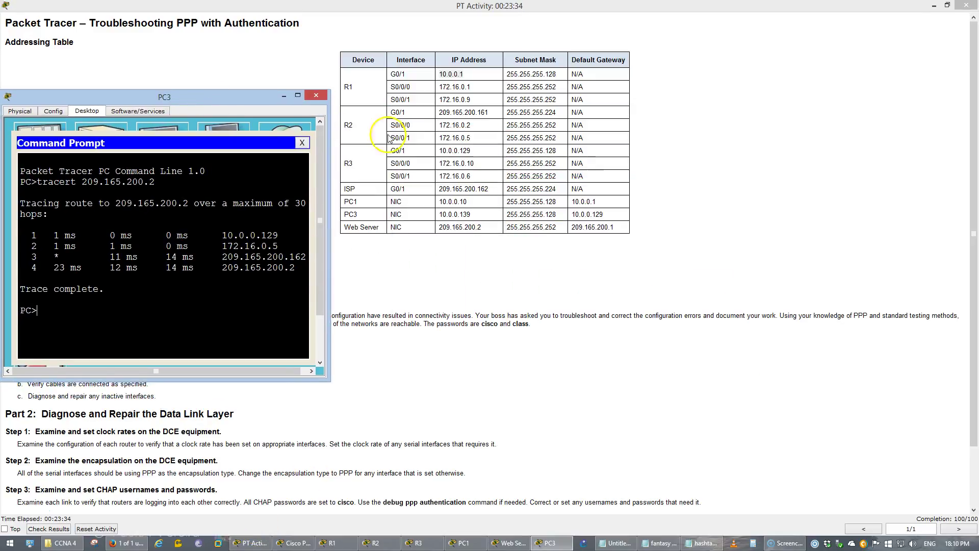
click(470, 138)
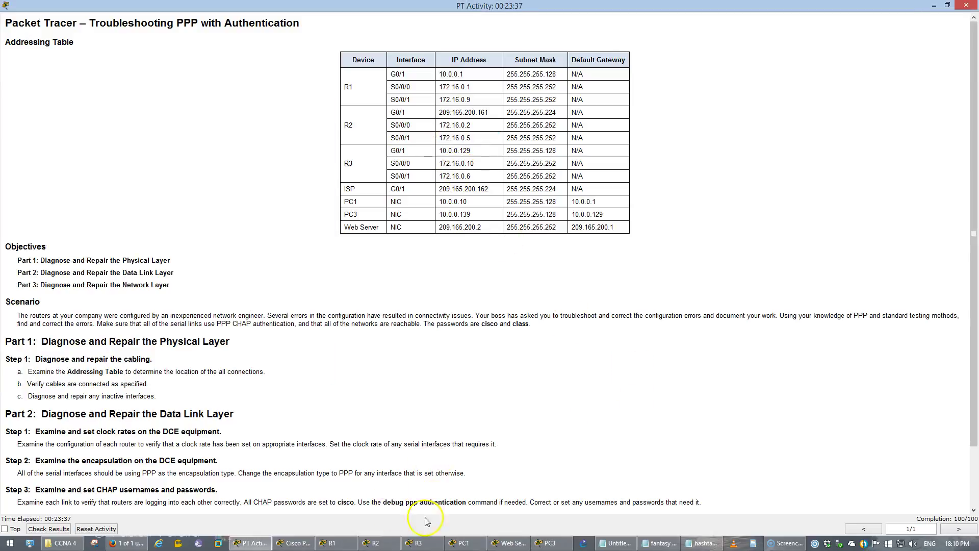
Show the Notepad notes for Packet Tracer 3.4.1.4, which list the show commands.
click(627, 545)
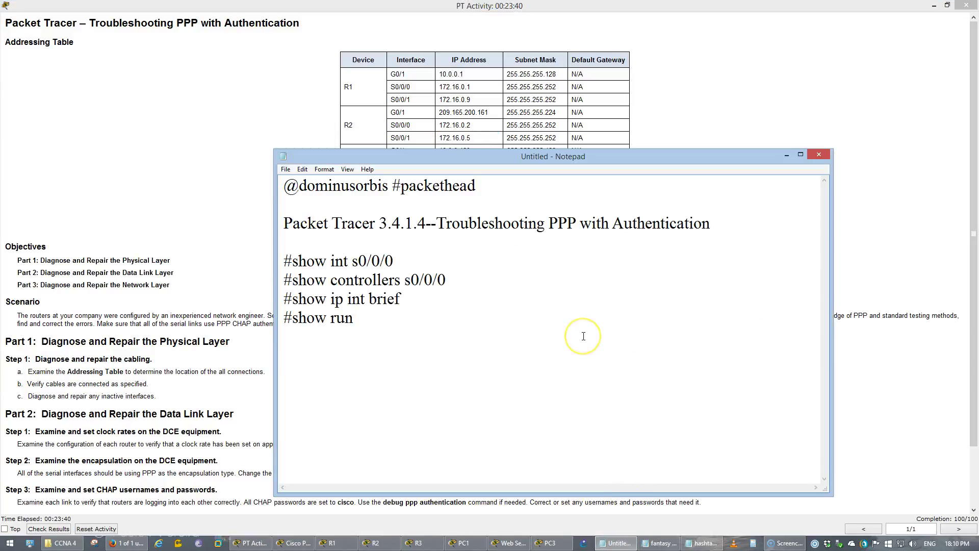
double_click(339, 185)
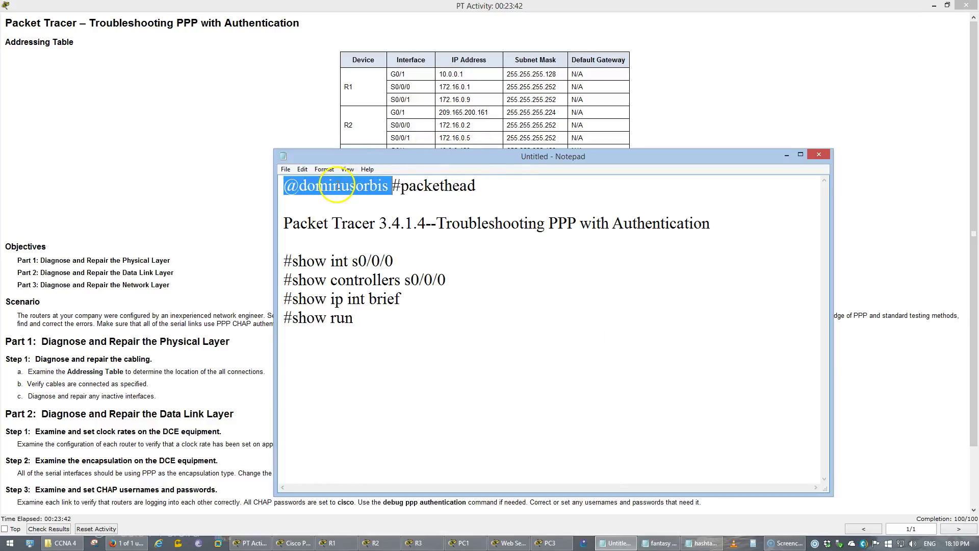
click(568, 224)
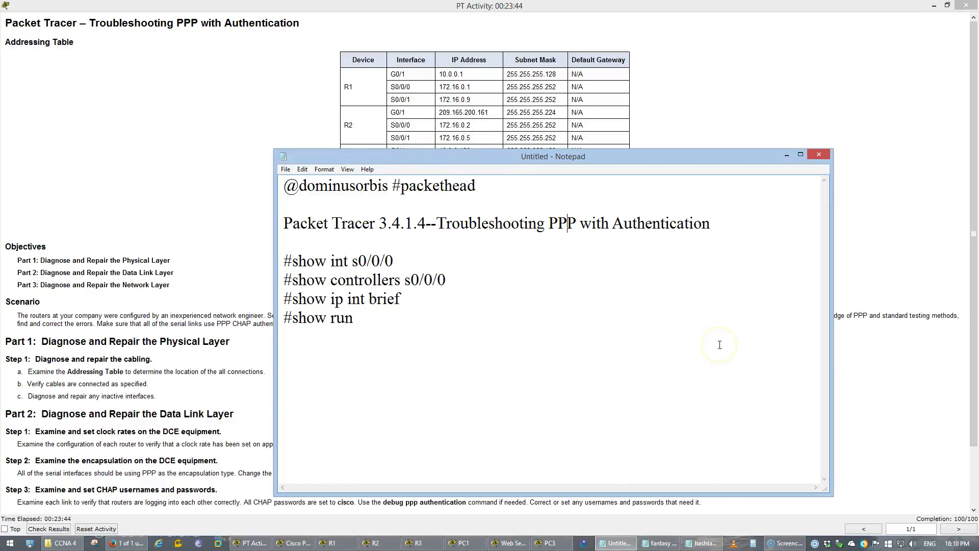